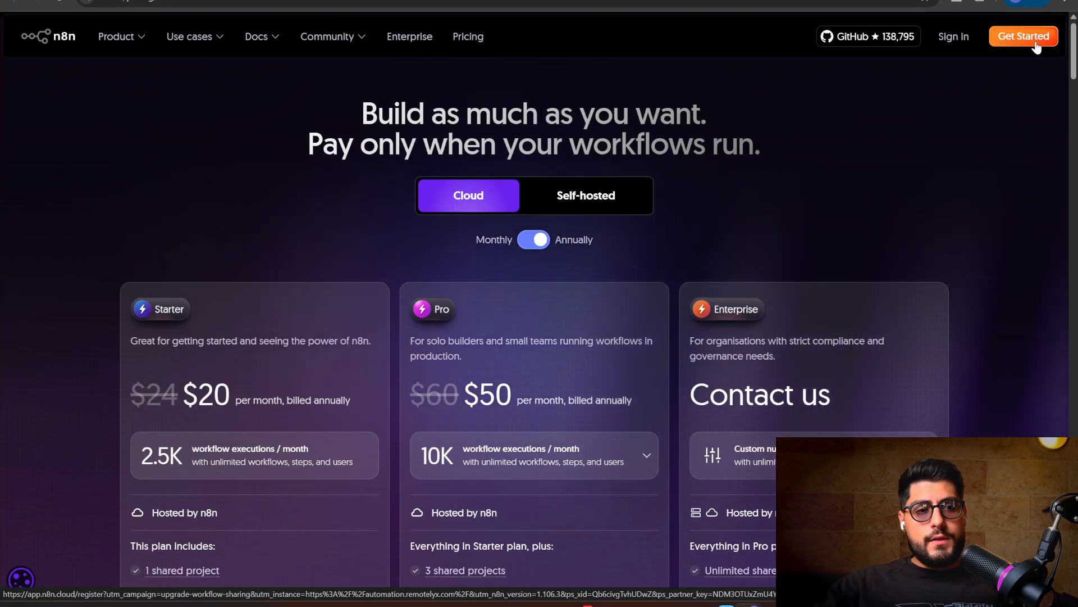
# - Open the n8n workflow templates library and browse the trending AI templates
pyautogui.click(1024, 37)
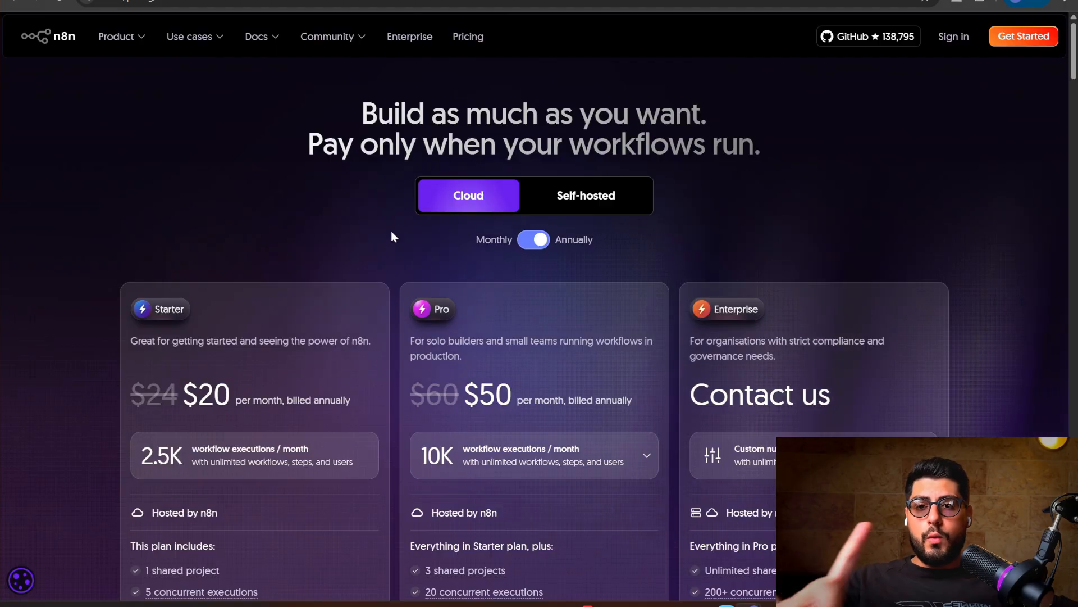
pyautogui.moveTo(116, 34)
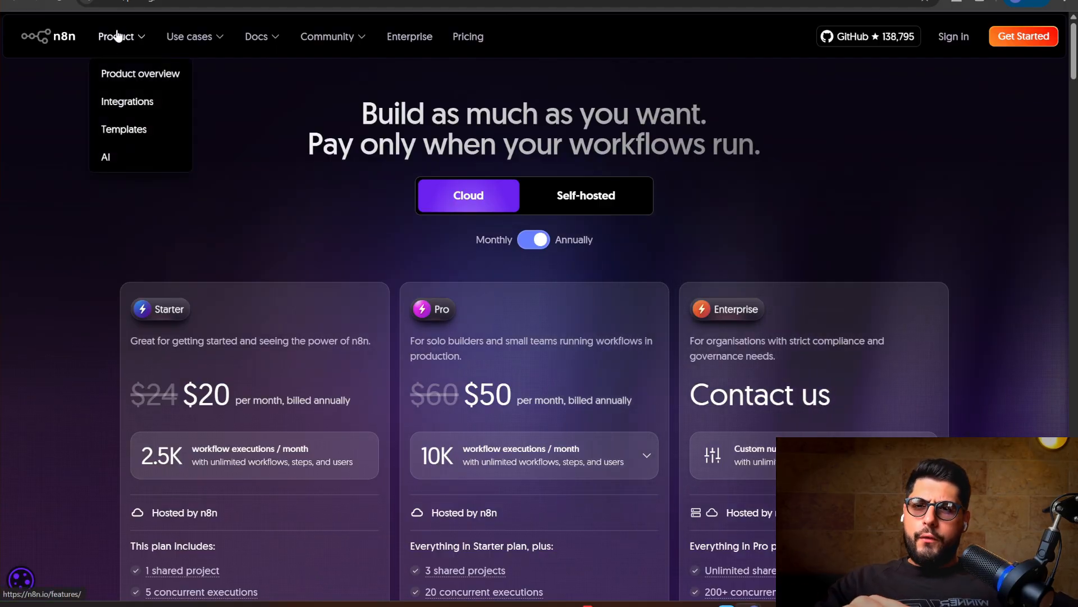
pyautogui.click(122, 133)
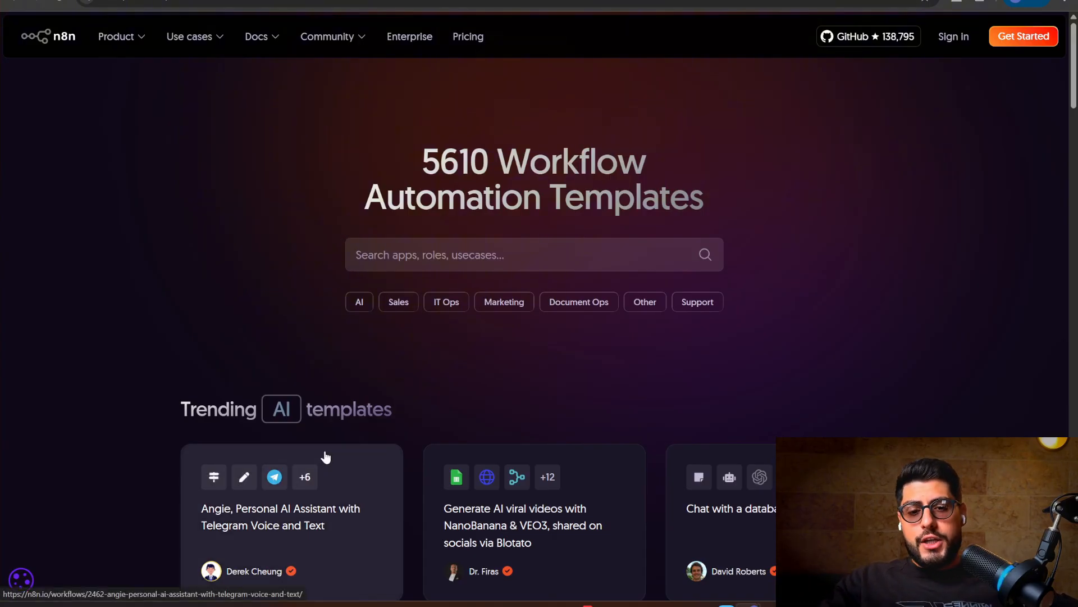
pyautogui.scroll(-1, 325, 457)
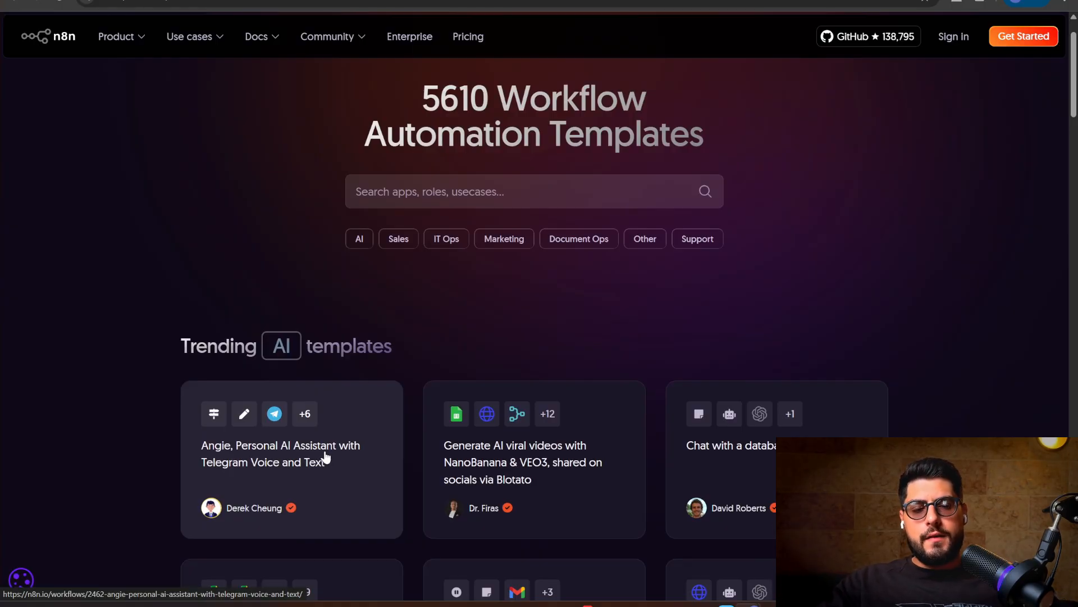
pyautogui.scroll(-1, 326, 456)
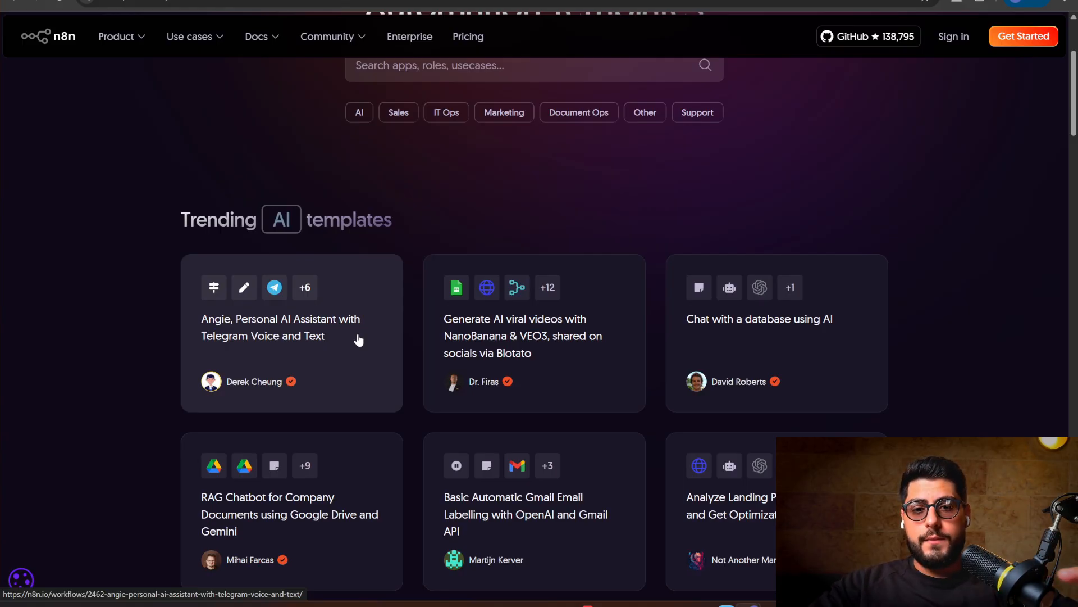
pyautogui.scroll(-2, 367, 355)
pyautogui.scroll(4, 383, 352)
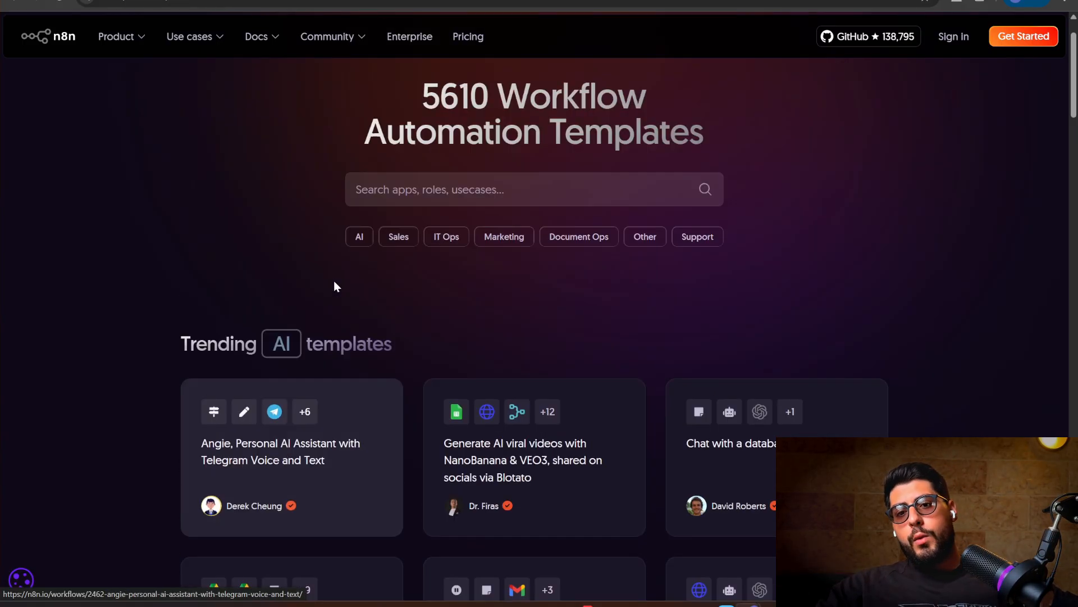
# - Search the template library for marketing and browse the Marketing category's workflows
pyautogui.click(422, 189)
pyautogui.write('mar')
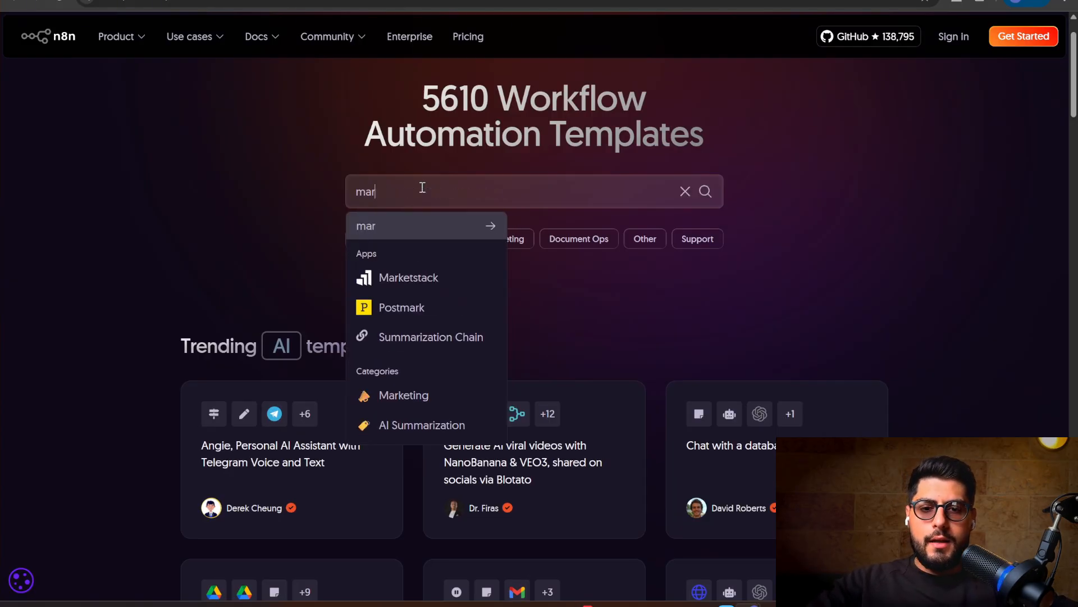
pyautogui.write('keting')
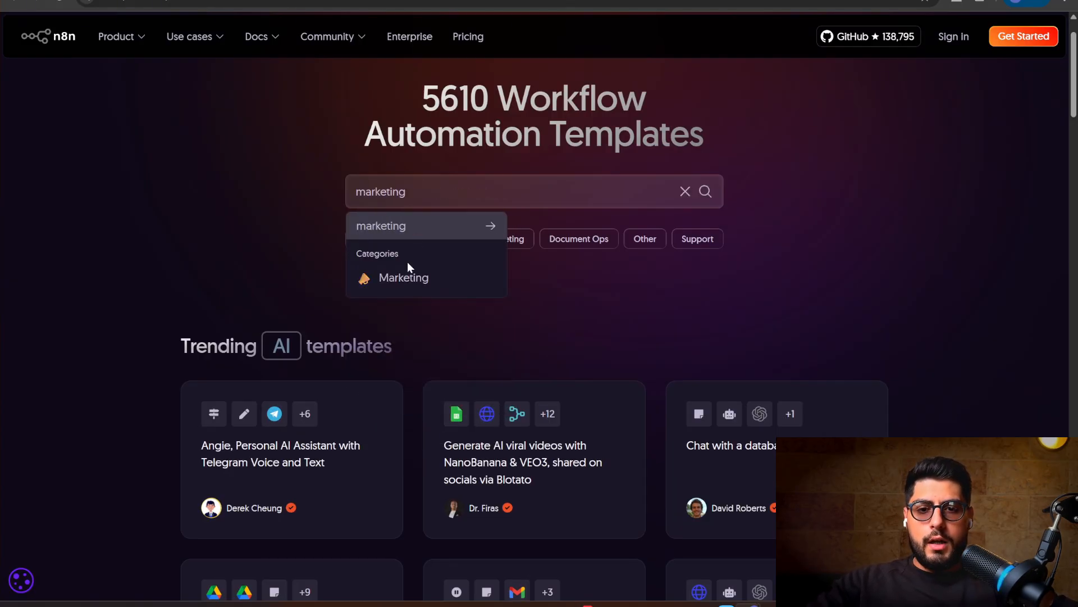
pyautogui.click(400, 289)
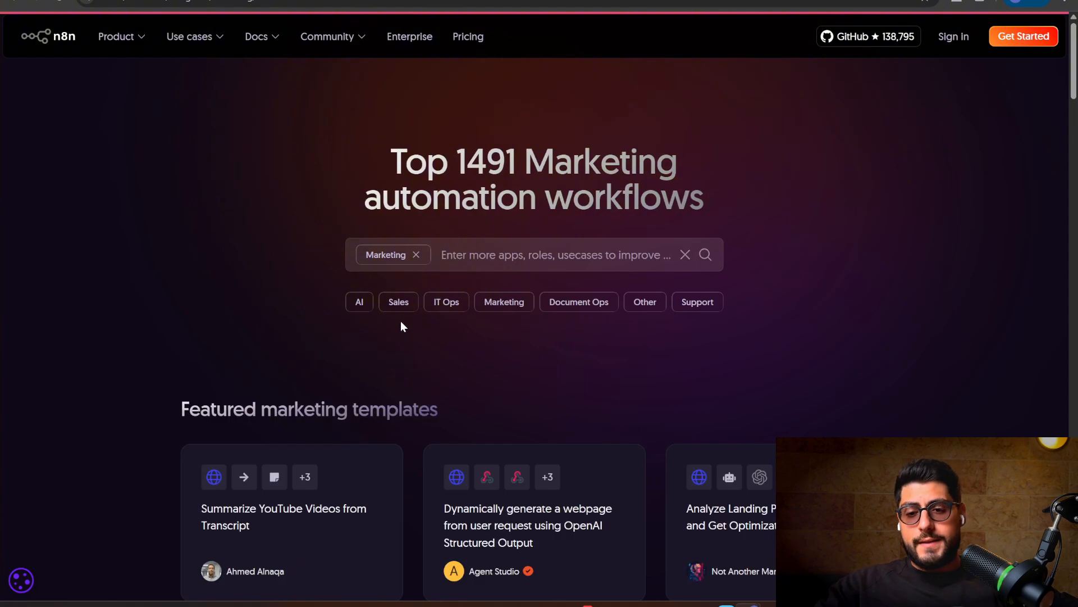
pyautogui.scroll(-2, 361, 355)
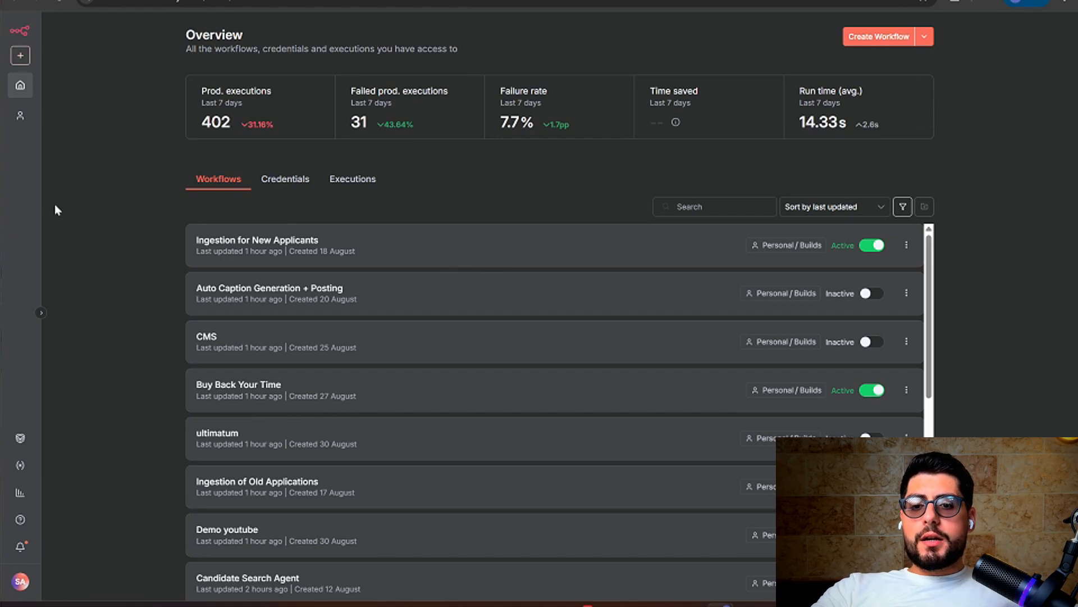
# - Look through the personal project's workflows and the instance's Usage and plan settings, and return to the personal project
pyautogui.click(41, 312)
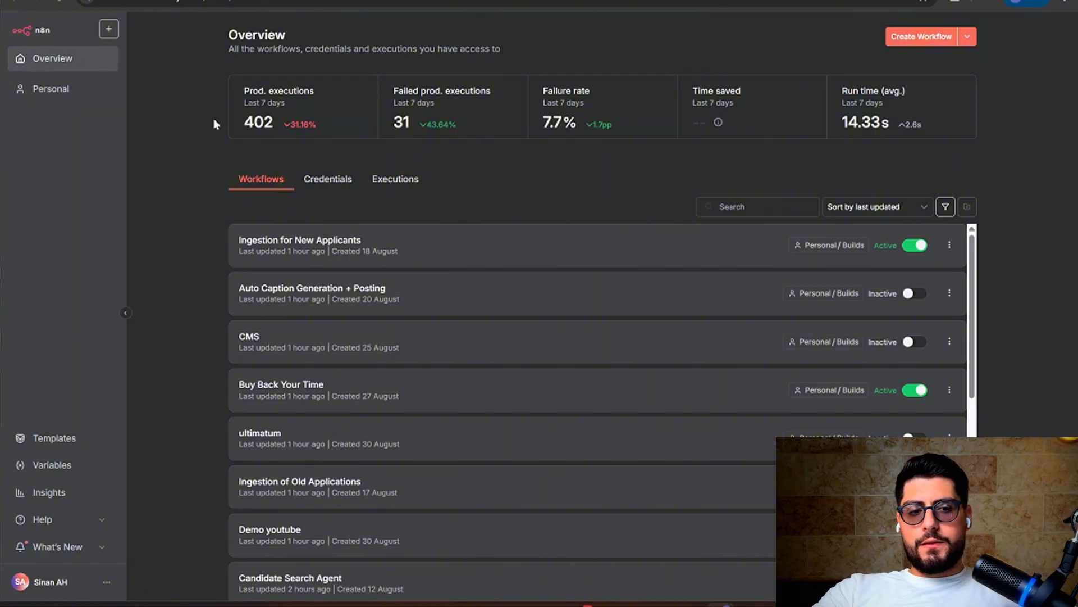
pyautogui.click(66, 92)
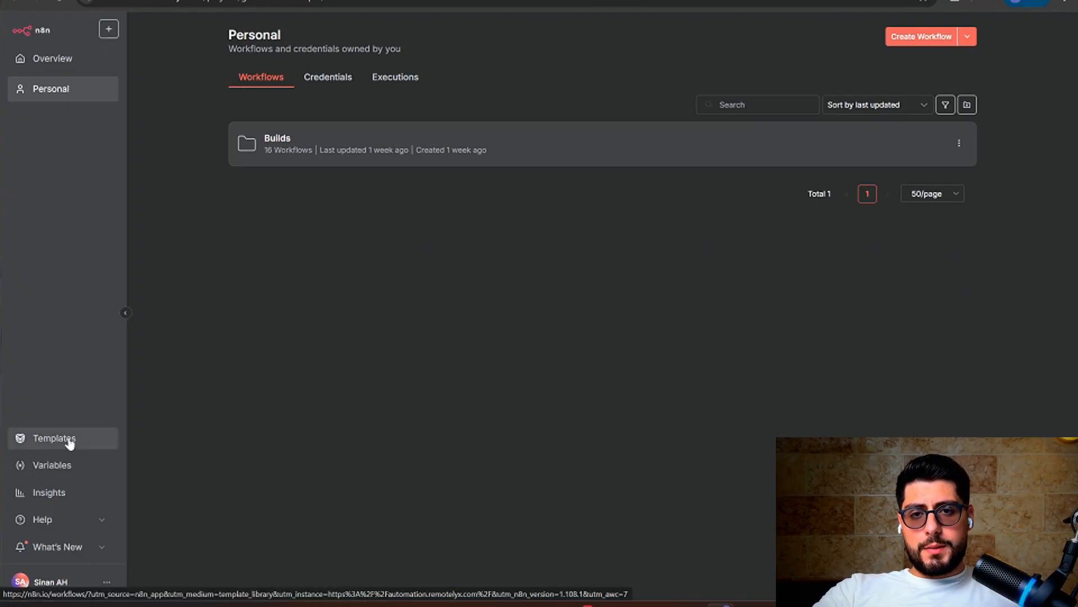
pyautogui.click(107, 582)
pyautogui.click(117, 534)
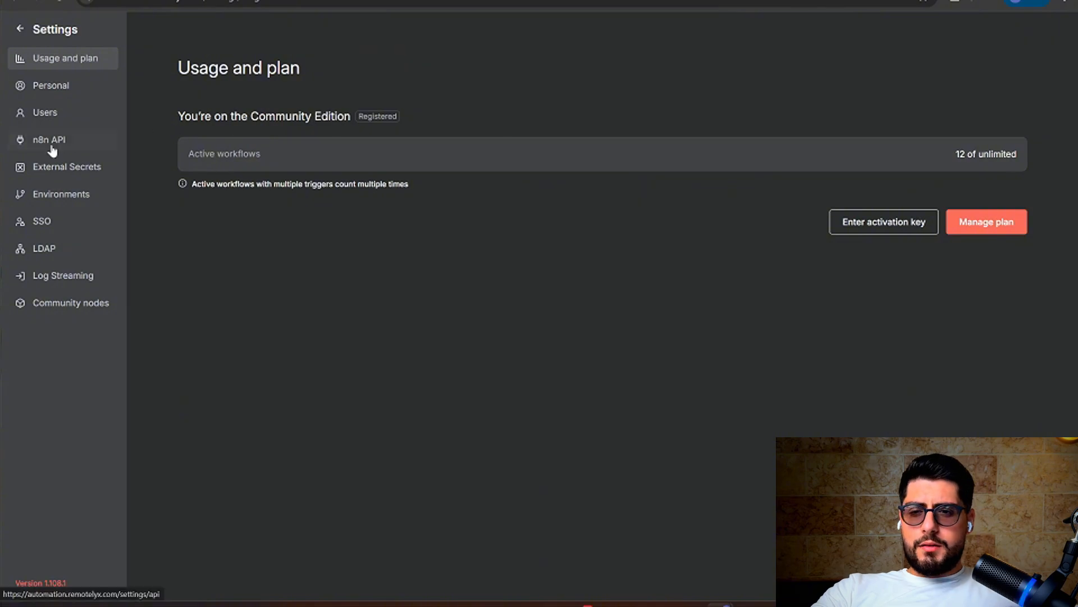
pyautogui.click(27, 28)
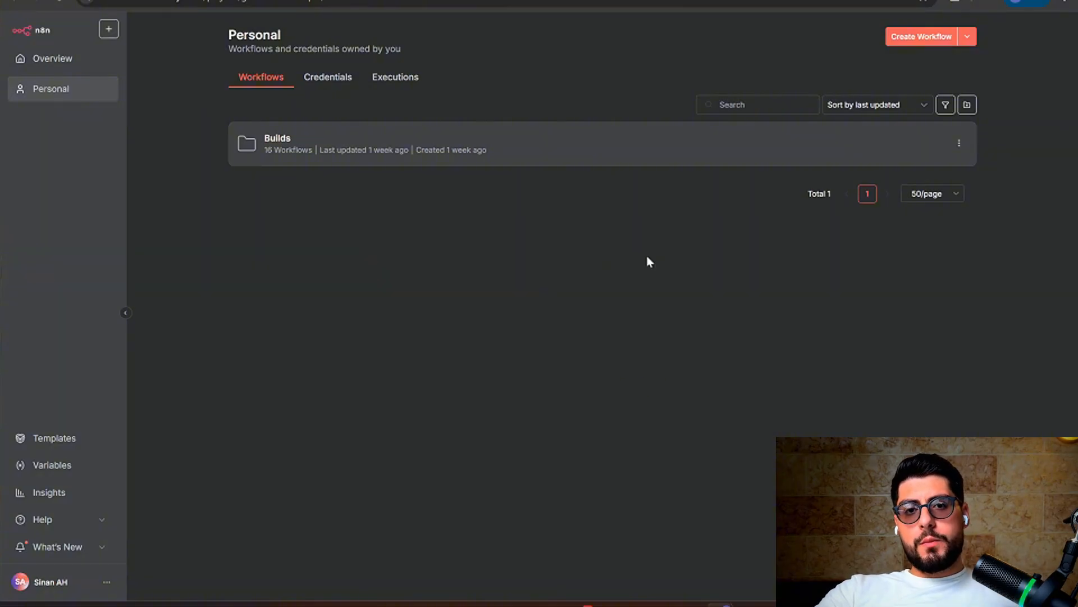
# - Create a new workflow in the personal project and name it "demo 1 youtube"
pyautogui.click(915, 44)
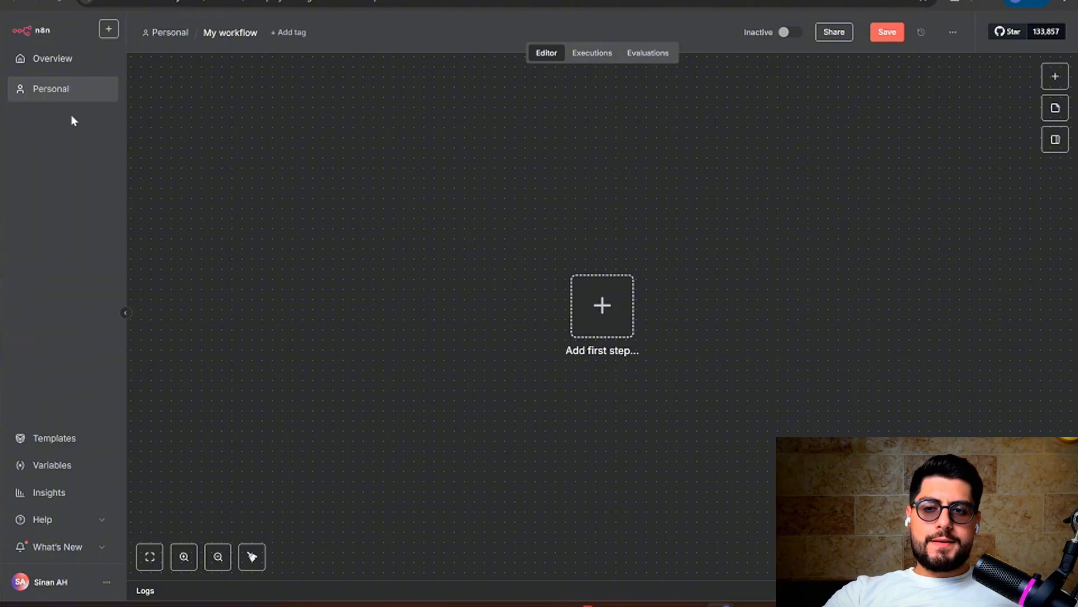
pyautogui.click(124, 317)
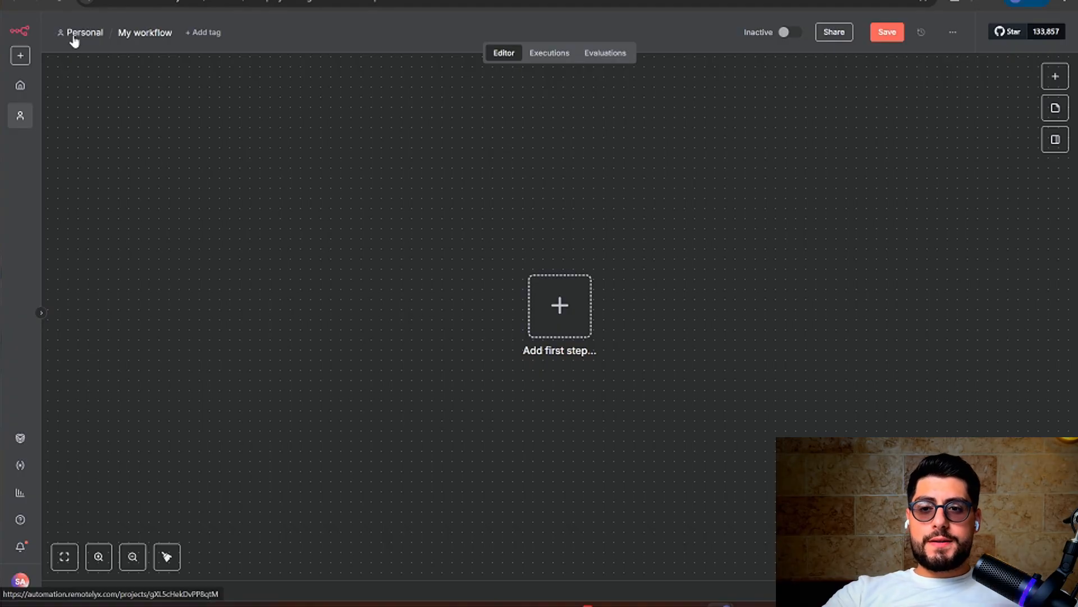
pyautogui.click(133, 34)
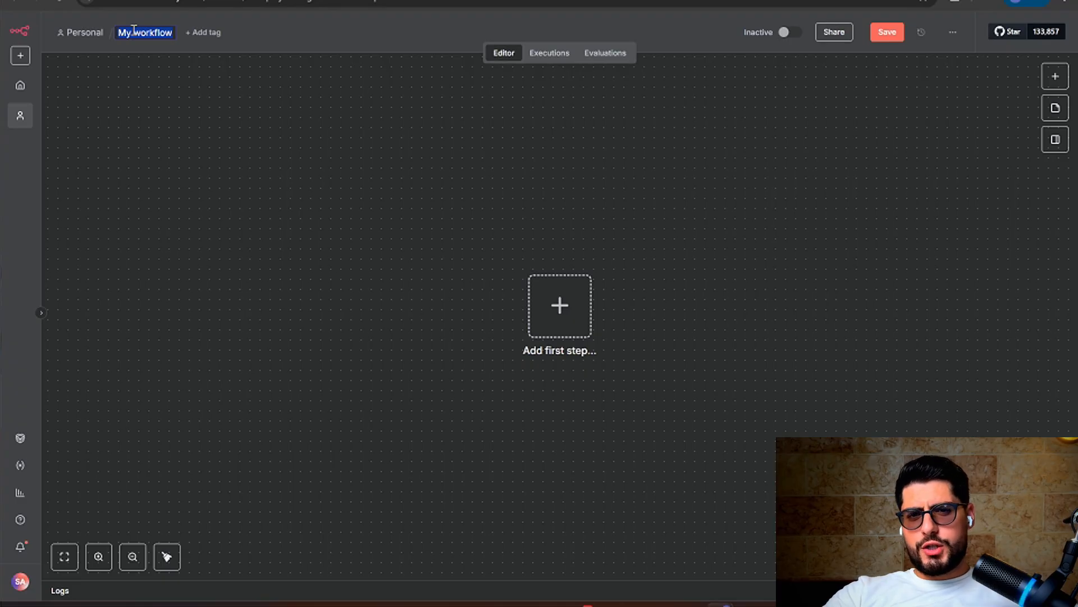
pyautogui.press('BackSpace')
pyautogui.write('de')
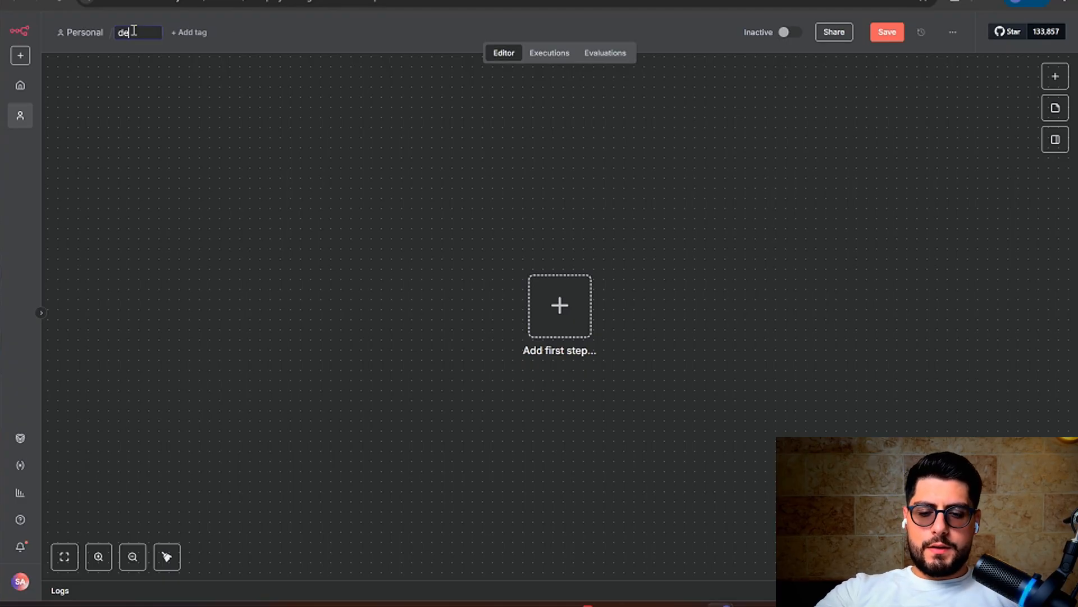
pyautogui.write('mo 1 youtube')
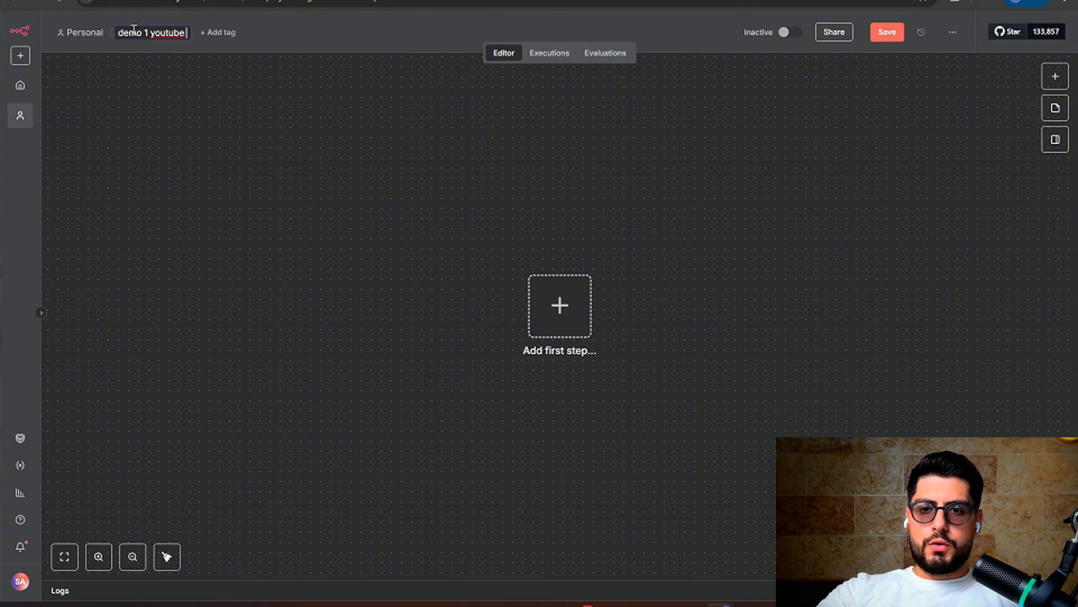
pyautogui.press('Return')
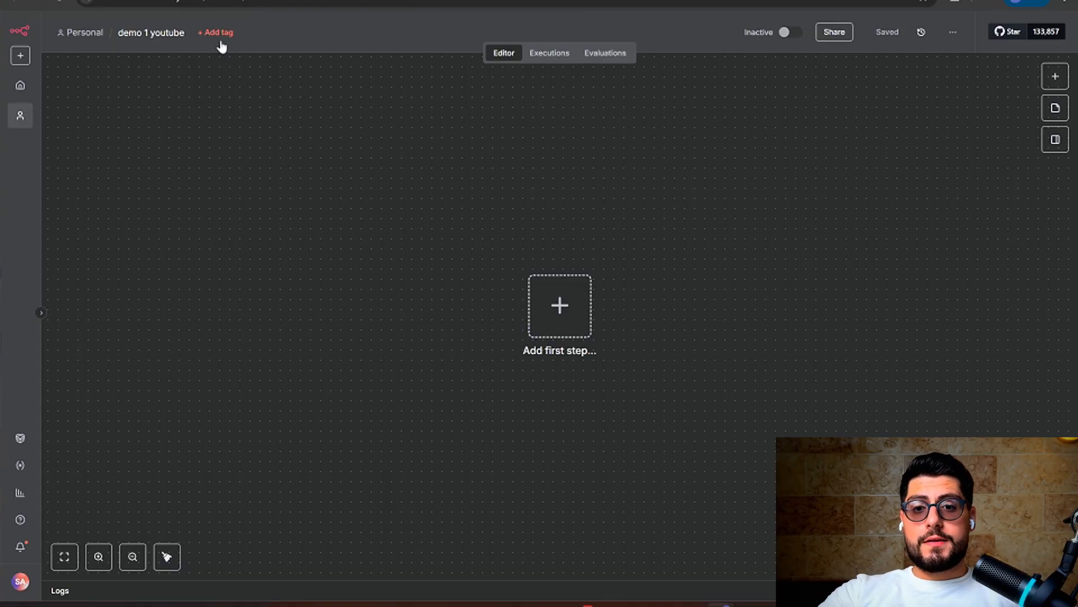
# - Try adding a manual trigger as the workflow's first step and undo it
pyautogui.click(221, 41)
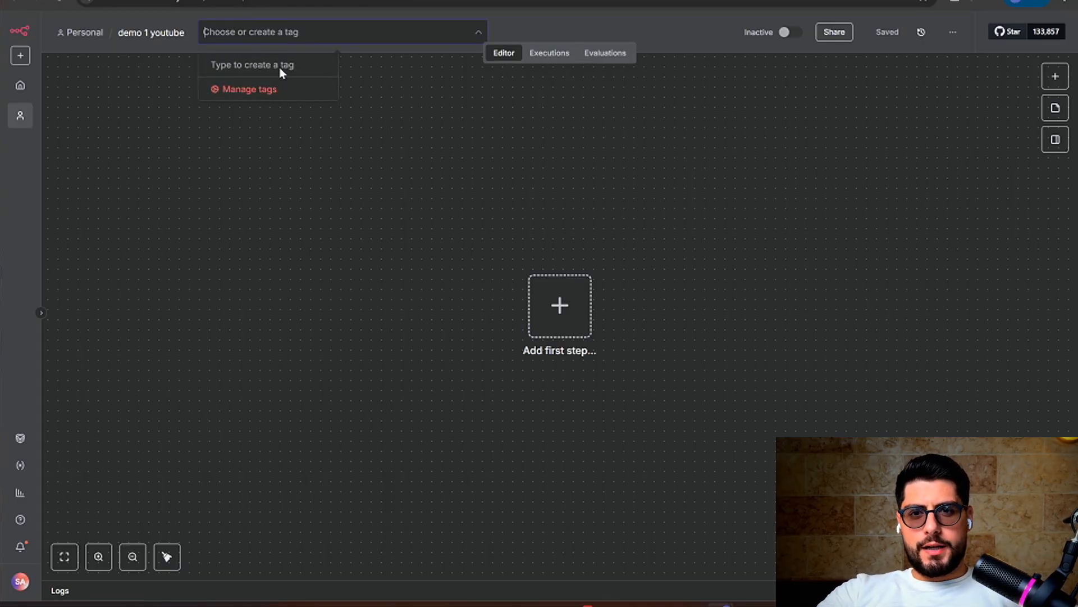
pyautogui.click(302, 138)
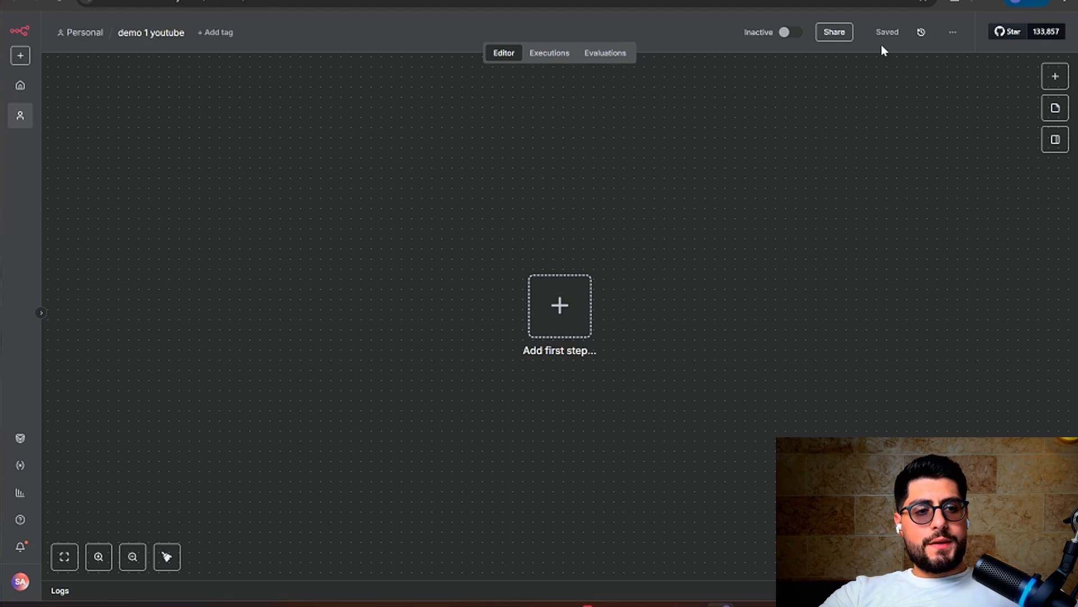
pyautogui.click(1055, 77)
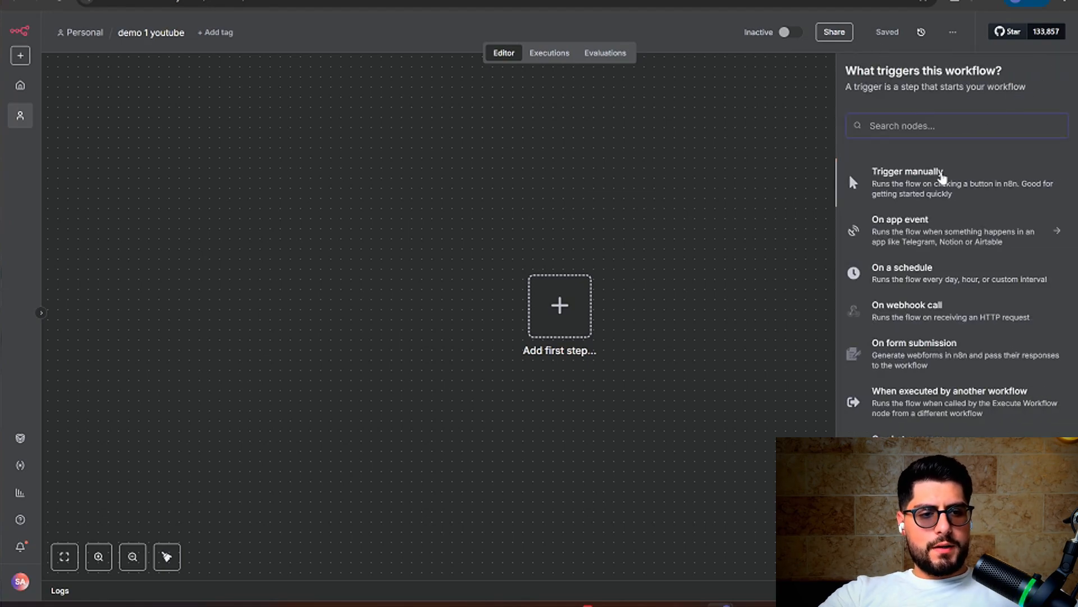
pyautogui.click(943, 177)
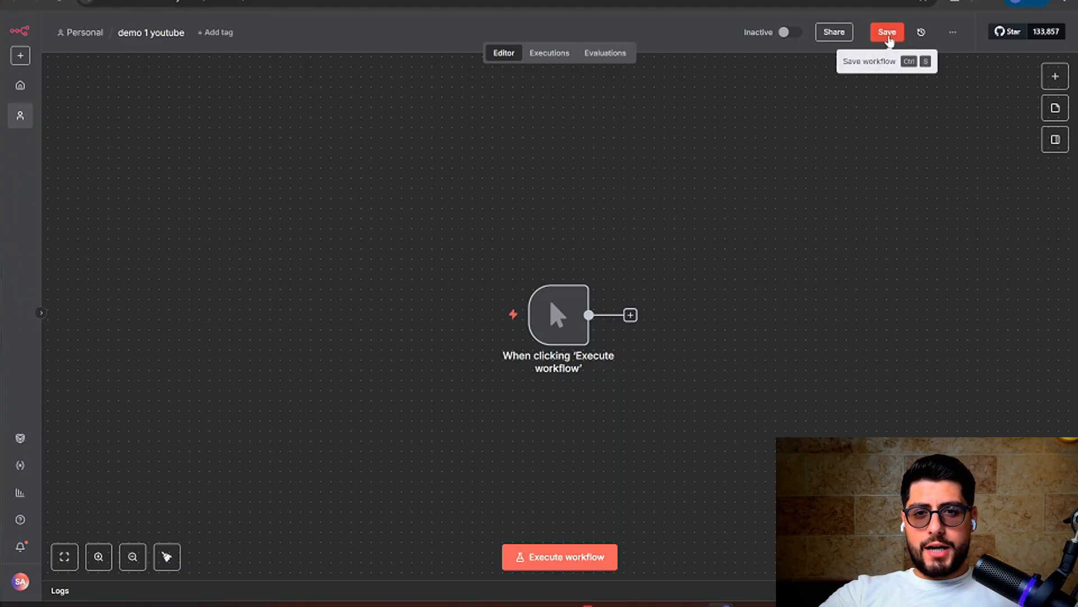
pyautogui.hotkey('ctrl', 'z')
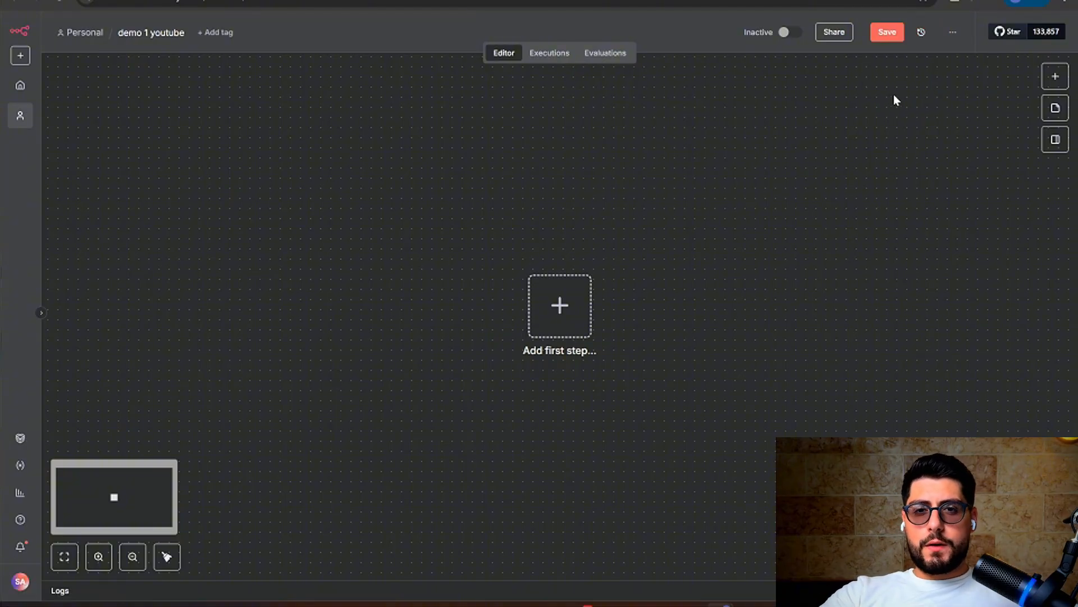
# - Try placing a sticky note on the empty workflow canvas and delete it
pyautogui.click(954, 32)
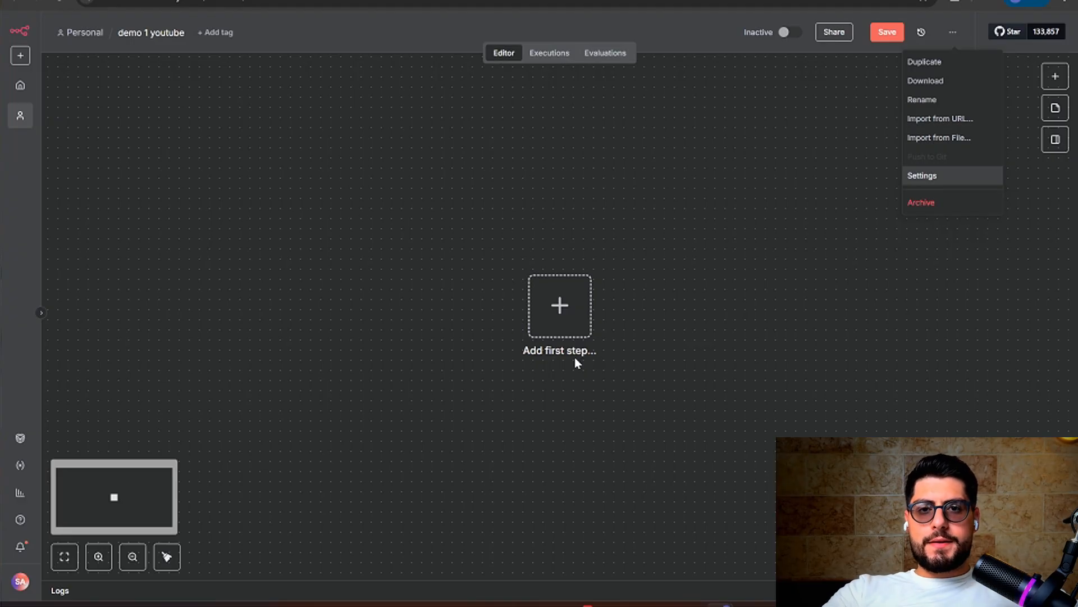
pyautogui.click(631, 333)
pyautogui.click(1055, 78)
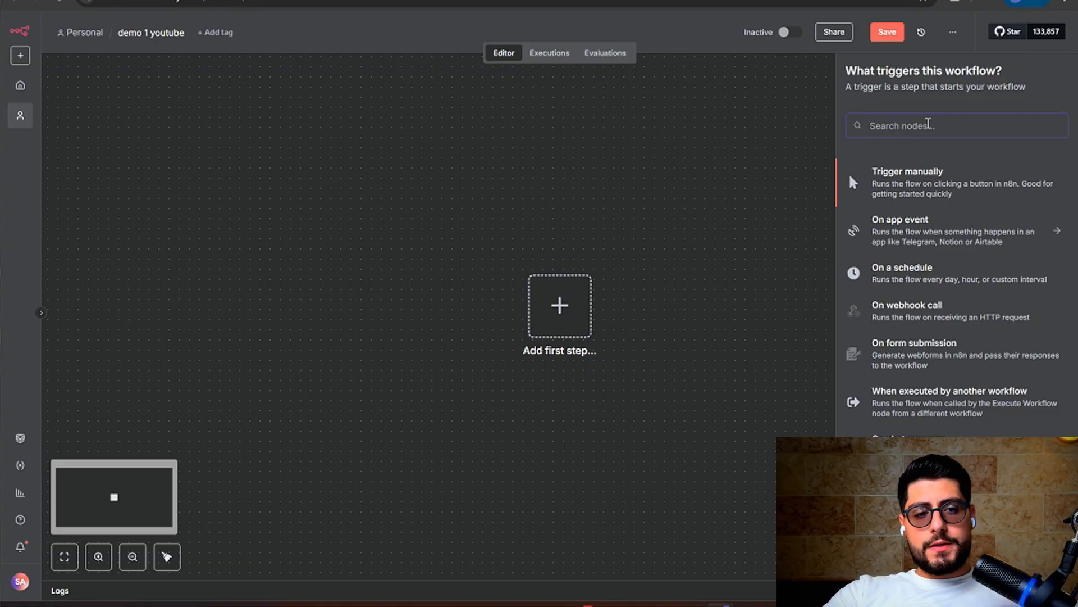
pyautogui.click(1056, 108)
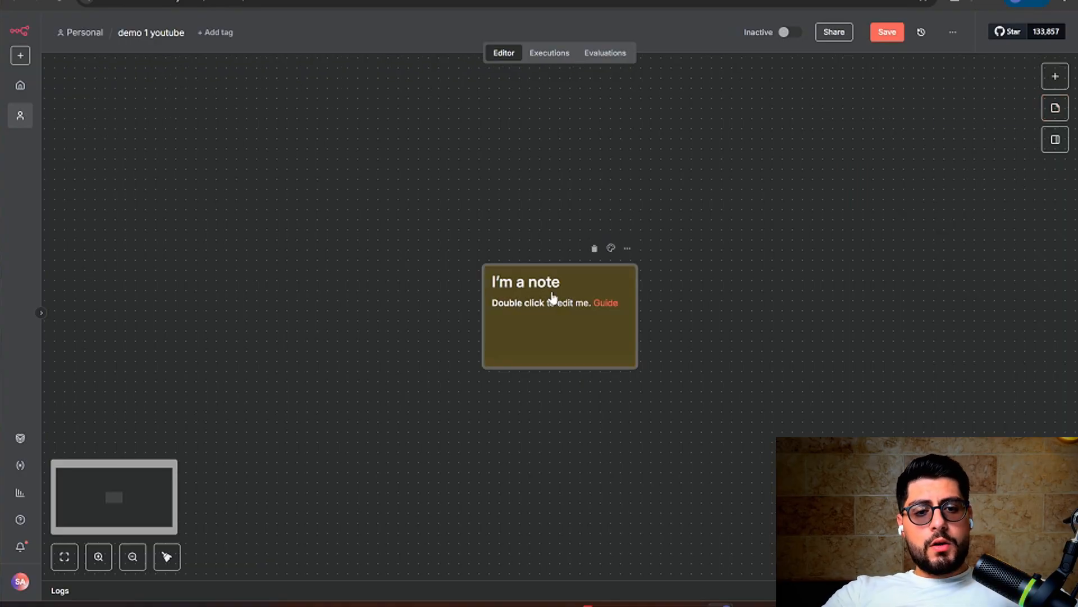
pyautogui.click(628, 251)
pyautogui.click(646, 448)
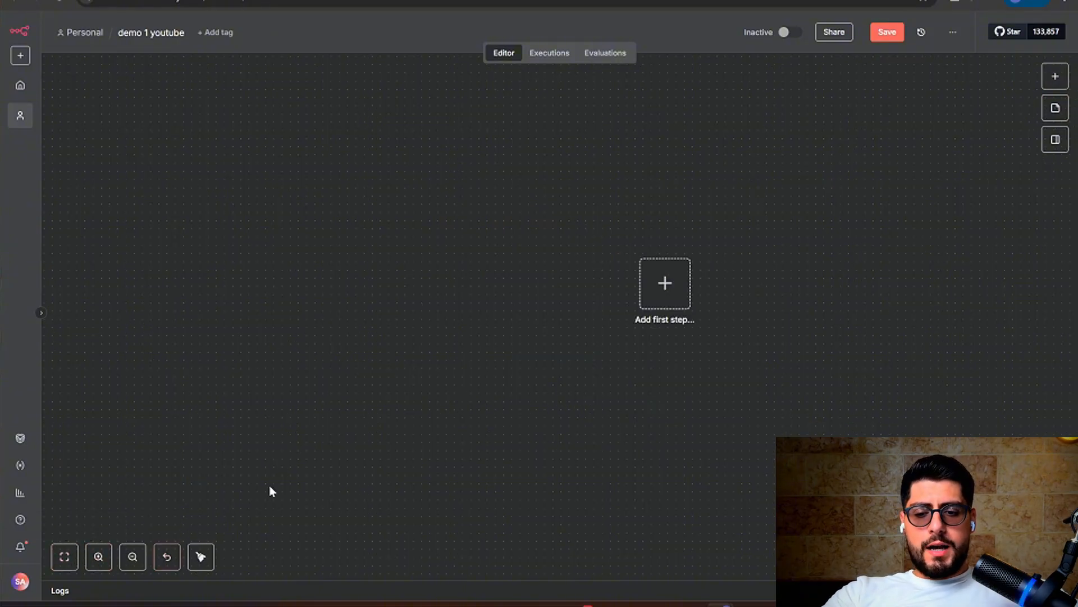
# - Check the workflow's executions list and return to the editor canvas
pyautogui.hscroll(3, 467, 375)
pyautogui.hscroll(1, 488, 362)
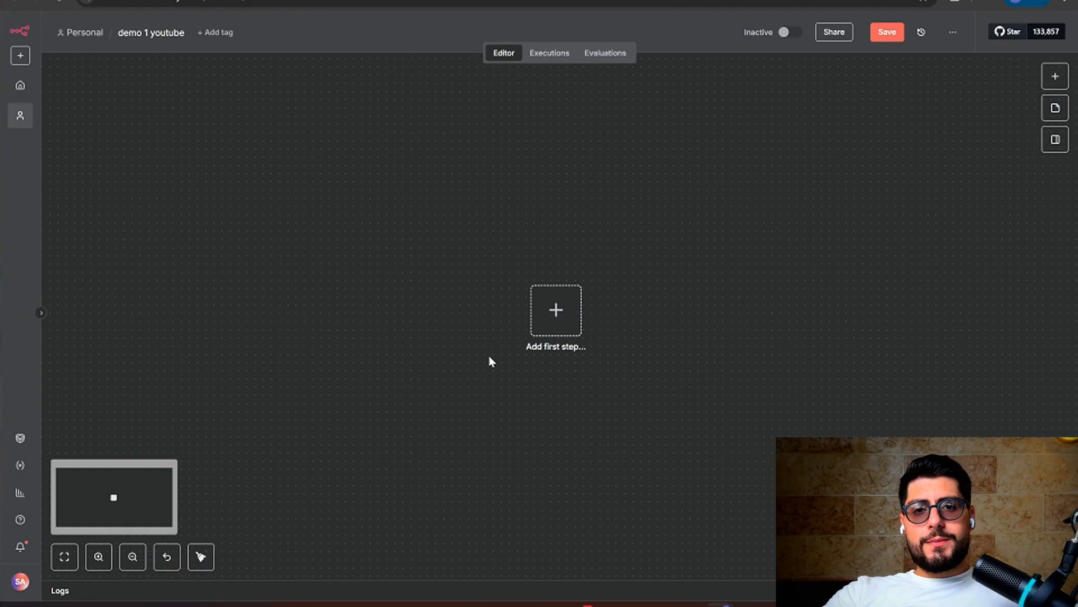
pyautogui.scroll(1, 490, 360)
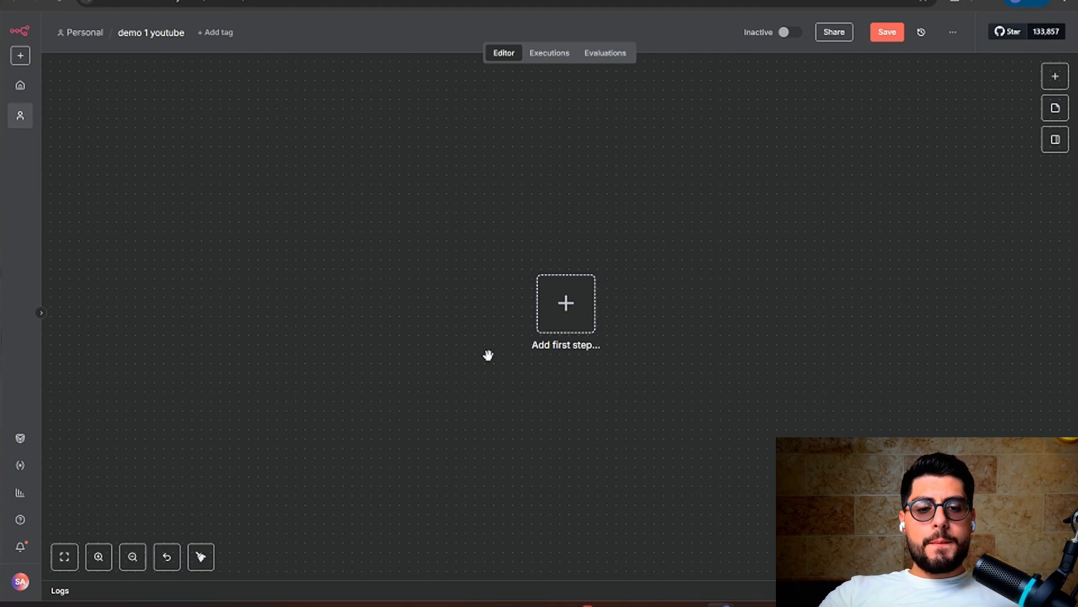
pyautogui.scroll(1, 488, 355)
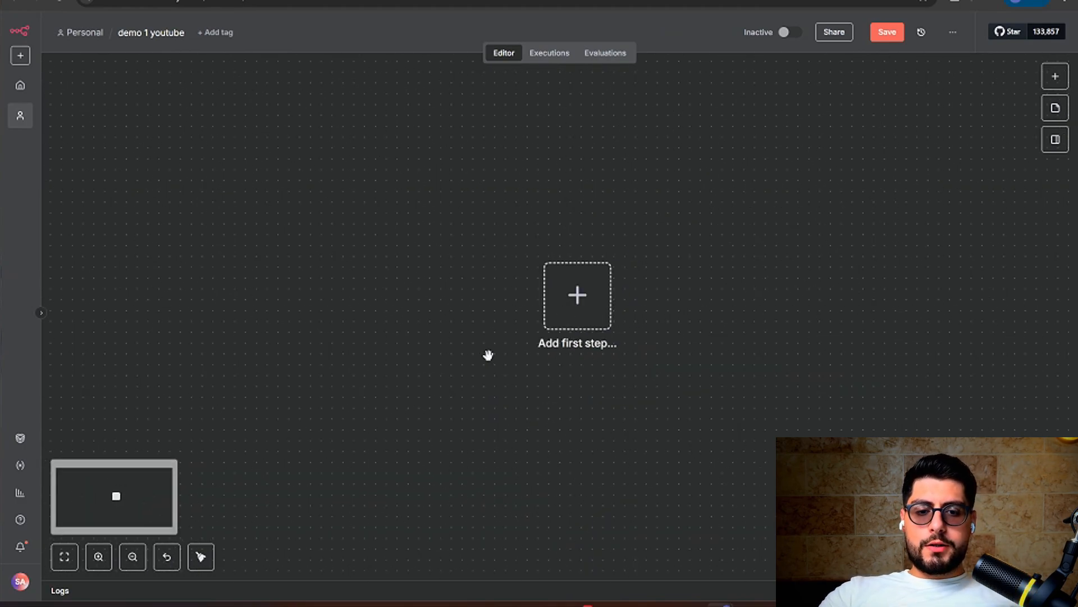
pyautogui.scroll(2, 488, 355)
pyautogui.scroll(-2, 489, 356)
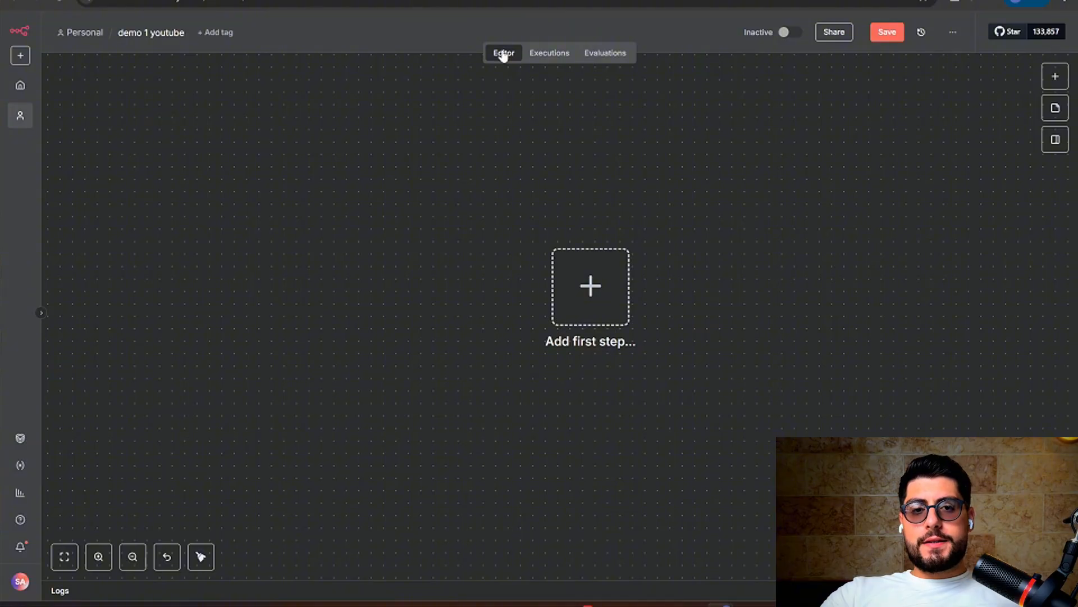
pyautogui.click(542, 57)
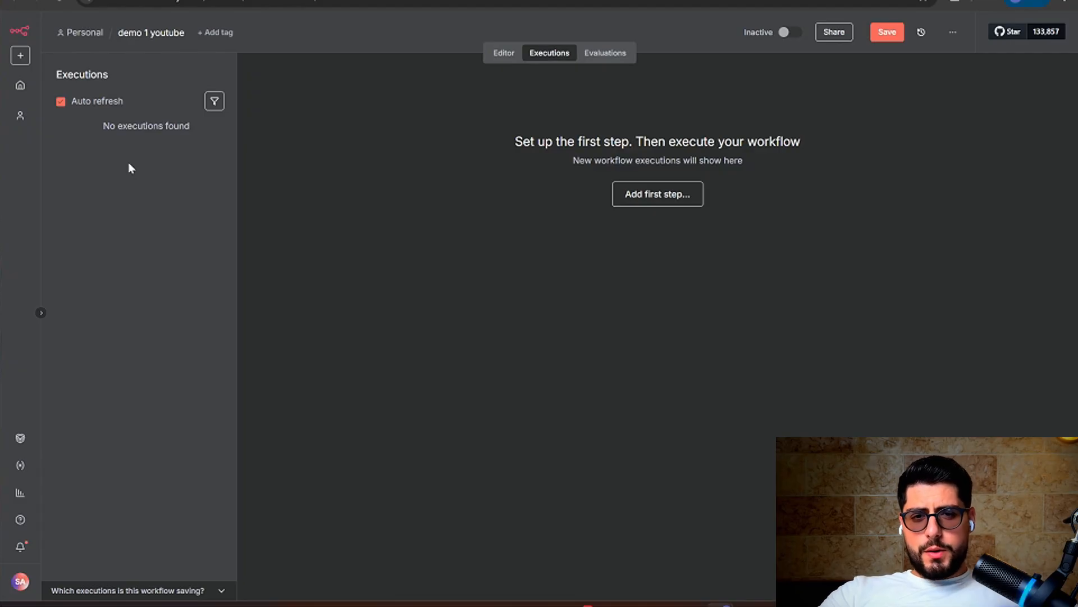
pyautogui.click(500, 56)
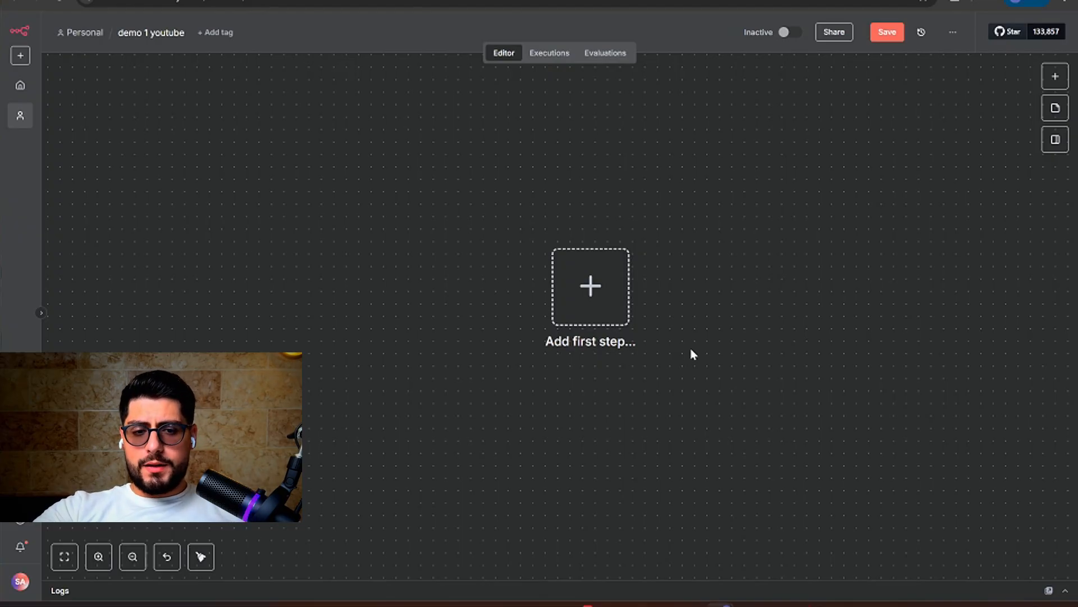
# - Try a manual trigger as the workflow's first step and delete it from the canvas
pyautogui.click(611, 312)
pyautogui.click(685, 321)
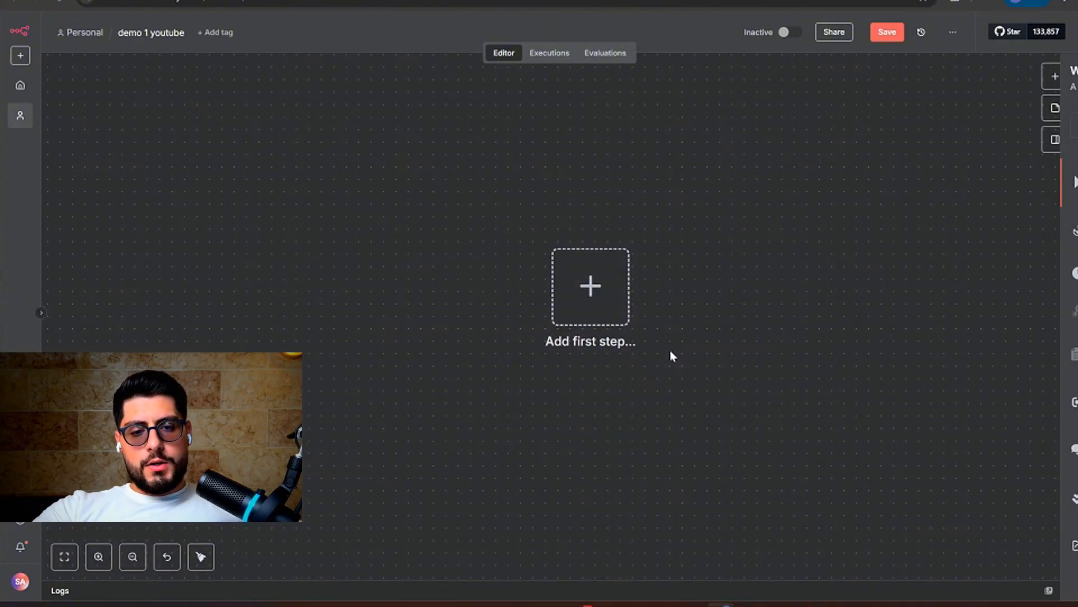
pyautogui.click(588, 289)
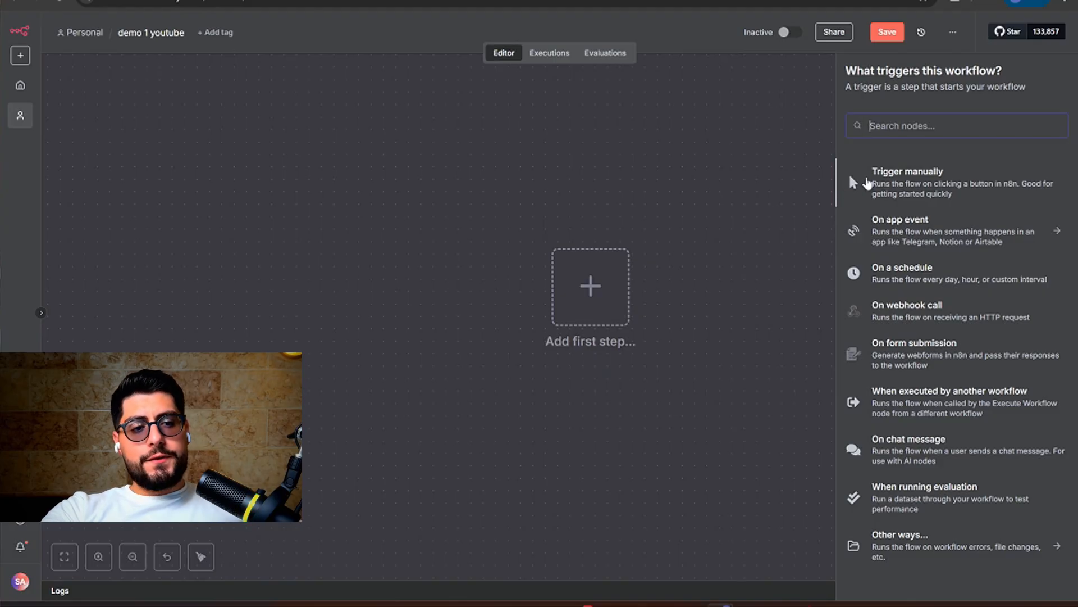
pyautogui.click(870, 181)
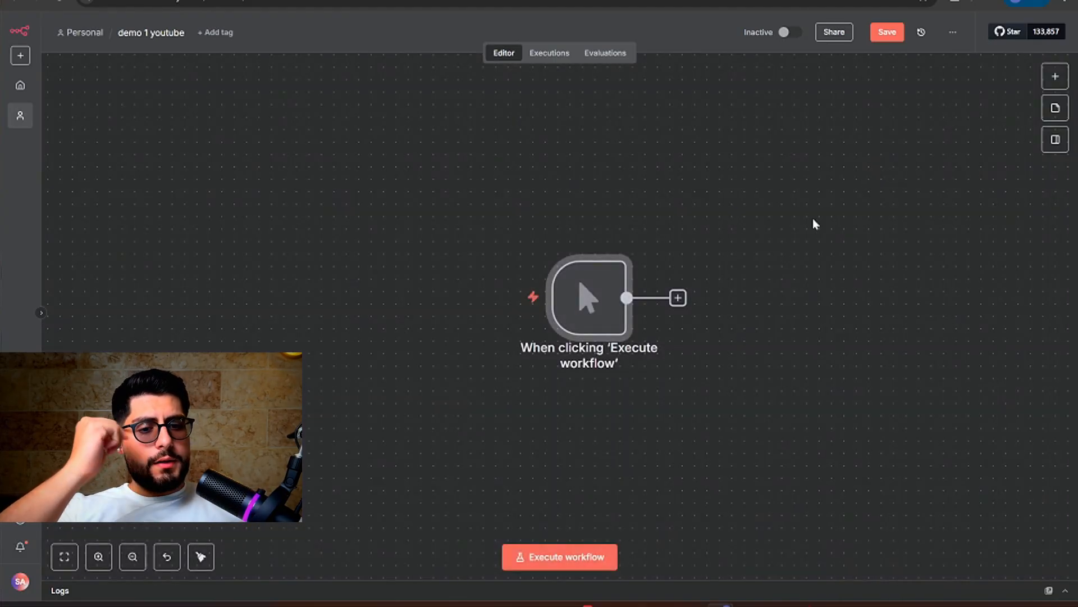
pyautogui.moveTo(563, 294)
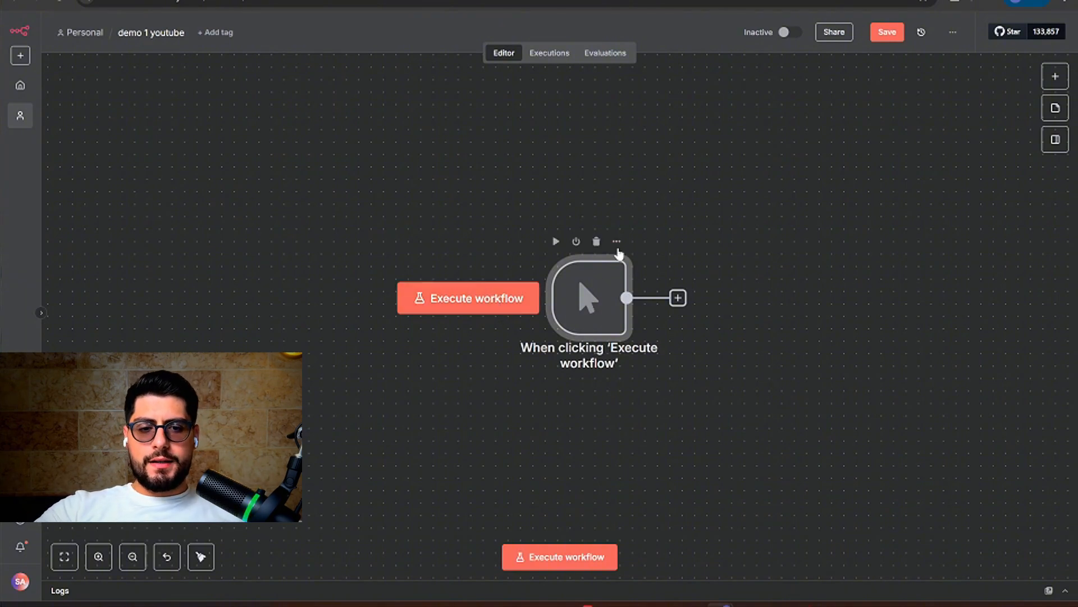
pyautogui.click(597, 241)
# - Look up Gmail among the app event triggers and view its available triggers and actions
pyautogui.click(1054, 78)
pyautogui.click(890, 236)
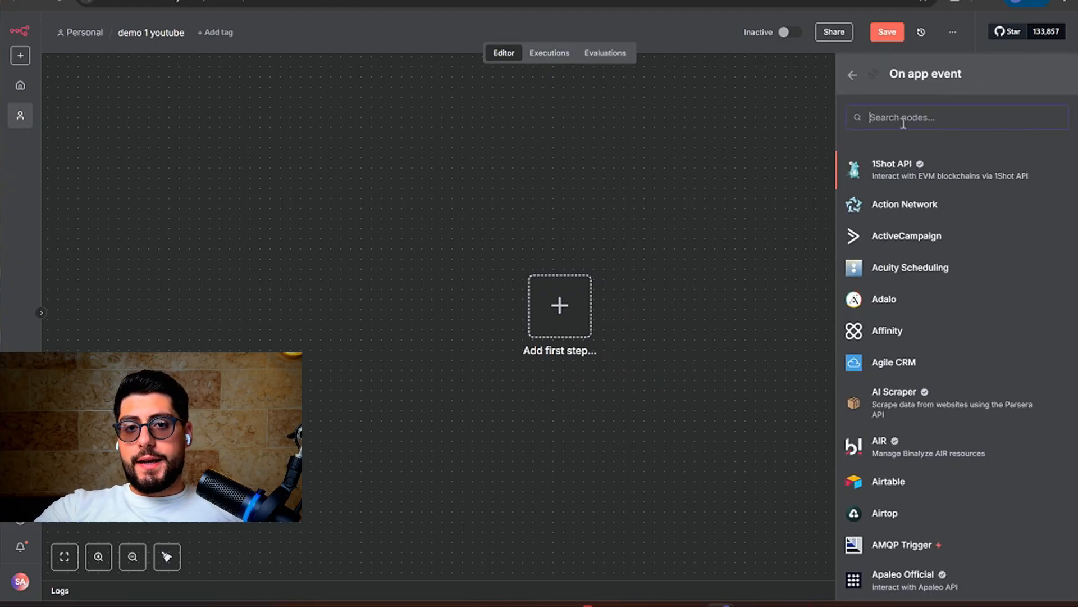
pyautogui.write('g')
pyautogui.press('BackSpace')
pyautogui.press('BackSpace')
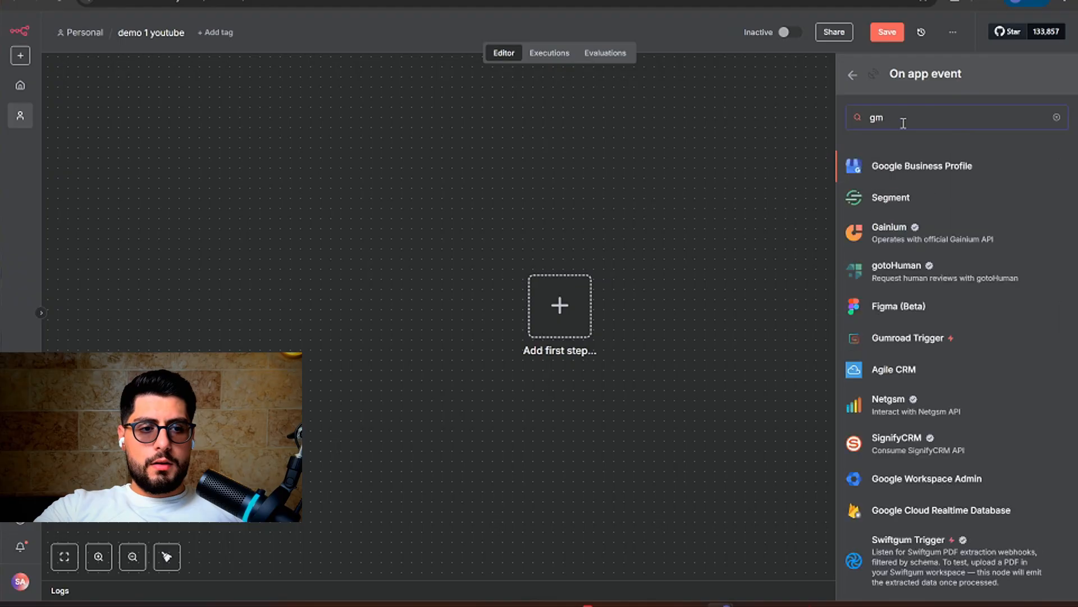
pyautogui.write('ail')
pyautogui.click(895, 187)
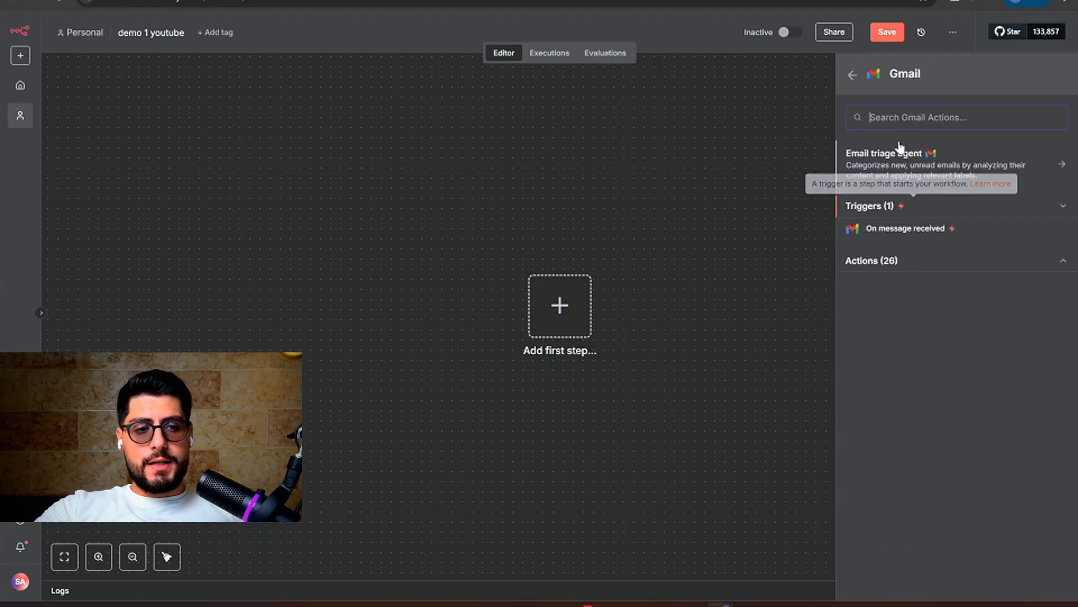
# - Search the app event triggers for ClickUp, view its trigger list, and return to the main trigger choices
pyautogui.press('BackSpace')
pyautogui.write('clickup')
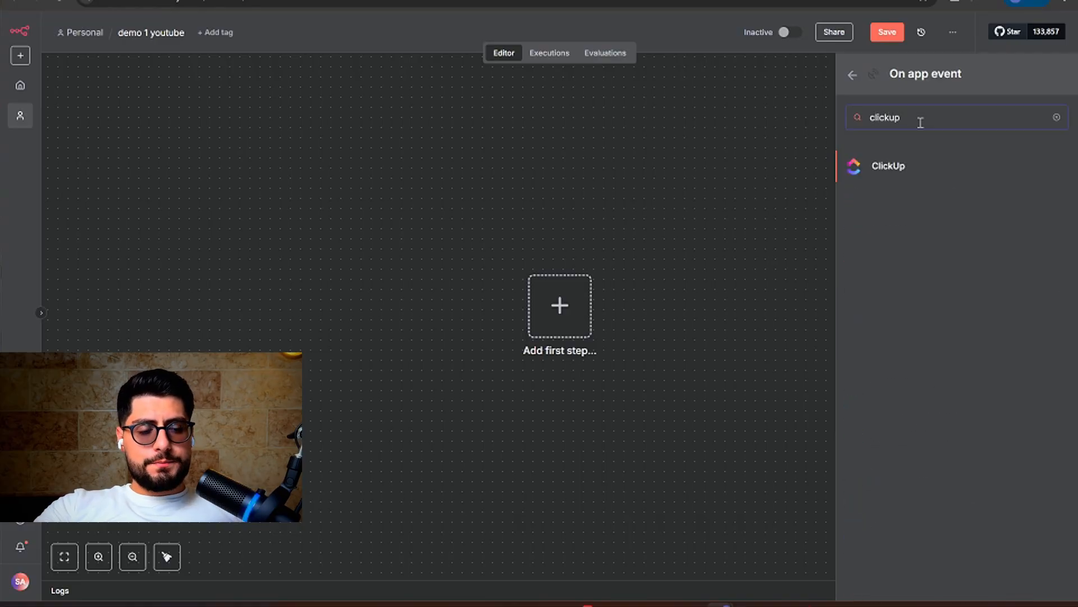
pyautogui.click(921, 169)
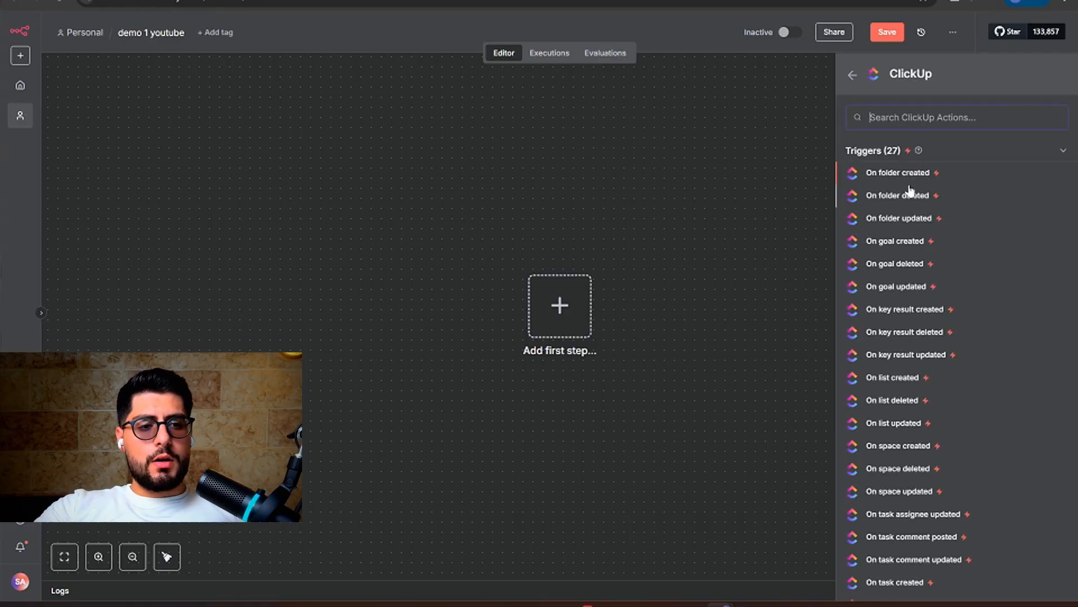
pyautogui.click(852, 75)
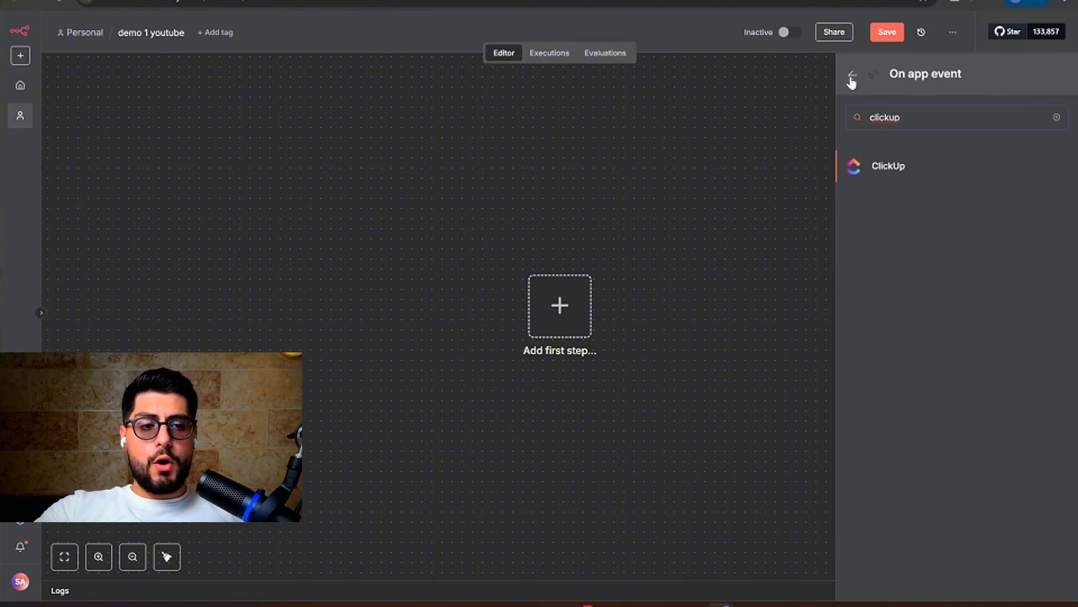
pyautogui.click(851, 79)
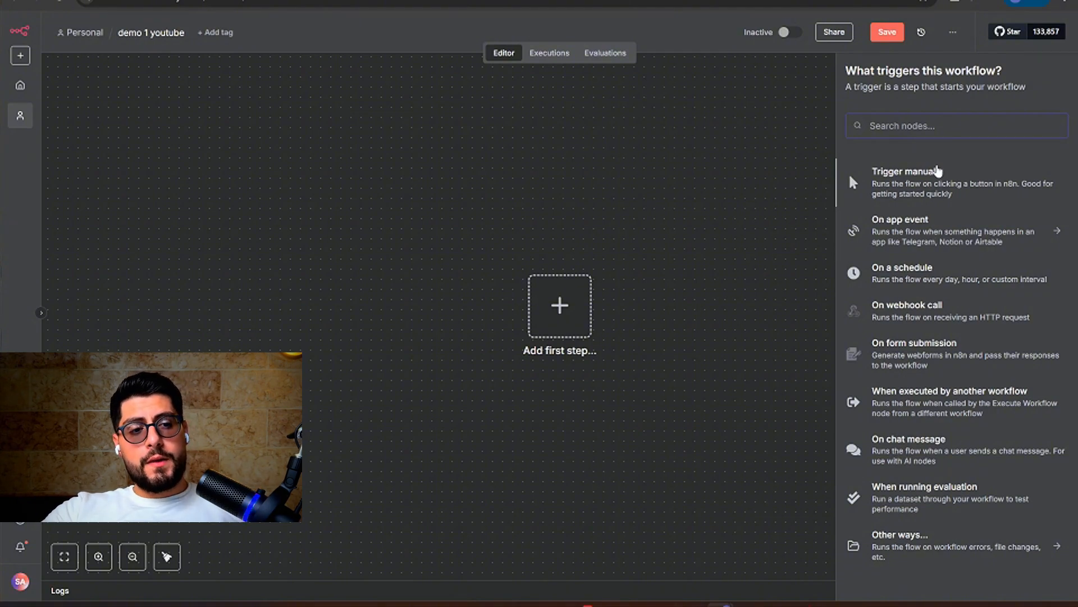
# - Search all trigger nodes for Gmail and clear the search
pyautogui.write('gma')
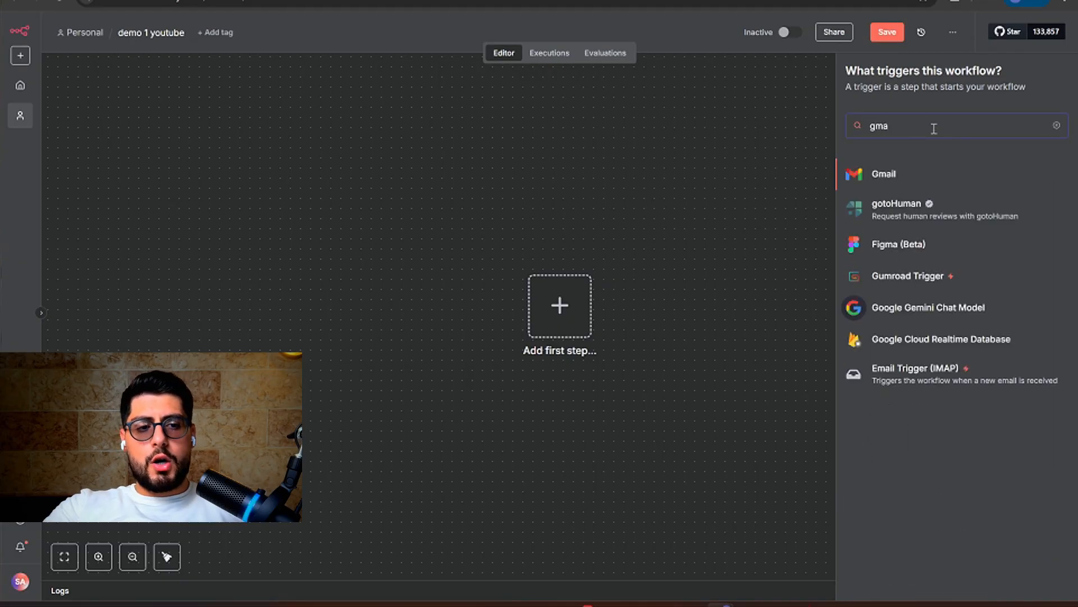
pyautogui.click(1056, 125)
pyautogui.click(691, 164)
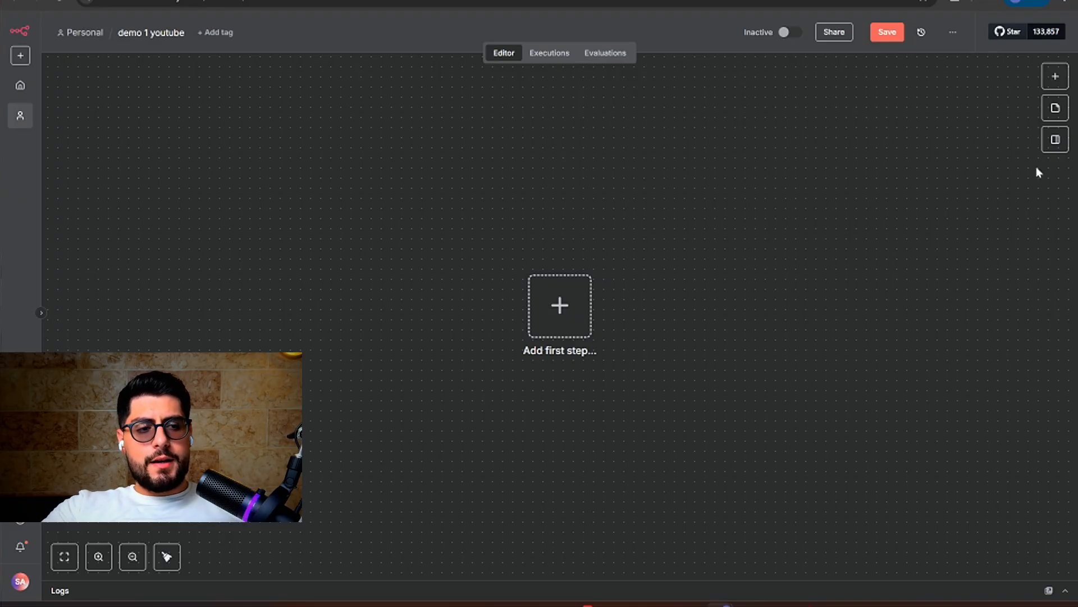
pyautogui.click(1056, 76)
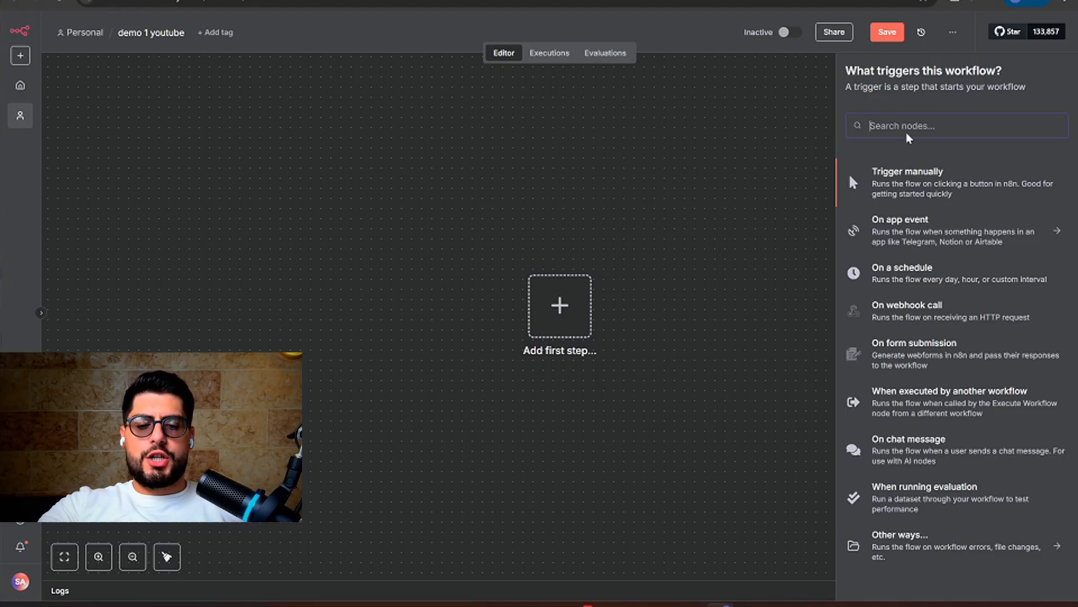
pyautogui.write('gmail')
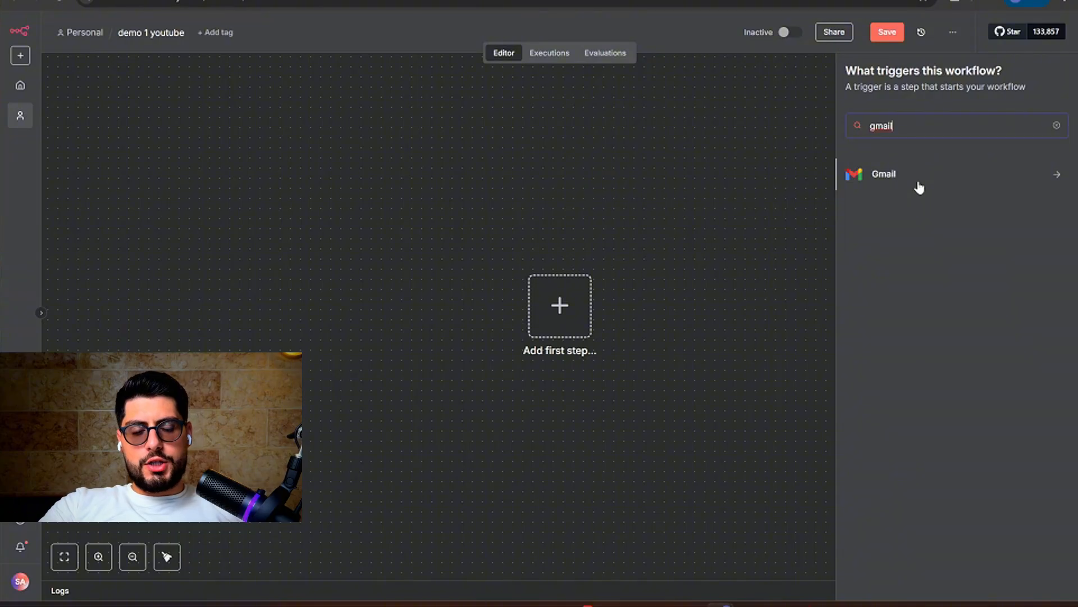
pyautogui.press('BackSpace')
pyautogui.press('BackSpace')
pyautogui.press('BackSpace')
pyautogui.press('BackSpace')
pyautogui.press('BackSpace')
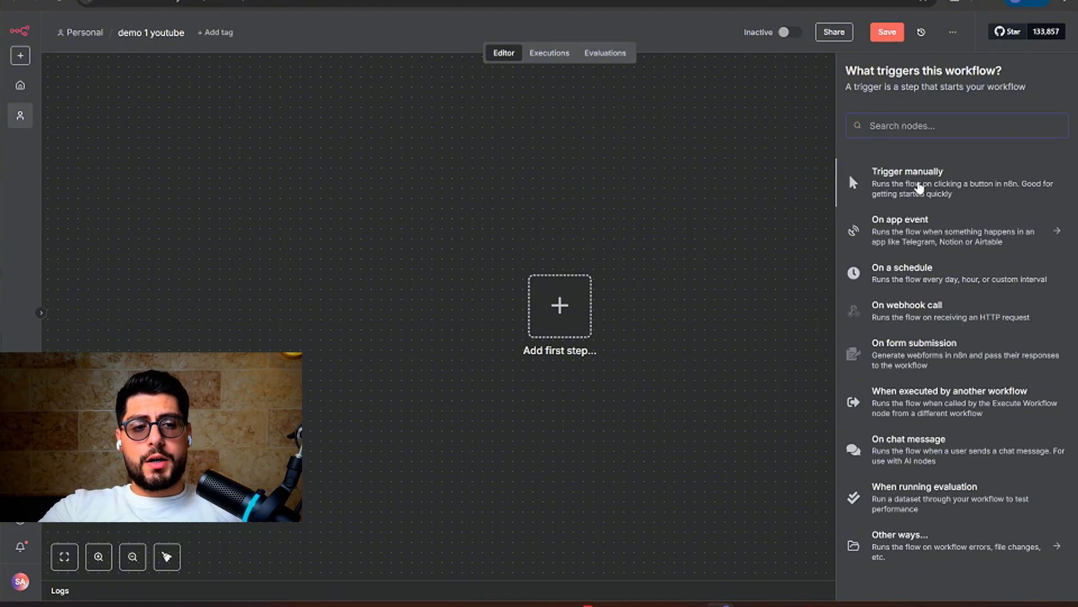
# - Search the trigger nodes for "mic" to view the Microsoft integrations, and clear the search
pyautogui.write('mic')
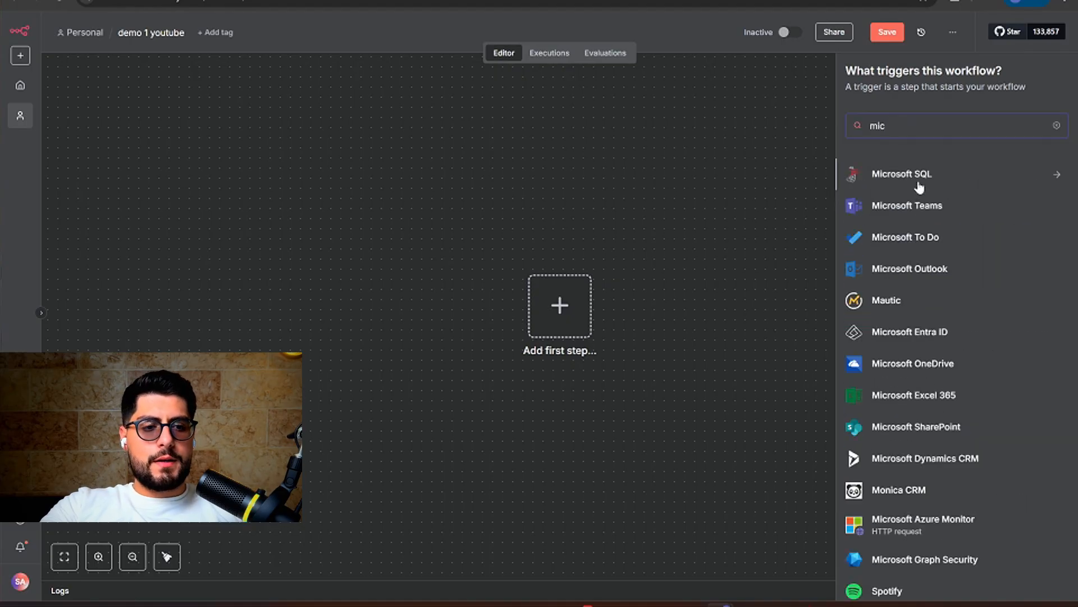
pyautogui.press('BackSpace')
pyautogui.press('BackSpace')
pyautogui.press('BackSpace')
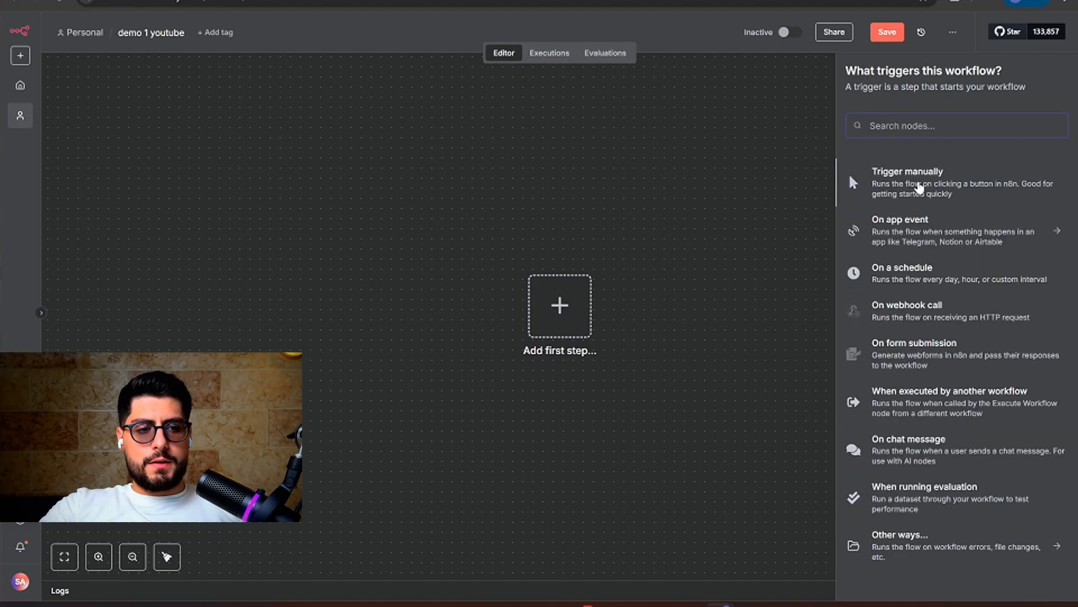
# - Add Gmail's On message received trigger as the workflow's first step and close its settings
pyautogui.write('gmail')
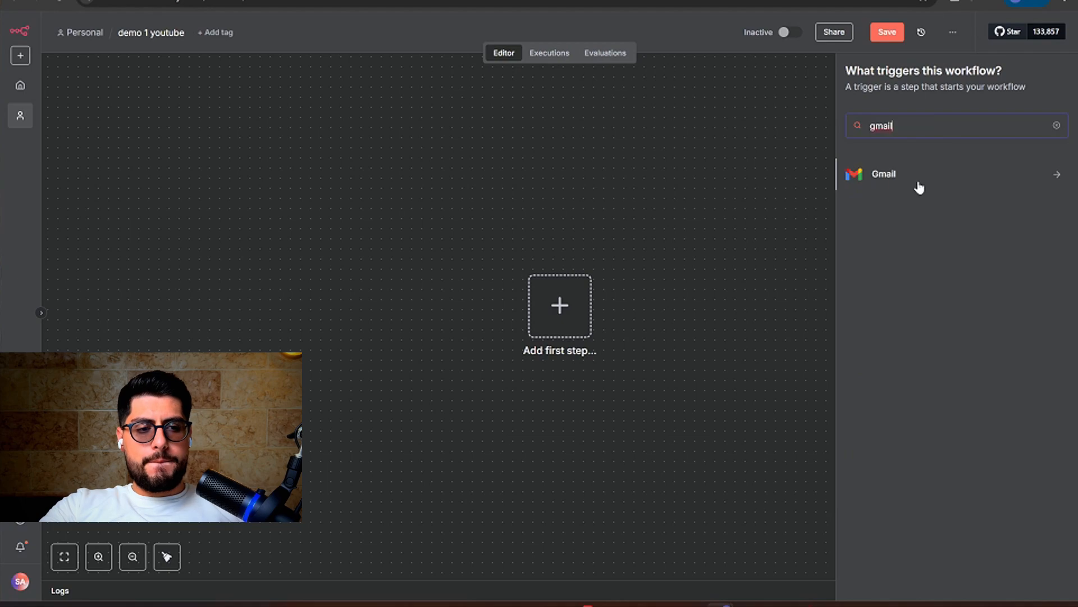
pyautogui.click(945, 176)
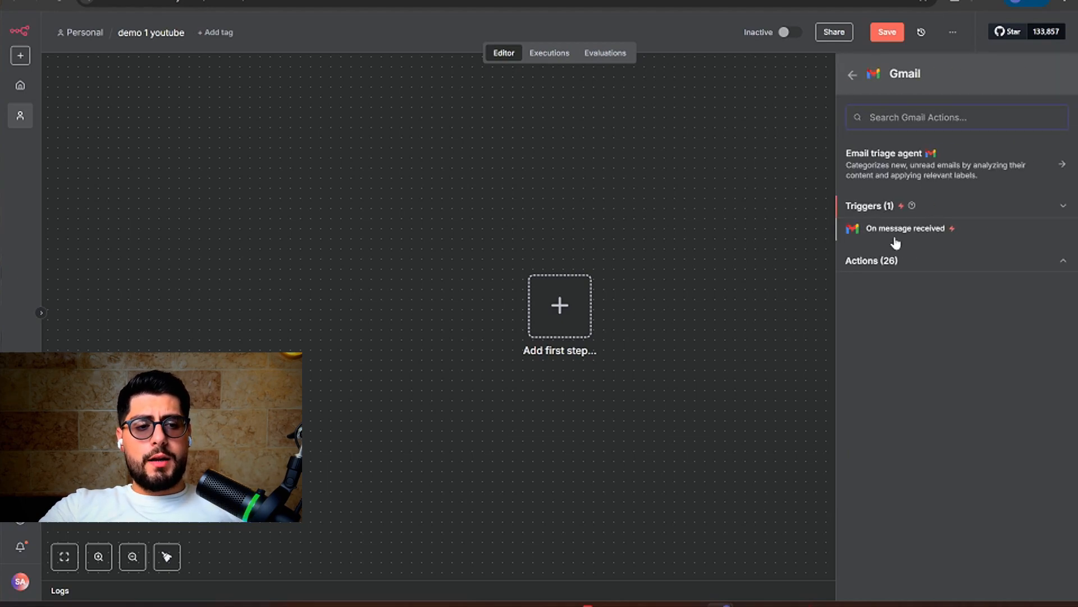
pyautogui.click(929, 232)
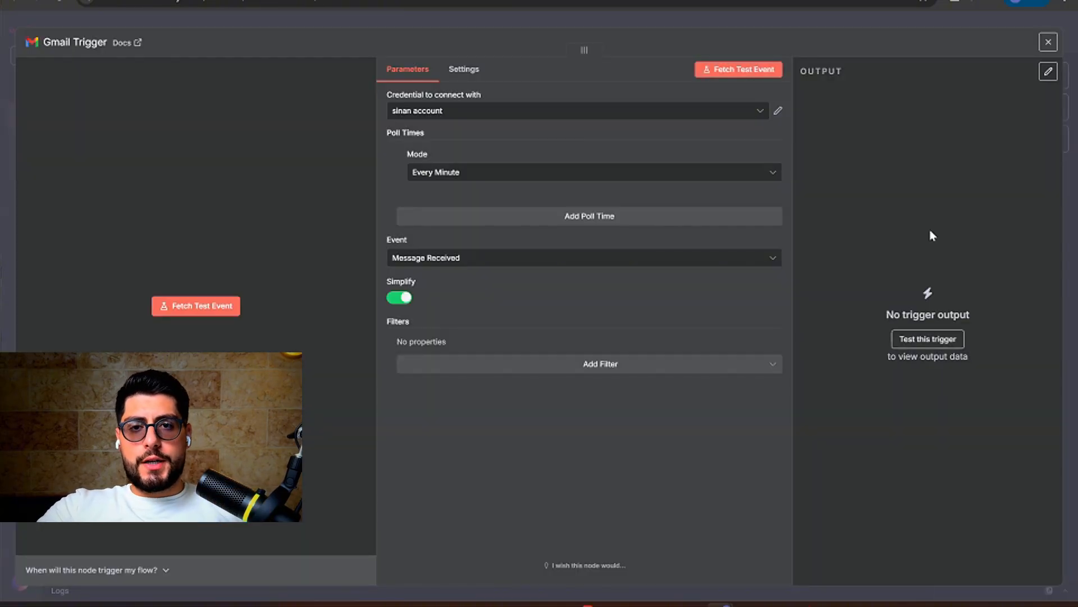
pyautogui.click(582, 15)
# - Review the Gmail Trigger's parameters and fetch a test event
pyautogui.moveTo(585, 309)
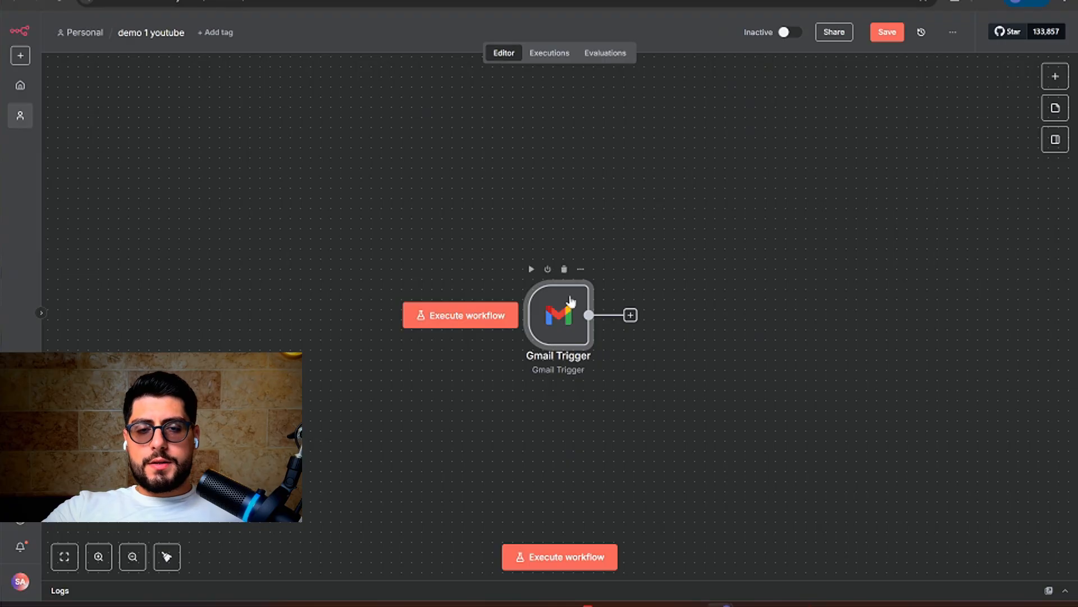
pyautogui.moveTo(555, 329)
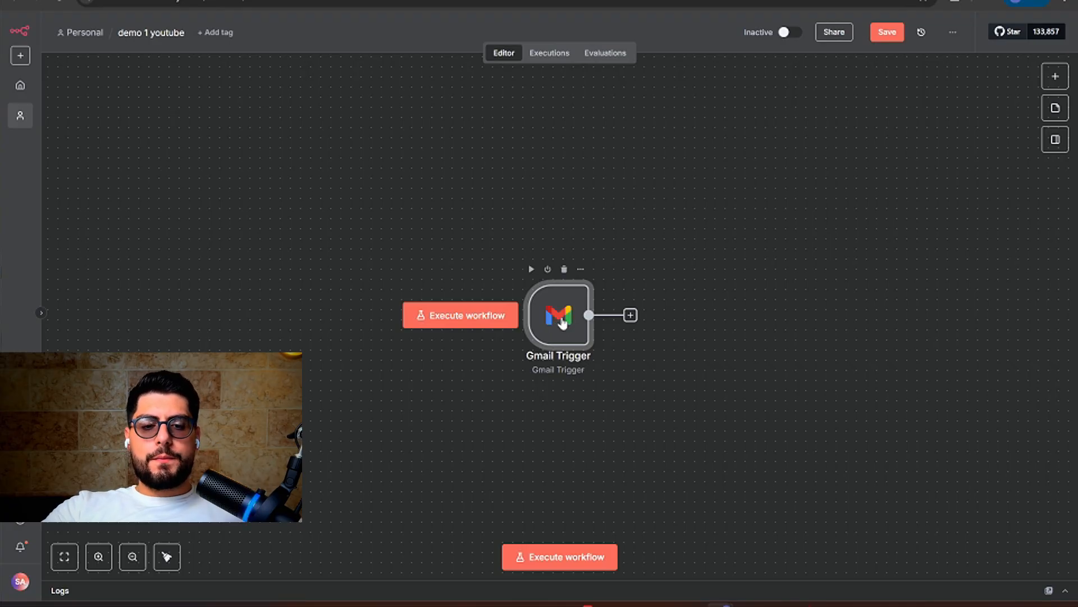
pyautogui.doubleClick(562, 323)
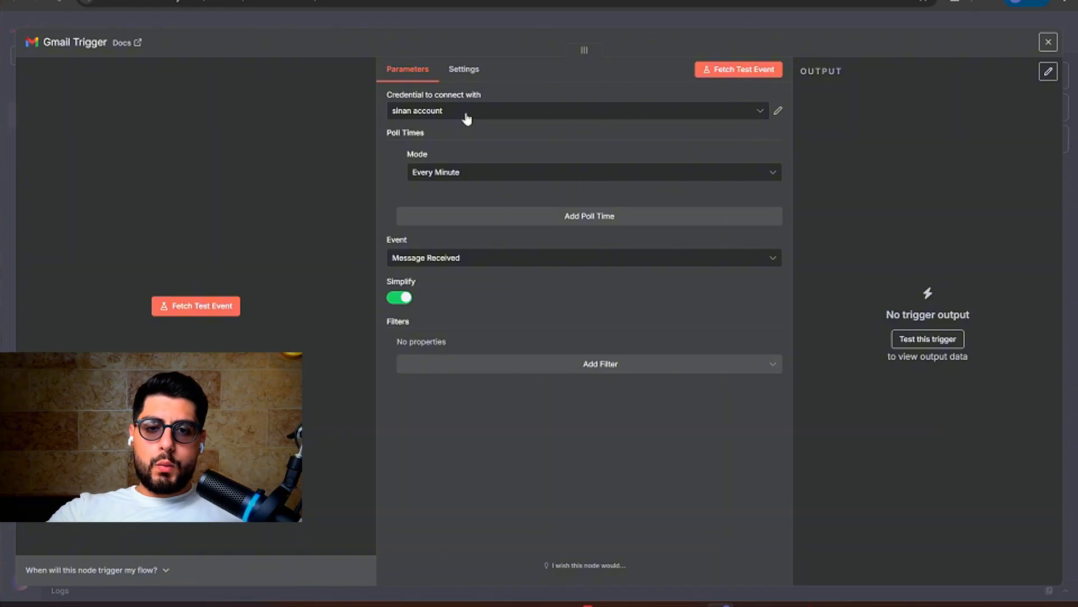
pyautogui.press('Escape')
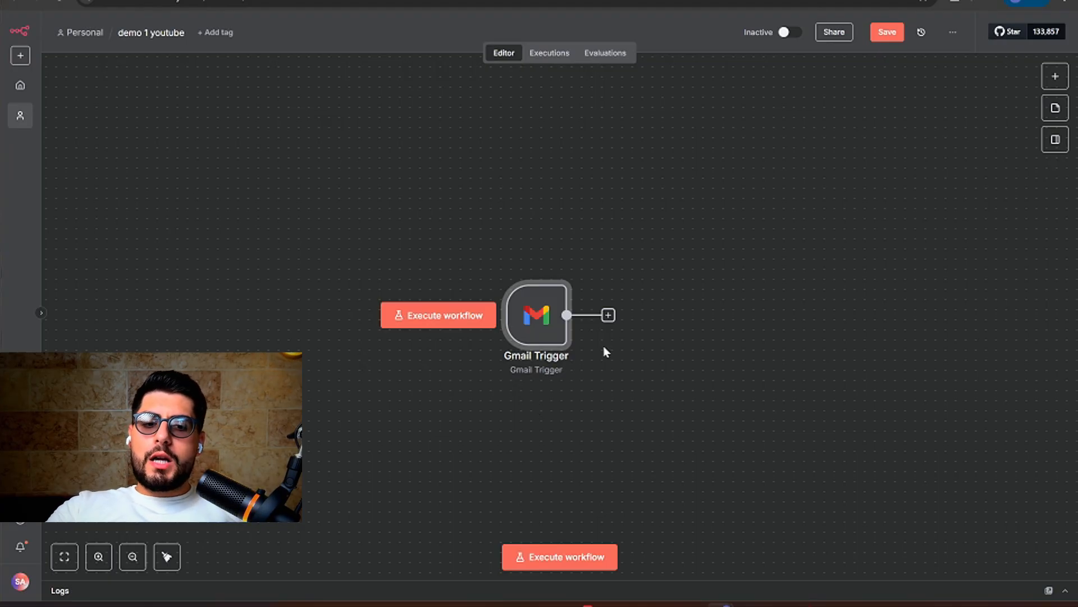
pyautogui.doubleClick(537, 313)
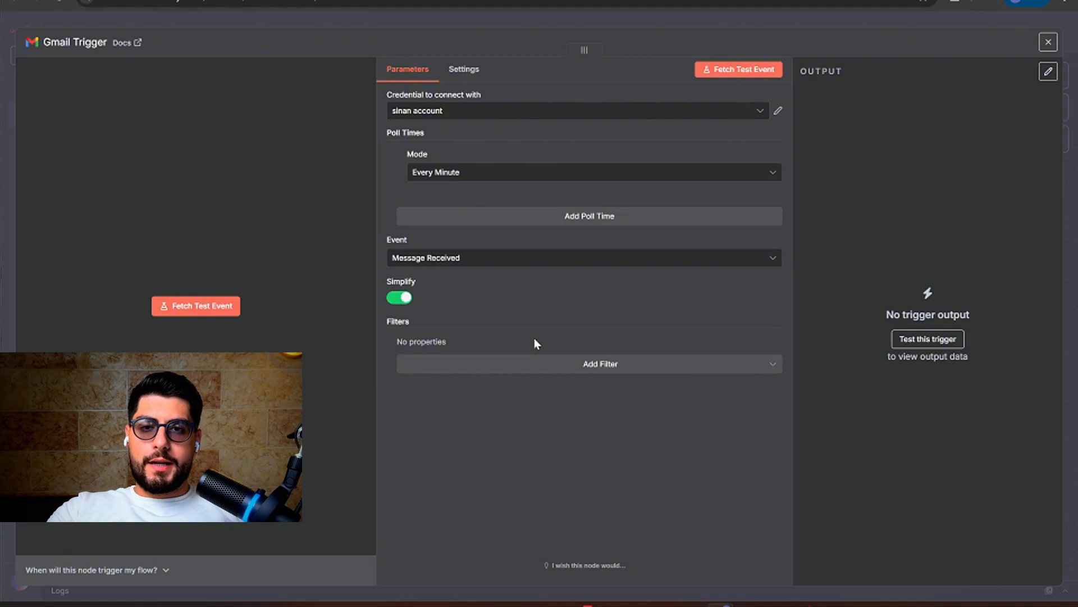
pyautogui.click(204, 309)
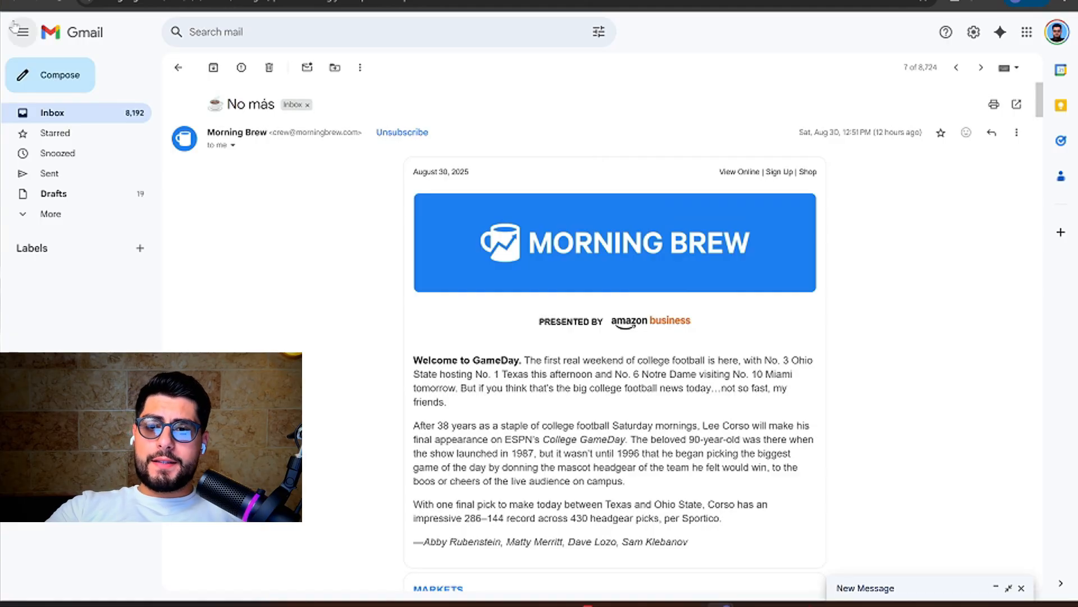
# - In Gmail, send a test email to the connected account's address with subject "complaint" and body "i hate this"
pyautogui.click(35, 82)
pyautogui.hotkey('ctrl', 'v')
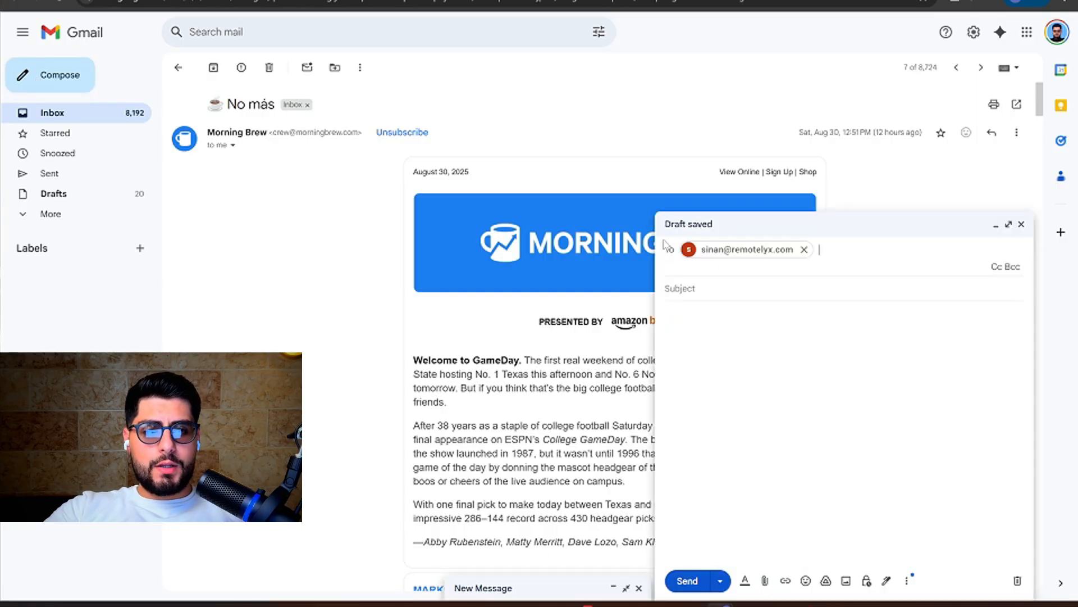
pyautogui.click(727, 288)
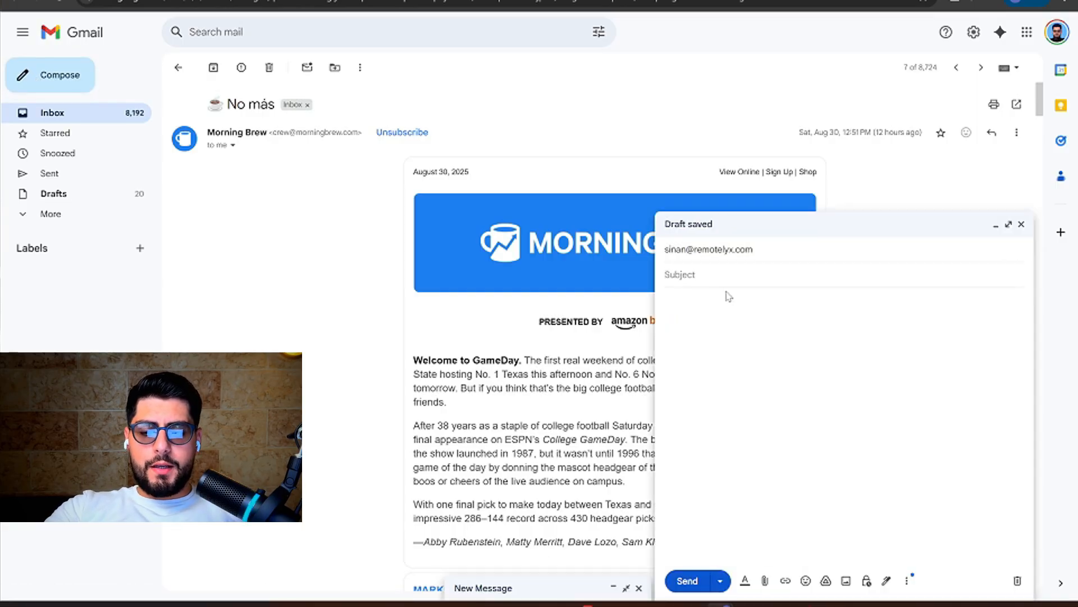
pyautogui.write('complaint ')
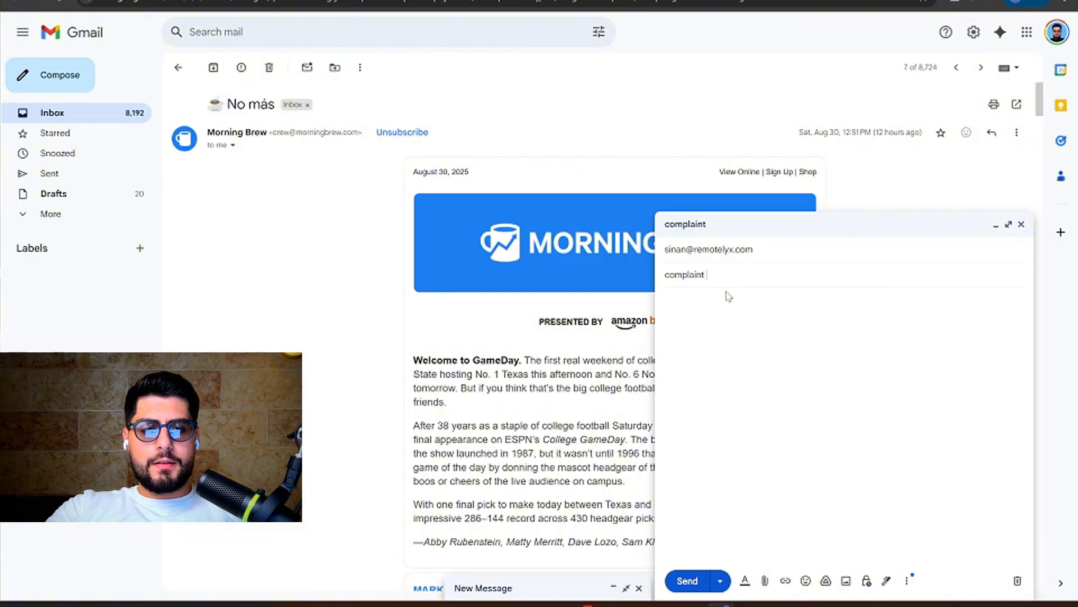
pyautogui.write('i hate this')
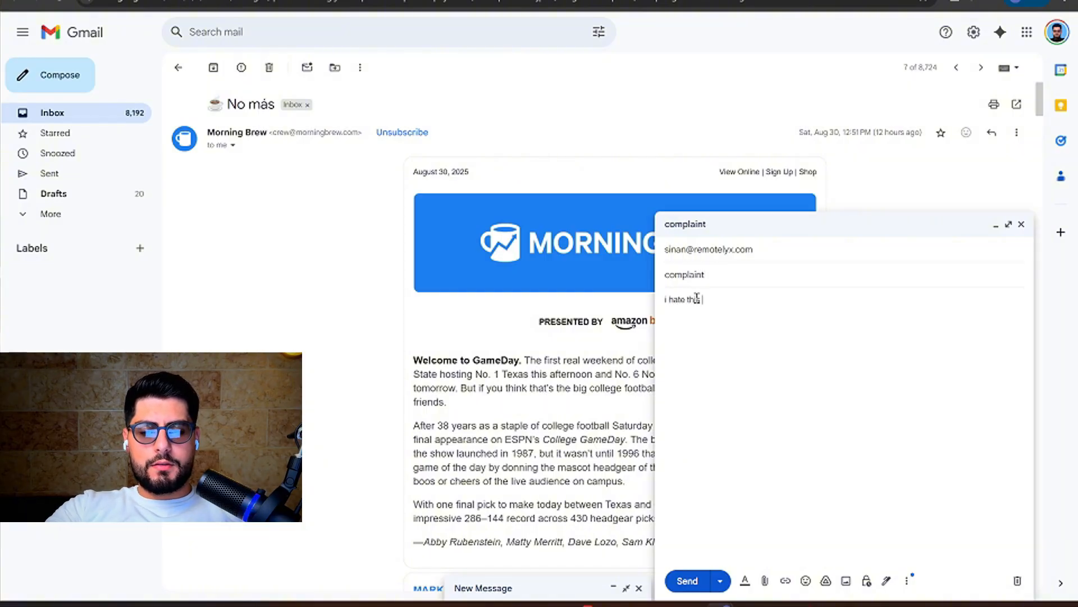
pyautogui.click(687, 581)
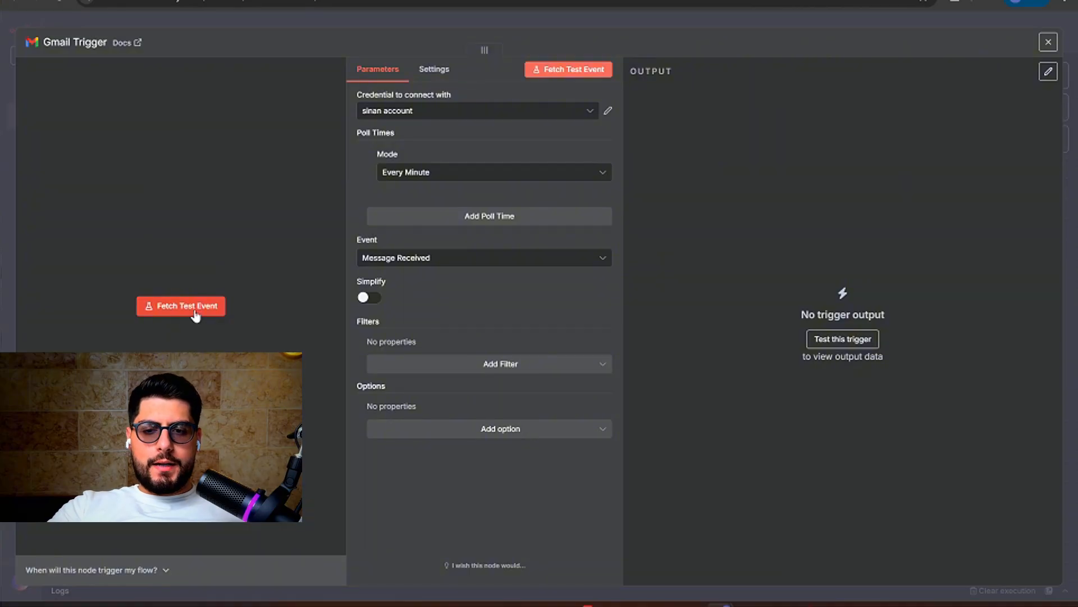
# - Fetch a test event in n8n's Gmail Trigger and adjust the widths of the parameters and output areas
pyautogui.click(194, 312)
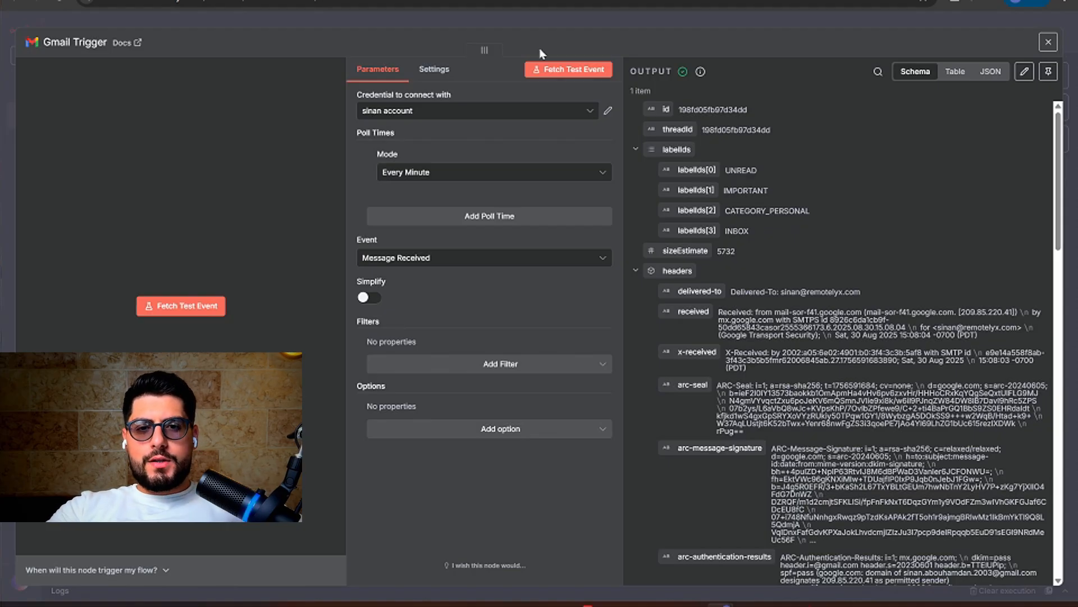
pyautogui.moveTo(483, 50); pyautogui.dragTo(451, 46)
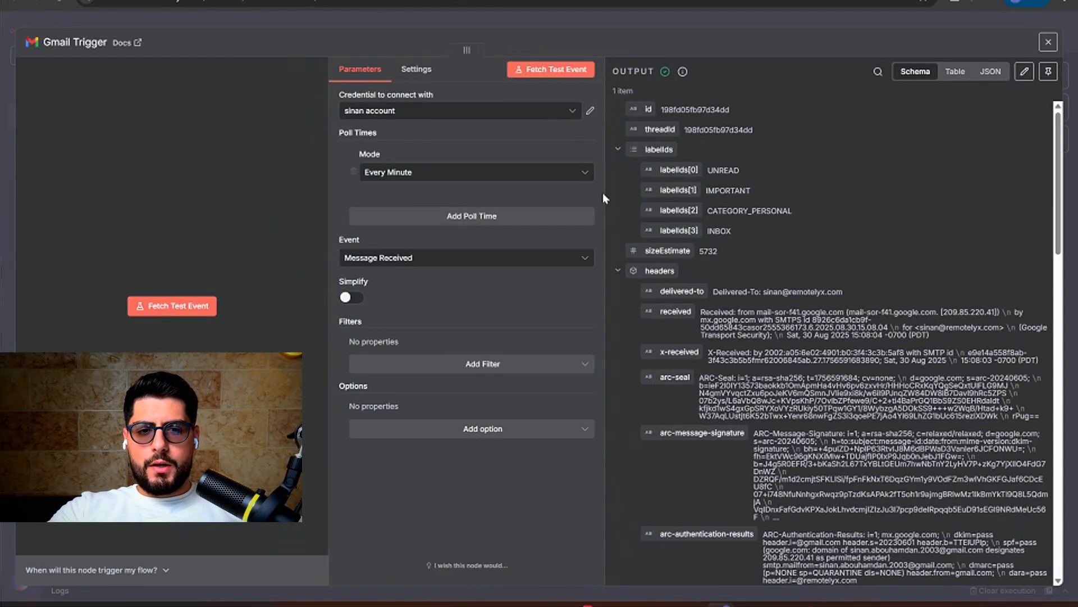
pyautogui.moveTo(604, 194)
pyautogui.mouseDown()
pyautogui.moveTo(630, 195)
pyautogui.moveTo(613, 195)
pyautogui.mouseUp()
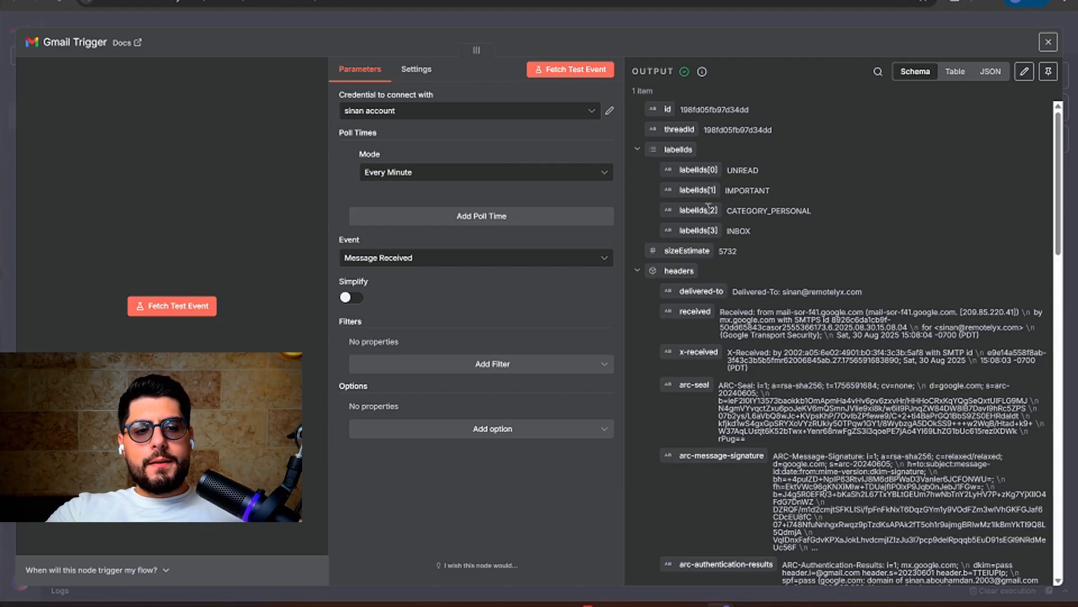
# - Review the remaining fields of the fetched email in the Gmail Trigger output and close the node's settings
pyautogui.scroll(-10, 714, 259)
pyautogui.scroll(-5, 713, 275)
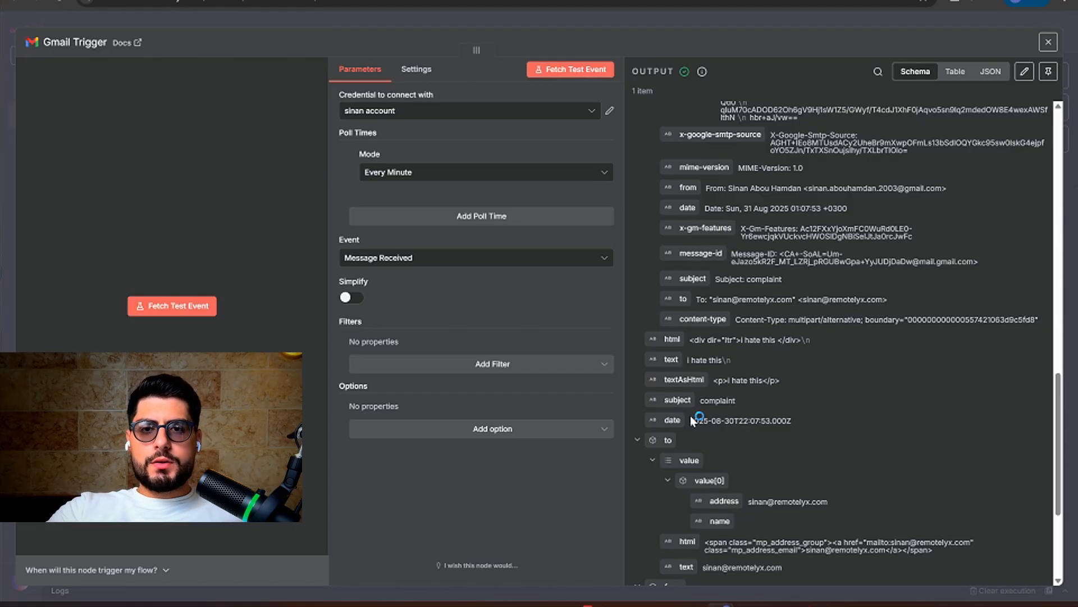
pyautogui.click(584, 18)
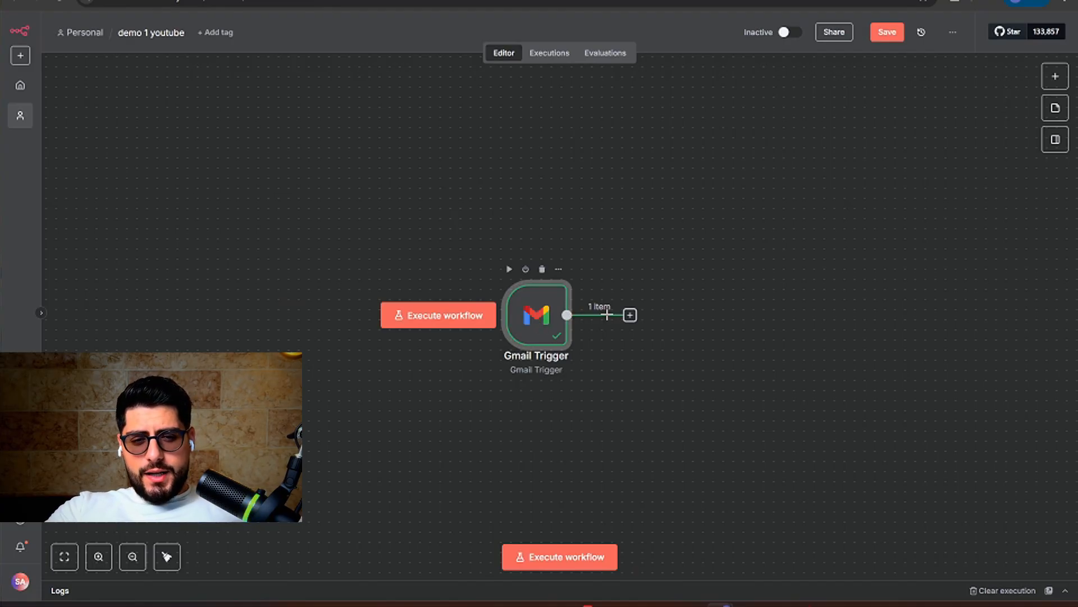
# - Add OpenAI's Message a model action to the workflow and close its settings
pyautogui.moveTo(630, 315); pyautogui.dragTo(649, 292)
pyautogui.click(609, 373)
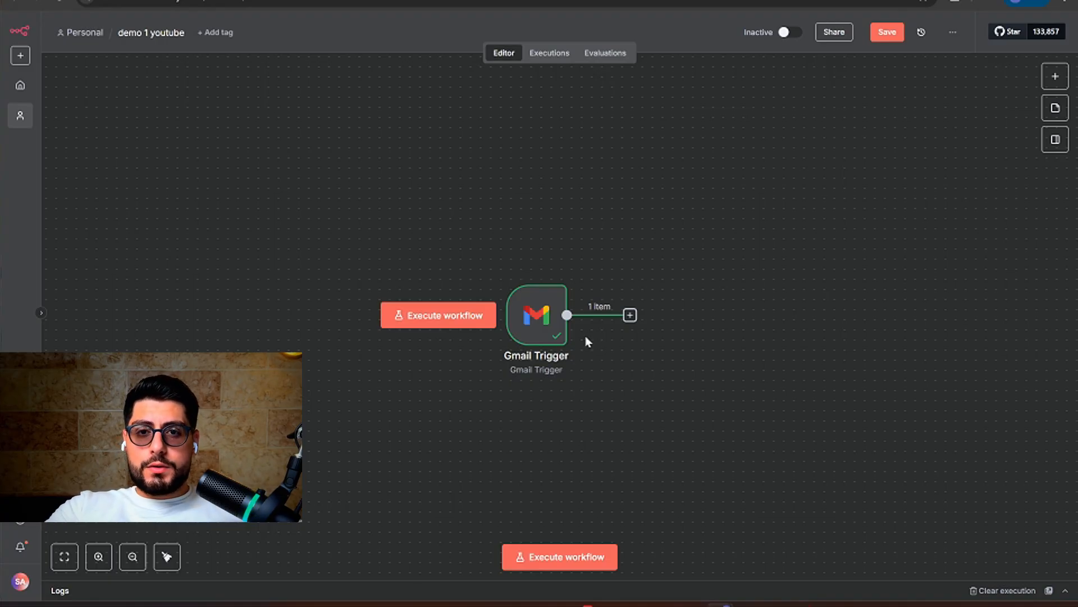
pyautogui.click(1056, 76)
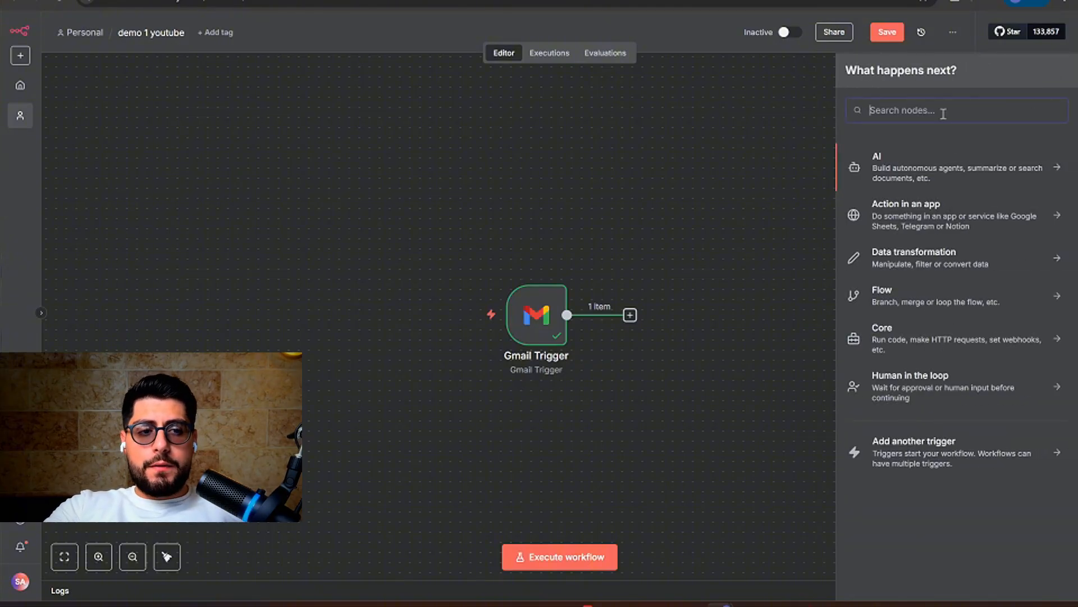
pyautogui.write('open')
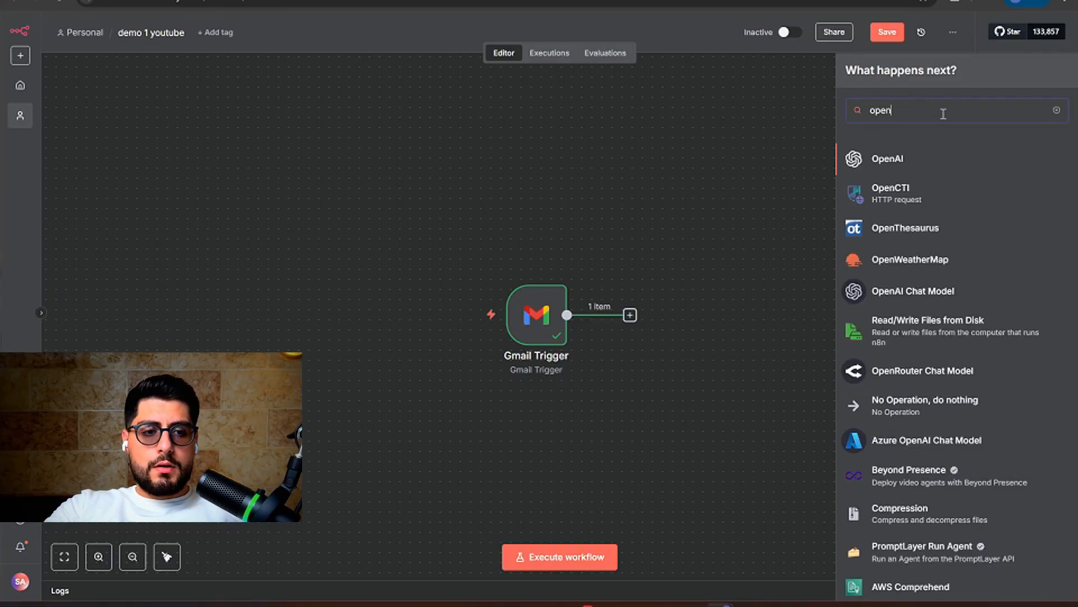
pyautogui.click(906, 157)
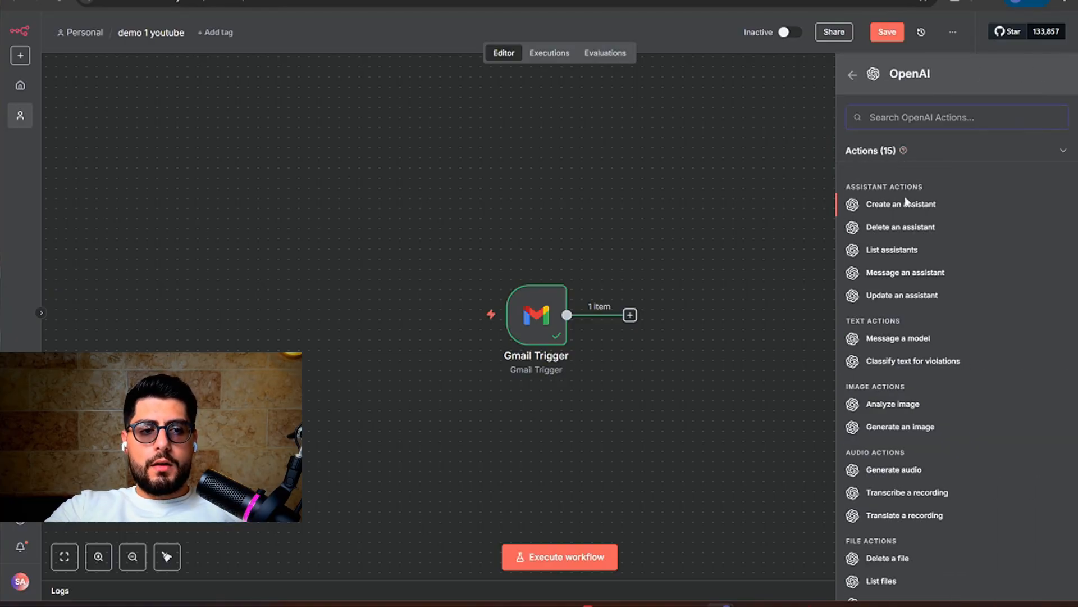
pyautogui.scroll(-1, 910, 332)
pyautogui.scroll(1, 909, 337)
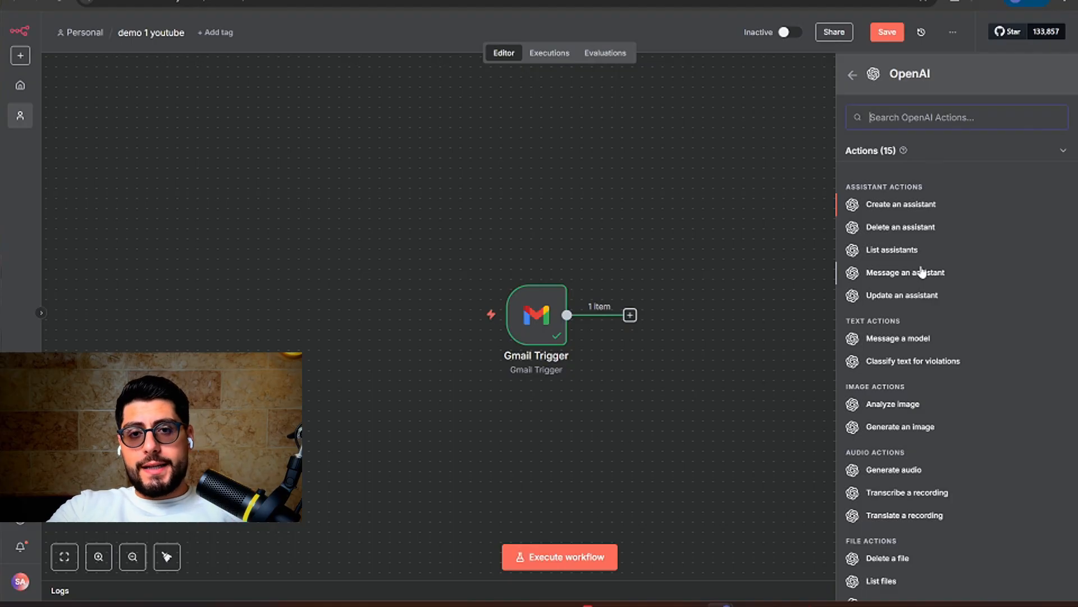
pyautogui.click(919, 339)
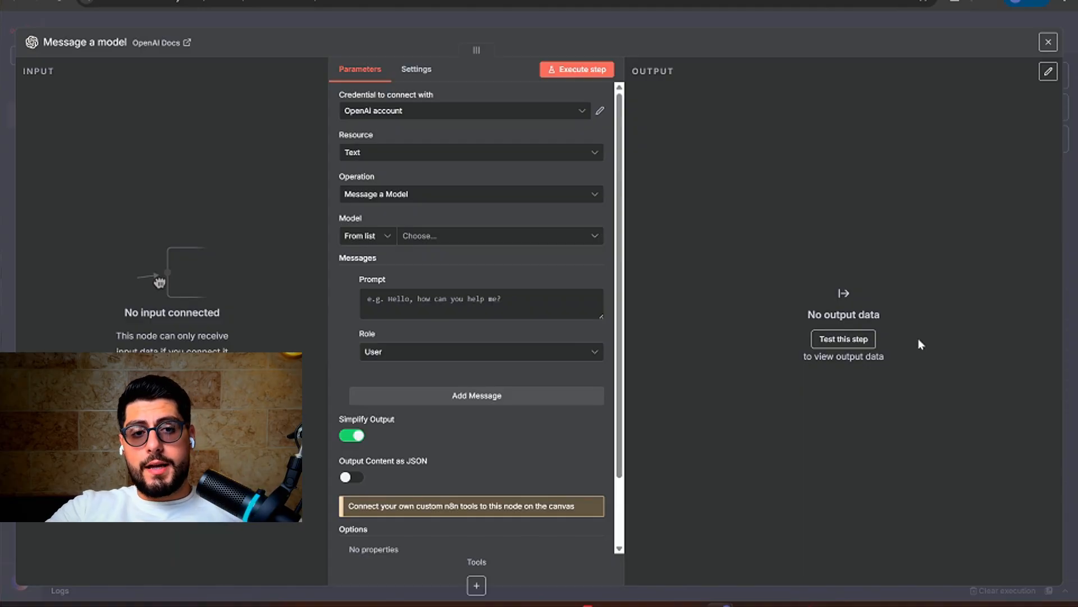
pyautogui.click(612, 19)
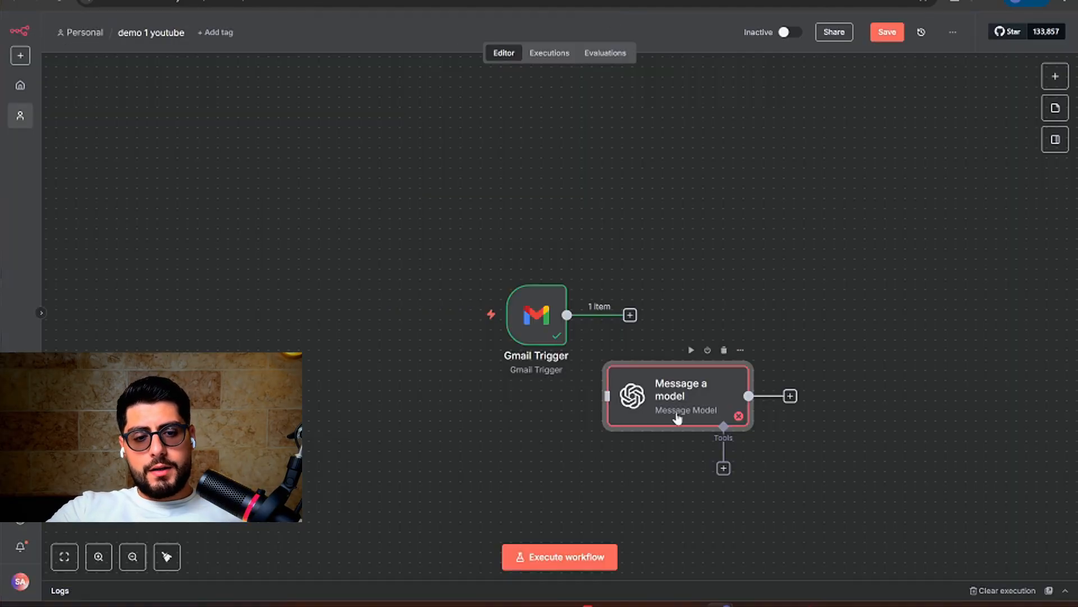
# - Arrange the Gmail Trigger and Message a model nodes side by side in a row, with a gap between them
pyautogui.moveTo(678, 419); pyautogui.dragTo(739, 317)
pyautogui.moveTo(534, 314)
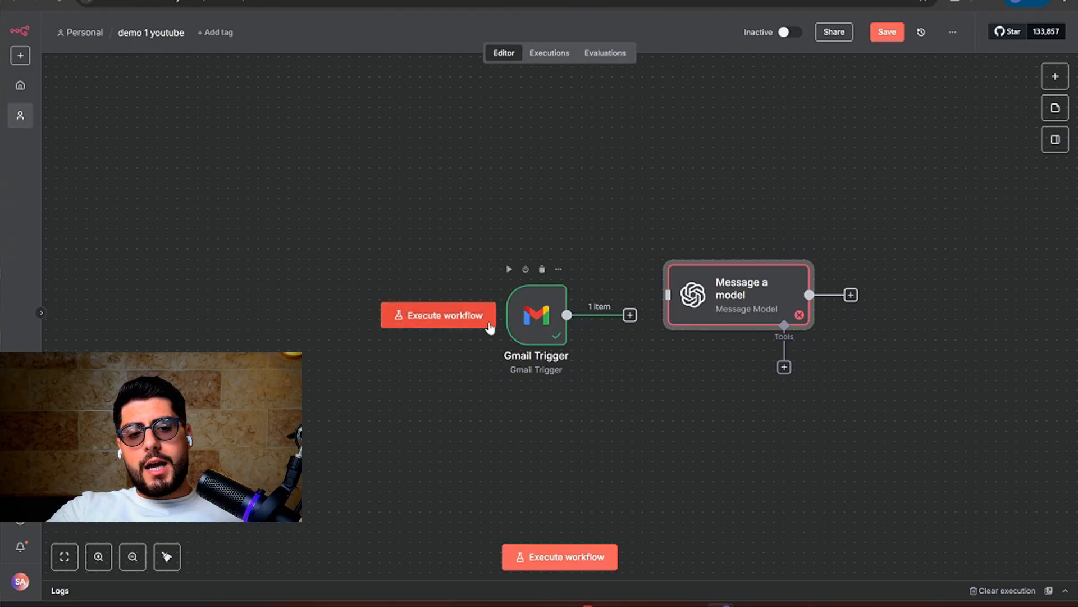
pyautogui.moveTo(535, 315); pyautogui.dragTo(484, 293)
pyautogui.moveTo(730, 289); pyautogui.dragTo(700, 289)
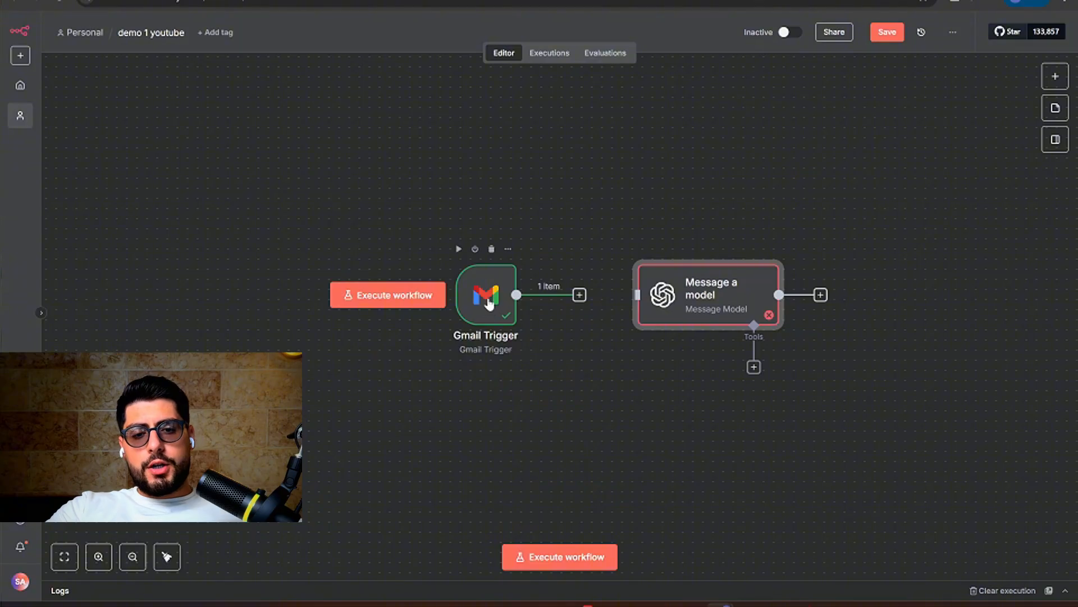
# - Check the unconnected Message a model node's settings, widening the input area before closing them
pyautogui.doubleClick(680, 303)
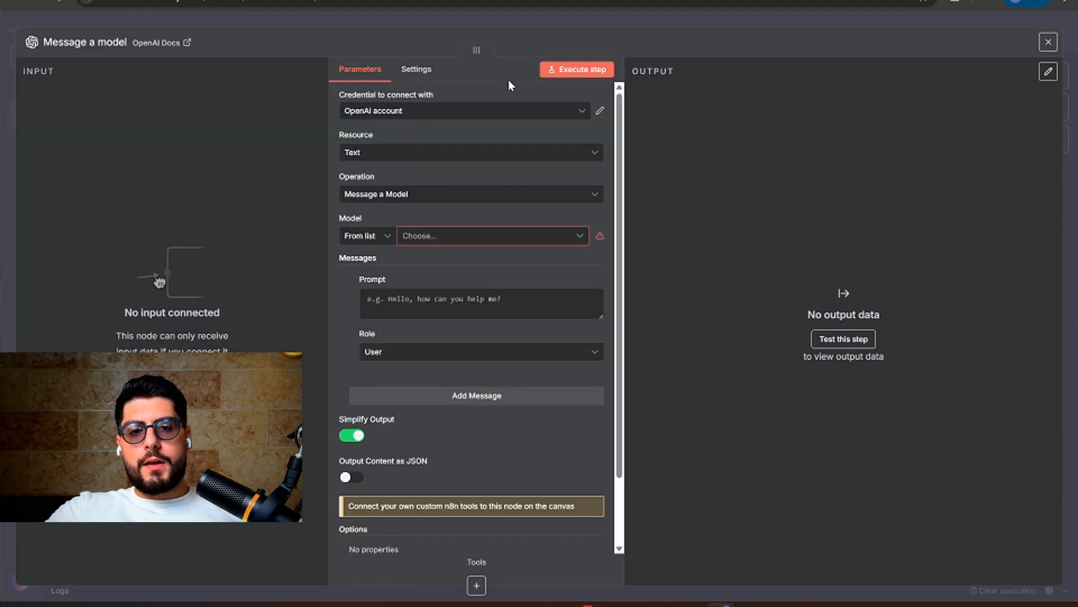
pyautogui.moveTo(476, 50); pyautogui.dragTo(513, 50)
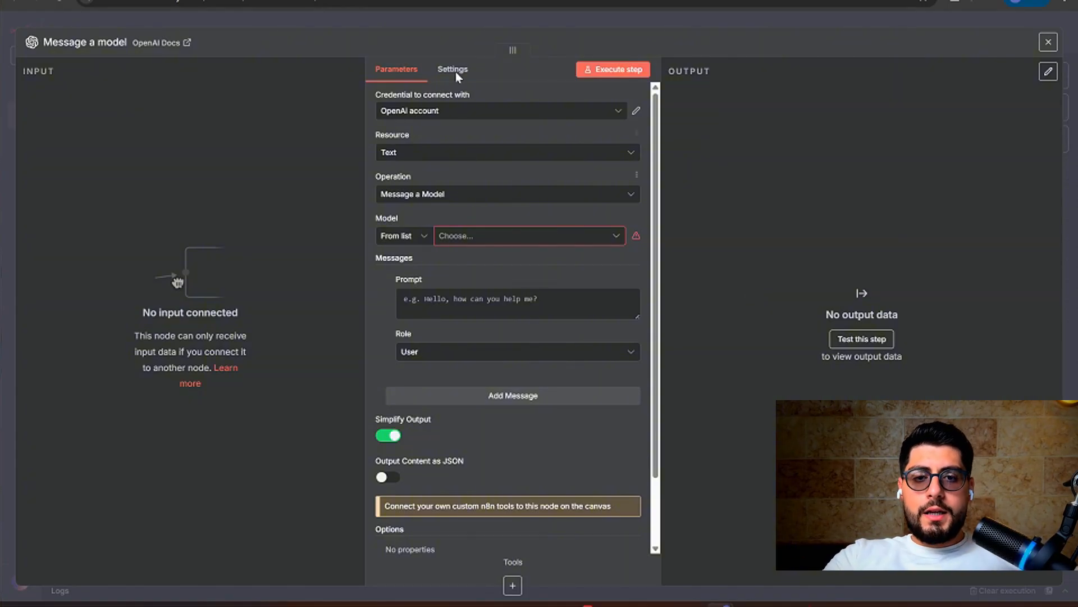
pyautogui.click(455, 19)
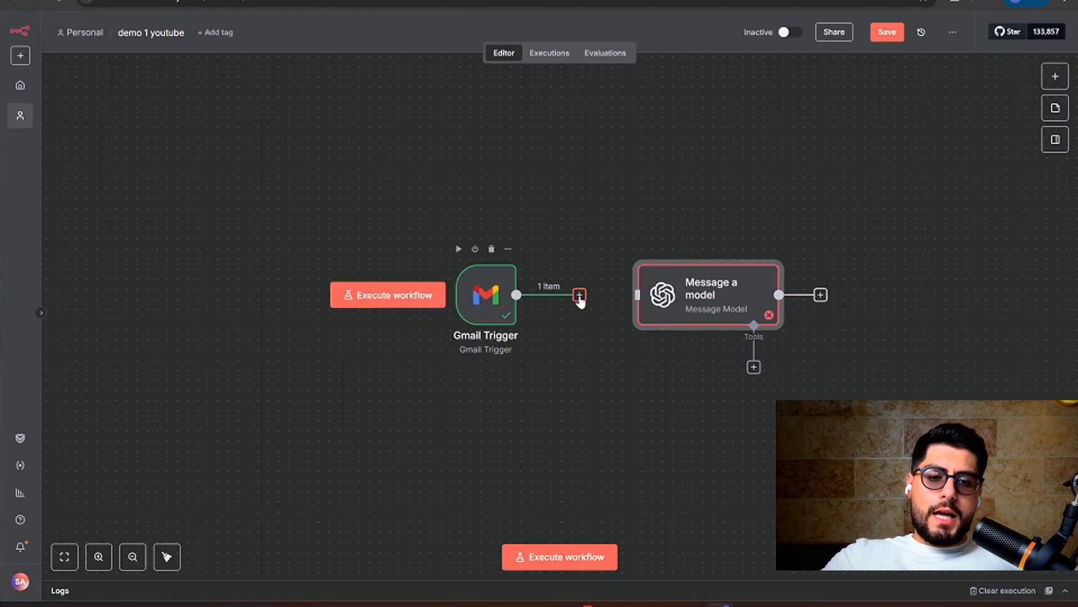
# - Connect the Gmail Trigger's output to the Message a model node, compare both nodes' data, and return to the model node's settings
pyautogui.moveTo(579, 297); pyautogui.dragTo(632, 303)
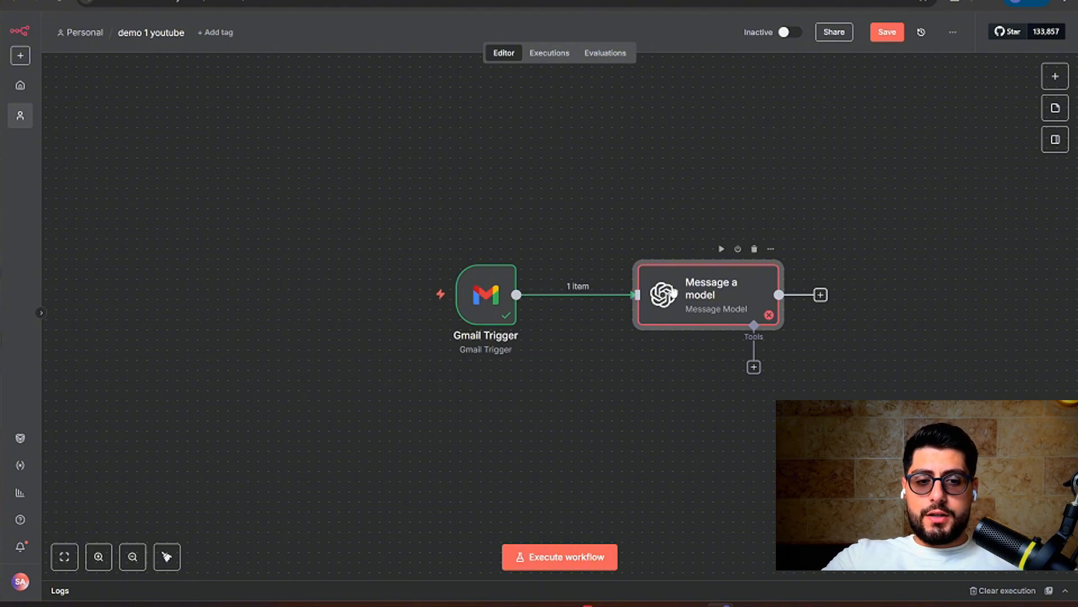
pyautogui.doubleClick(672, 293)
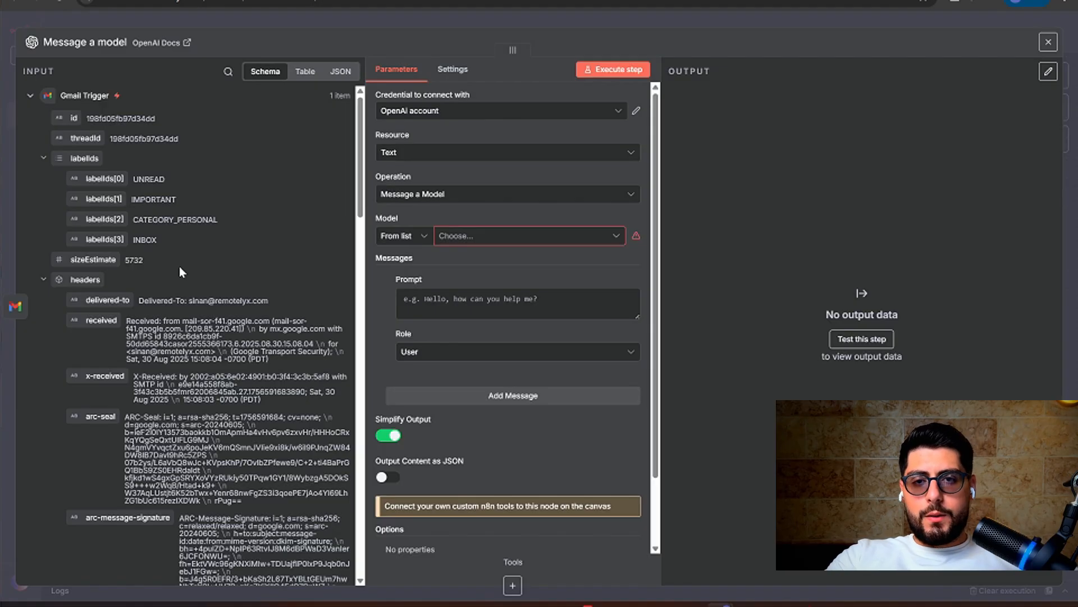
pyautogui.click(392, 21)
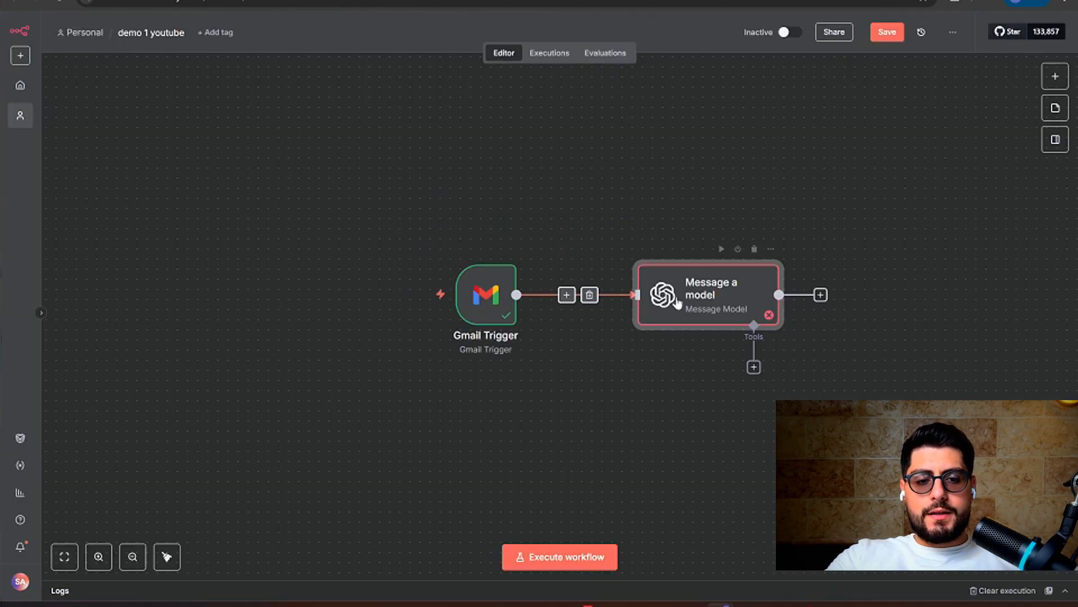
pyautogui.doubleClick(464, 294)
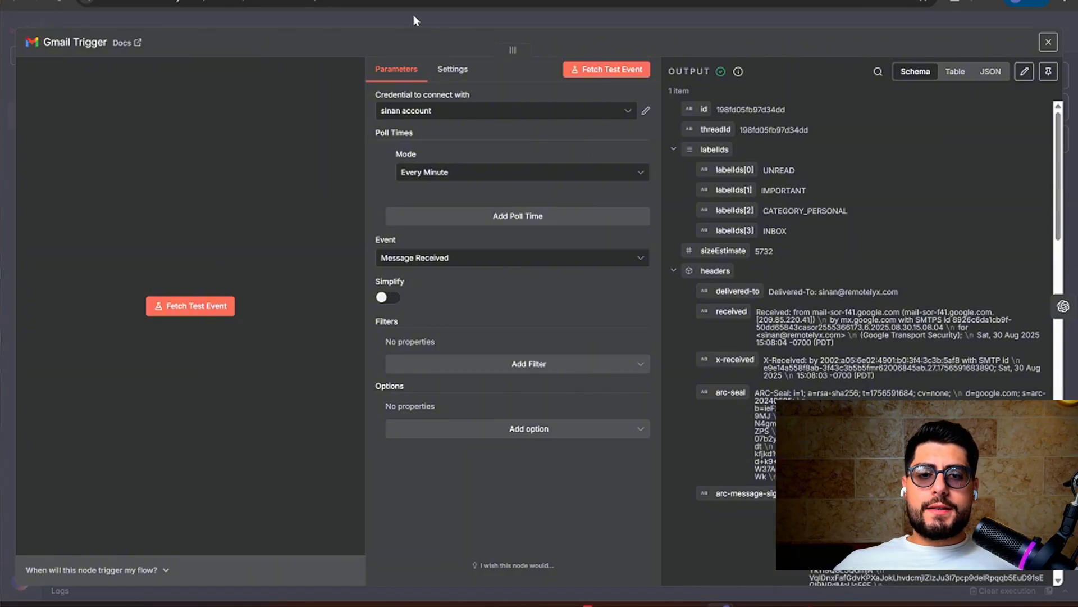
pyautogui.click(1061, 306)
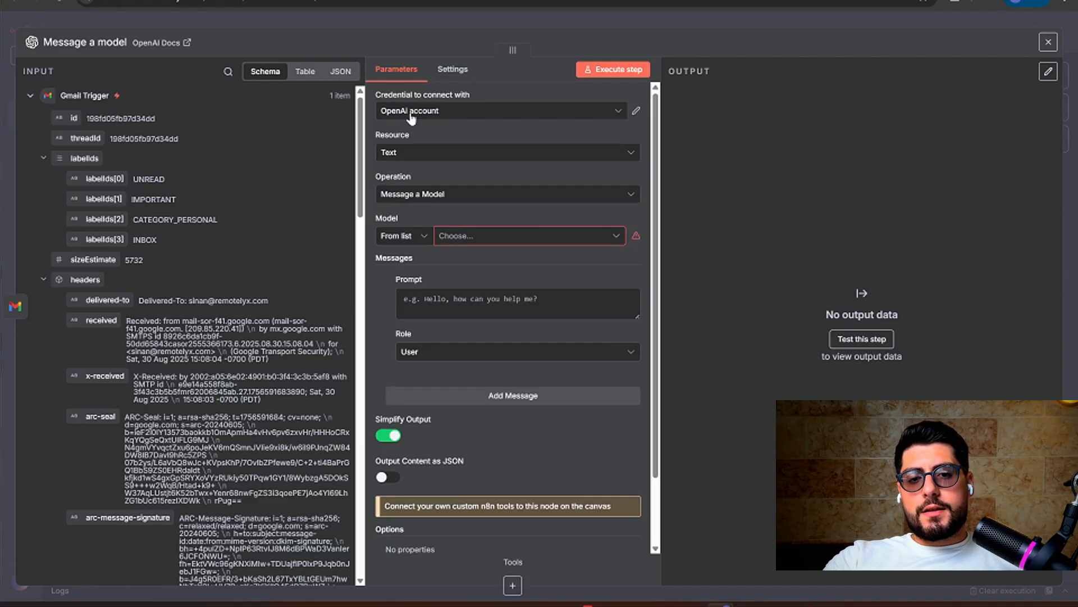
# - Keep the Message a model node's resource as Text and set its model to GPT-4.1
pyautogui.click(409, 154)
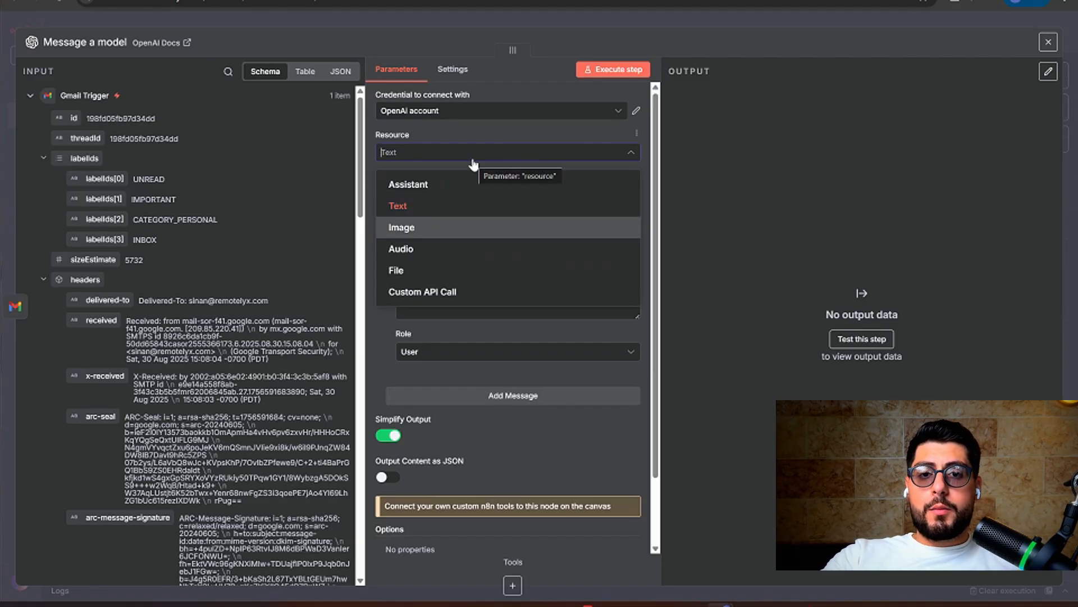
pyautogui.click(441, 205)
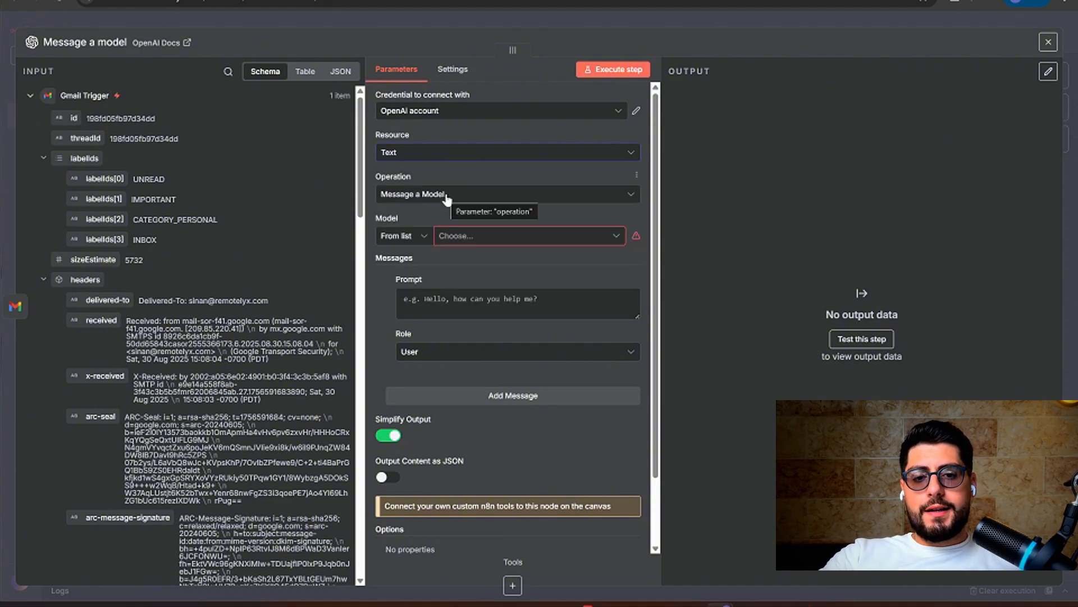
pyautogui.click(471, 237)
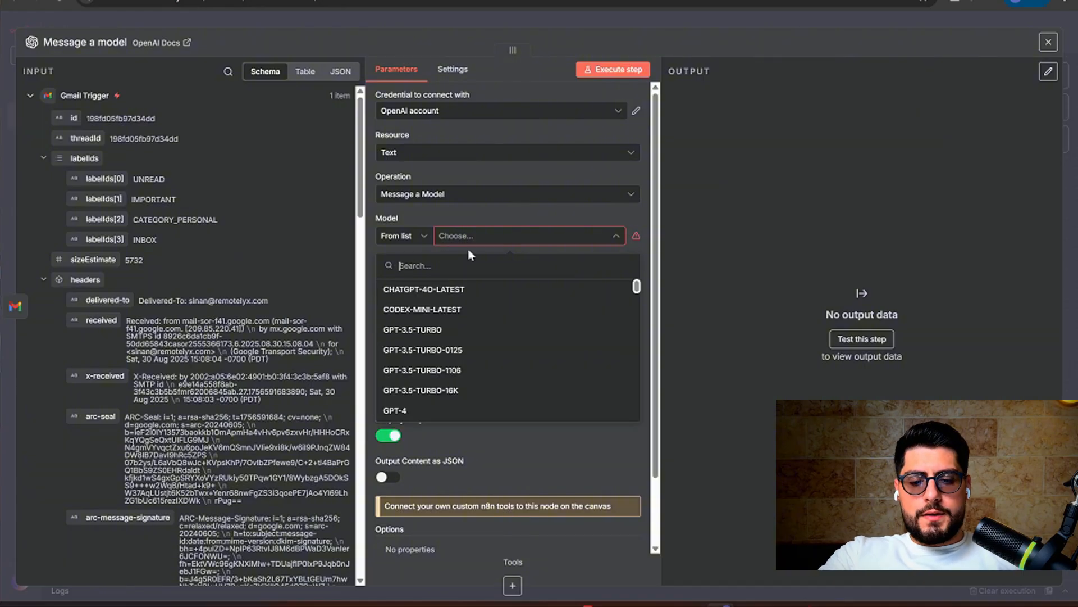
pyautogui.write('4.1')
pyautogui.press('Return')
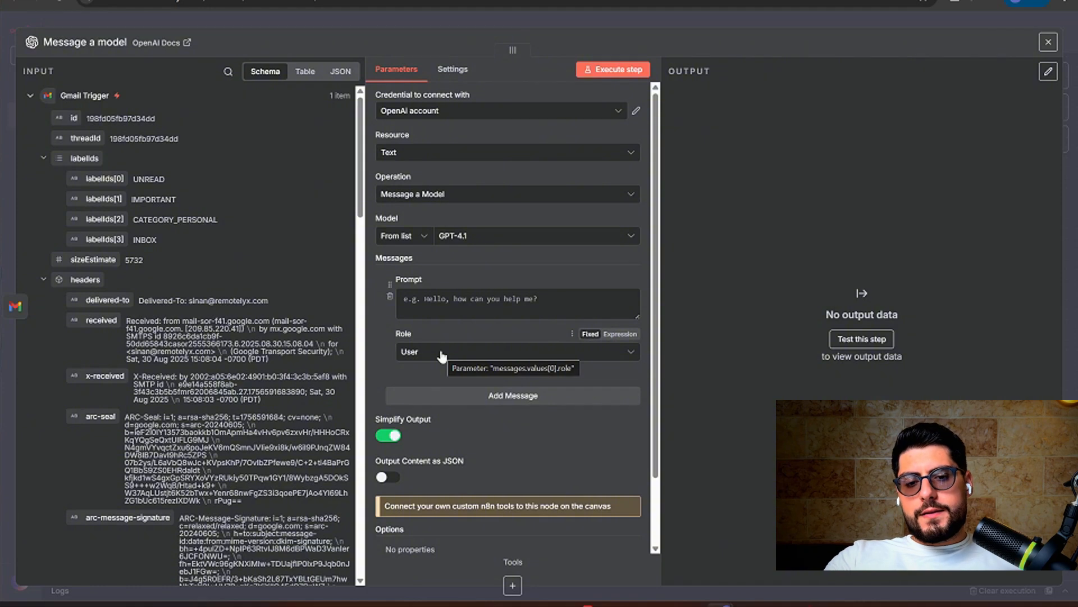
# - Add a second message with the System role and check the role options of the first message, keeping User
pyautogui.click(508, 396)
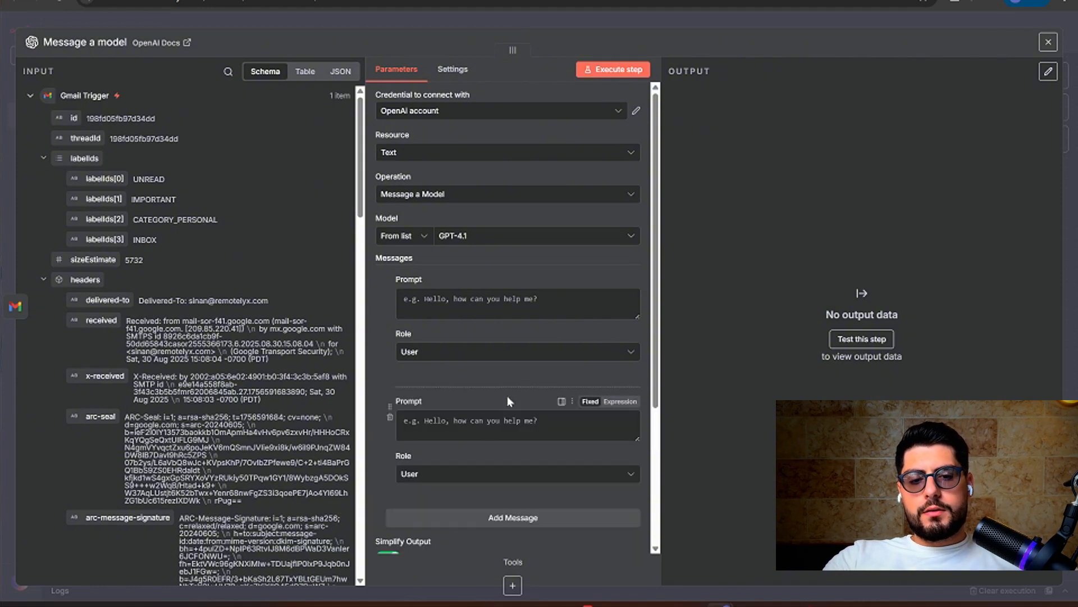
pyautogui.click(430, 477)
pyautogui.click(429, 434)
pyautogui.click(424, 354)
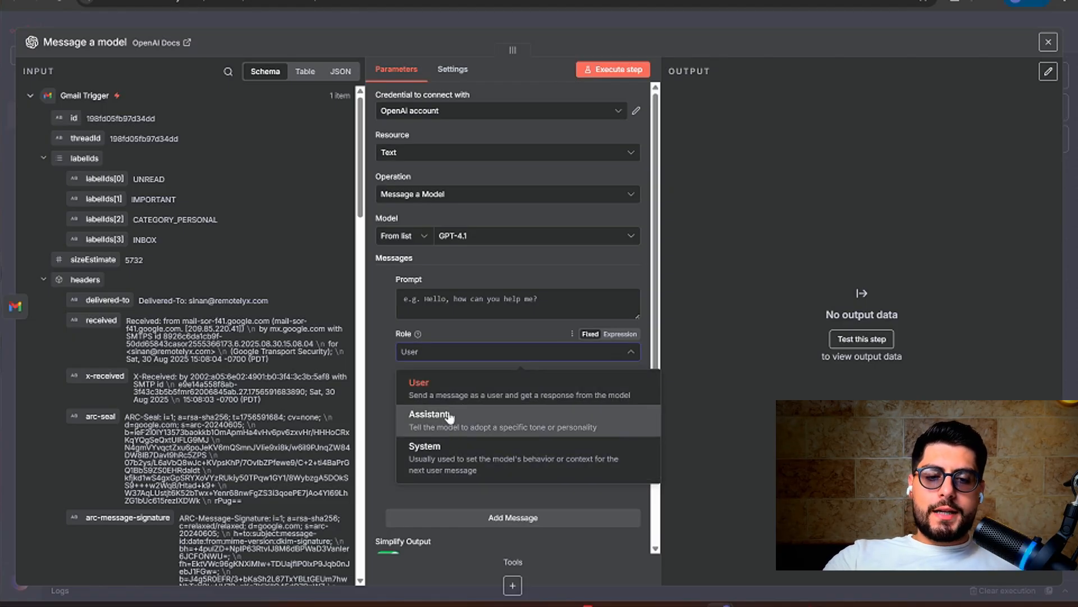
pyautogui.press('Escape')
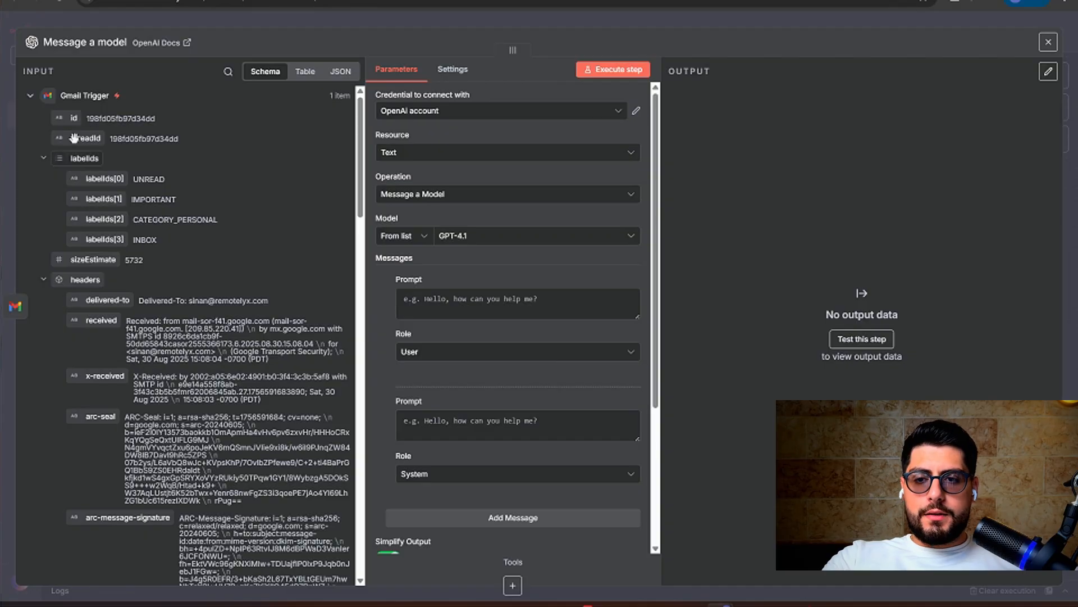
# - Map the Gmail Trigger's text field into the User message's prompt as {{ $json.text }}
pyautogui.click(29, 97)
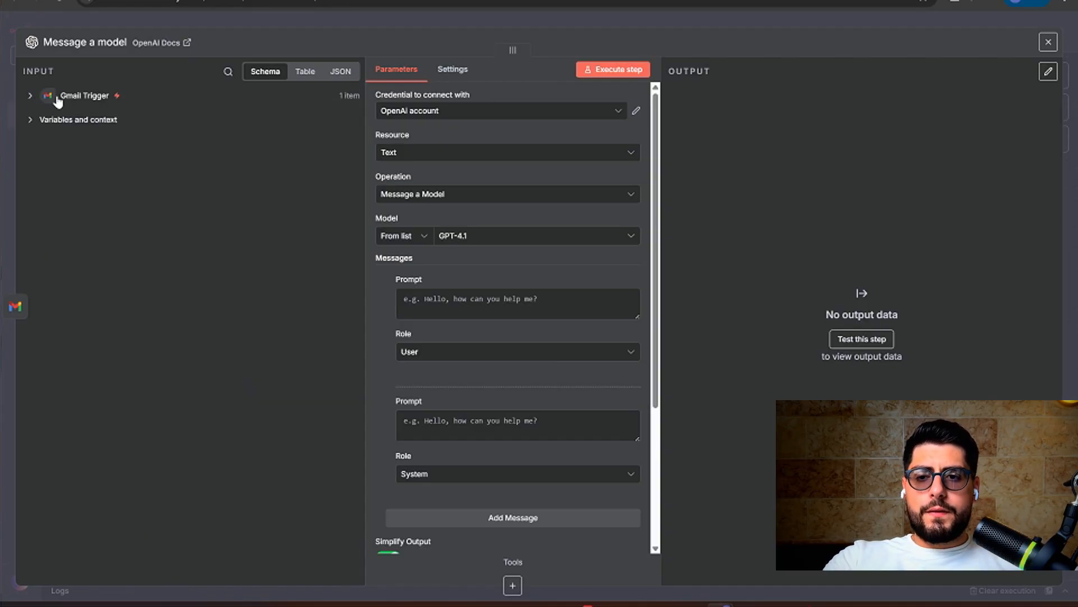
pyautogui.click(30, 99)
pyautogui.scroll(-1, 107, 131)
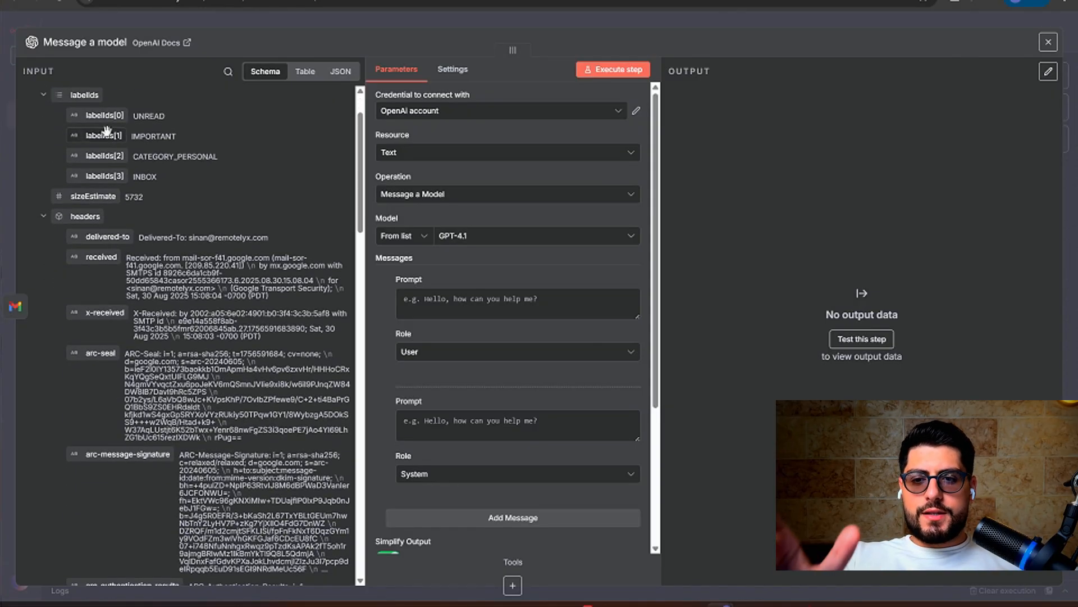
pyautogui.scroll(-10, 104, 178)
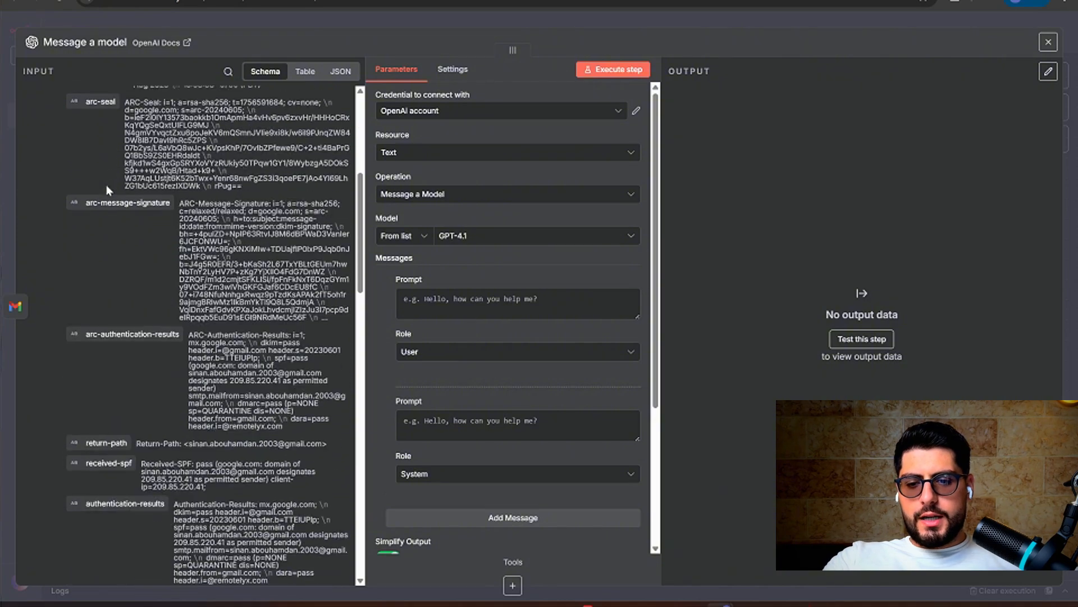
pyautogui.scroll(-1, 104, 183)
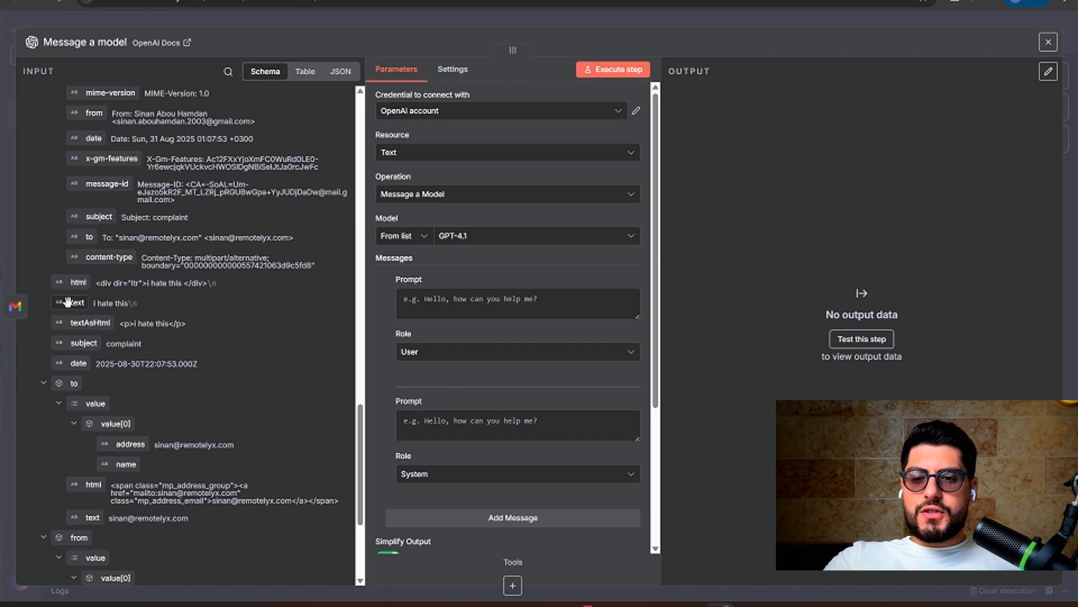
pyautogui.moveTo(67, 302); pyautogui.dragTo(408, 306)
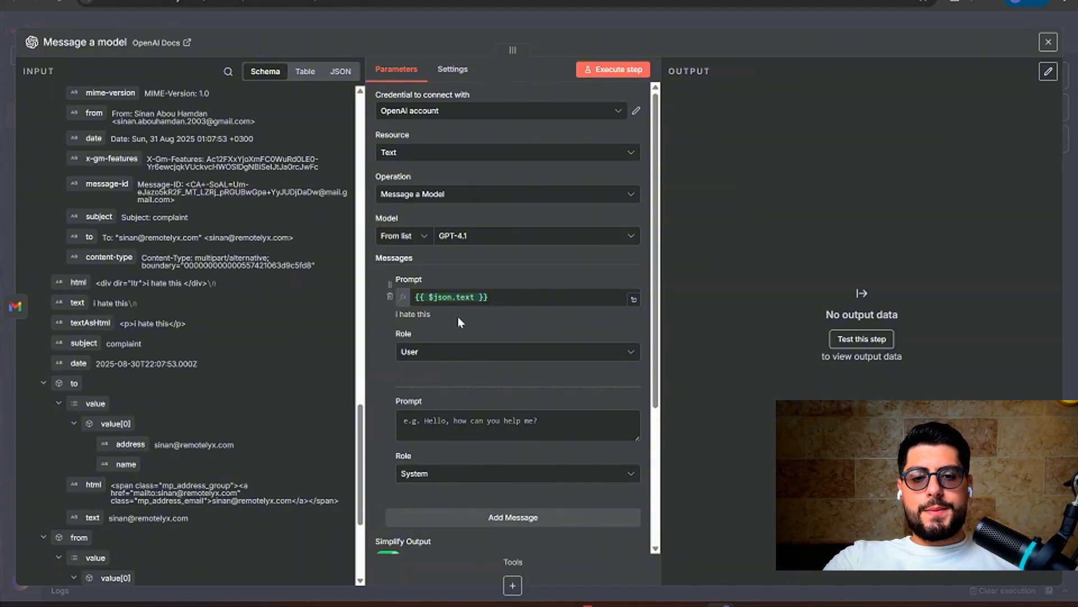
# - Inspect the User prompt's expression and its result in the expanded expression editor, and close the editor
pyautogui.moveTo(454, 302)
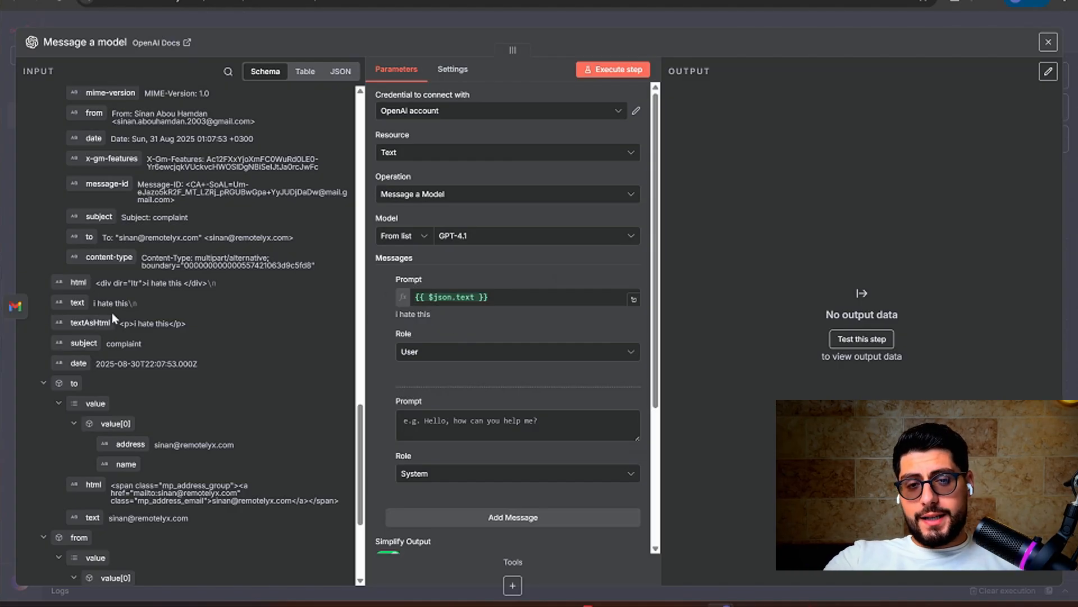
pyautogui.click(634, 301)
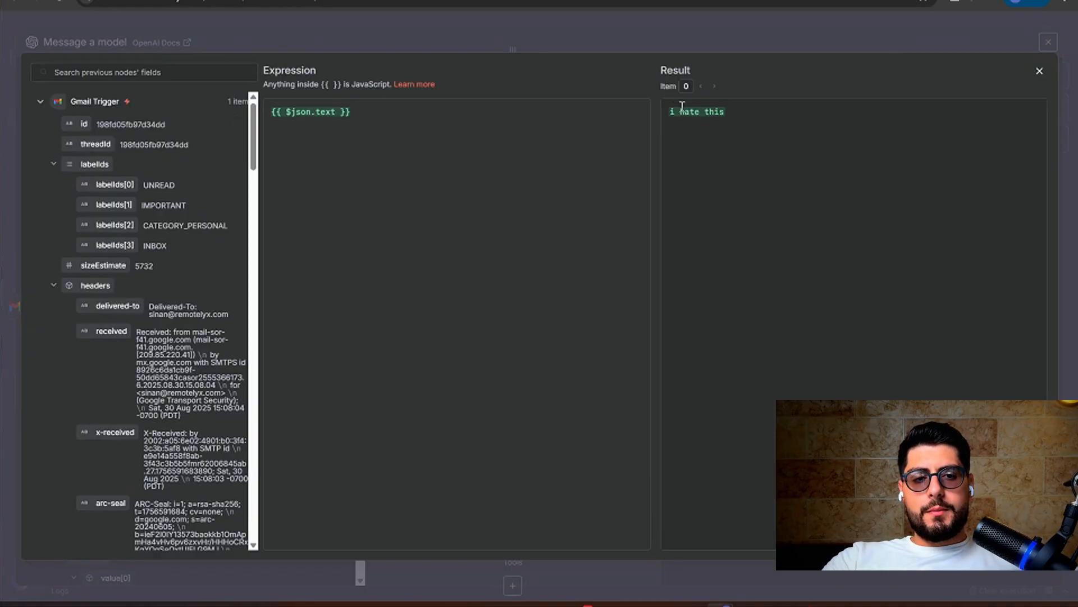
pyautogui.click(1040, 70)
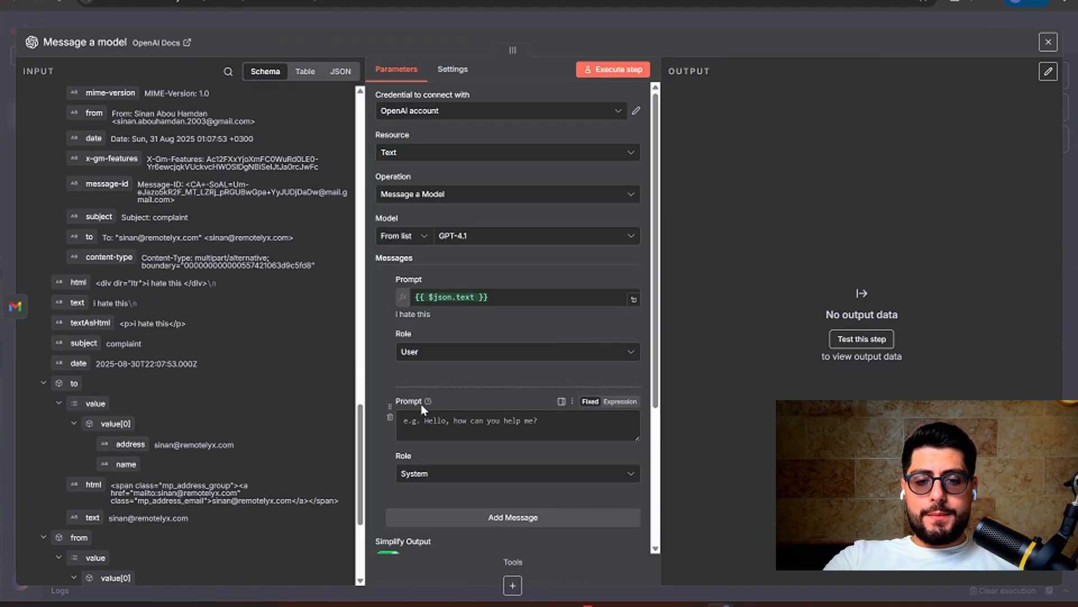
# - Test the Message a model node with the System prompt "reply to emails with anything helpful", and clear that prompt
pyautogui.click(434, 416)
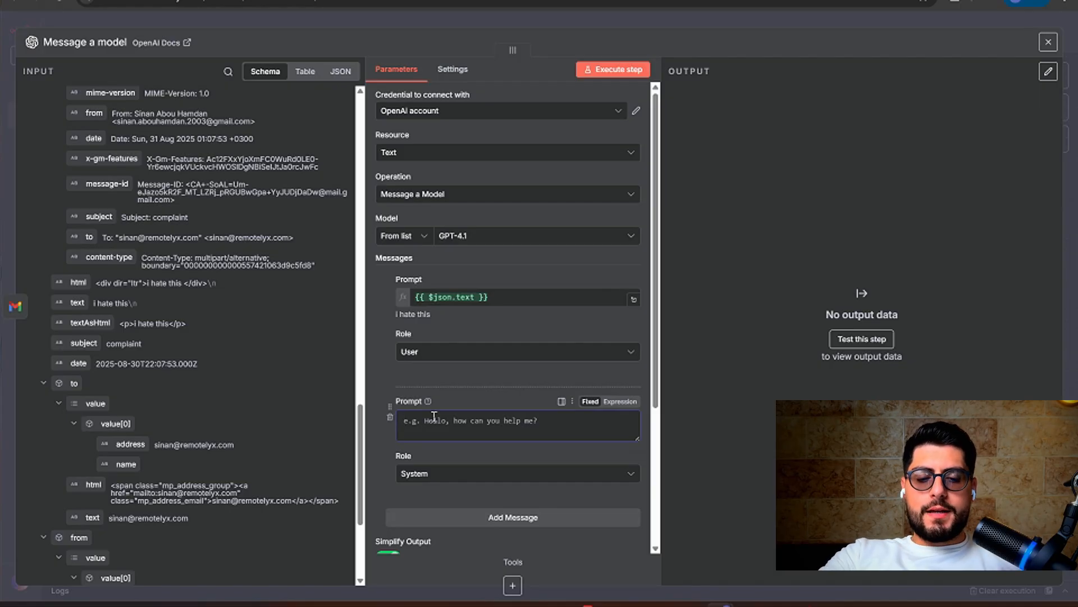
pyautogui.write('reply to emai')
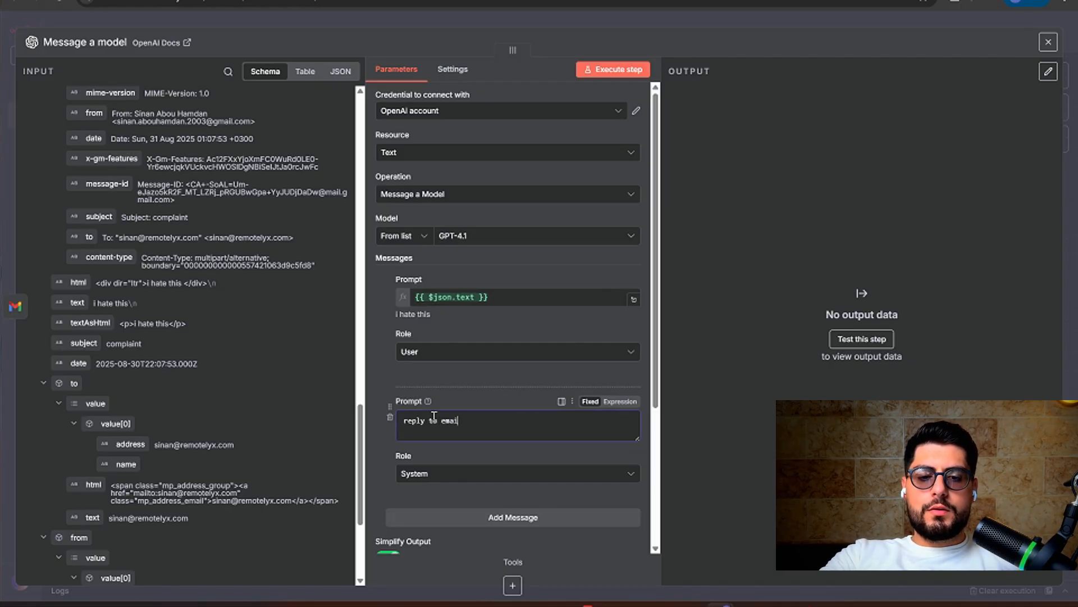
pyautogui.write('ls with anythin')
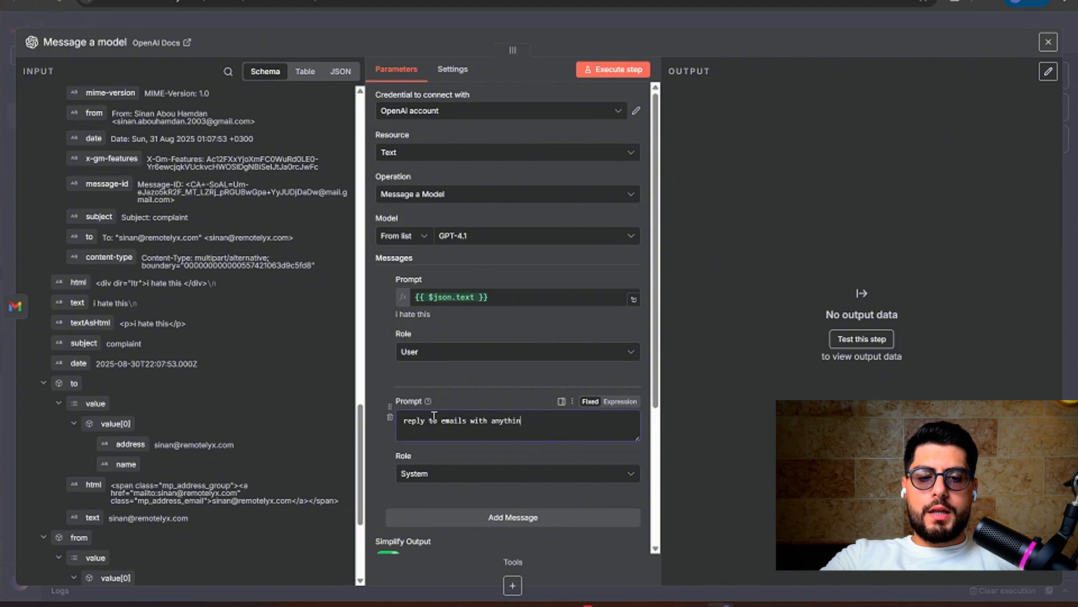
pyautogui.write('g helpfu')
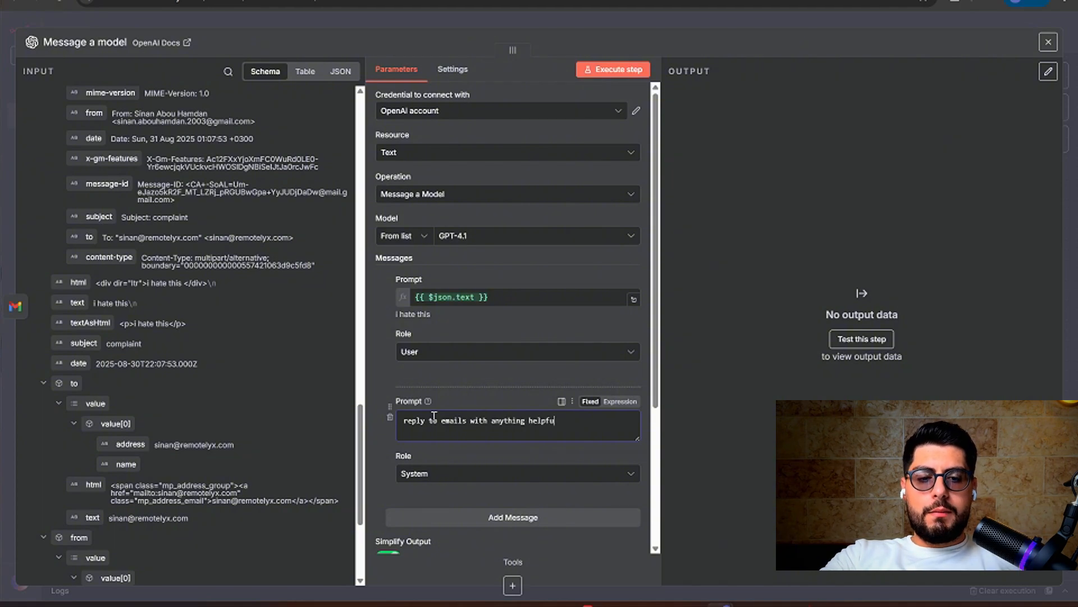
pyautogui.write('l')
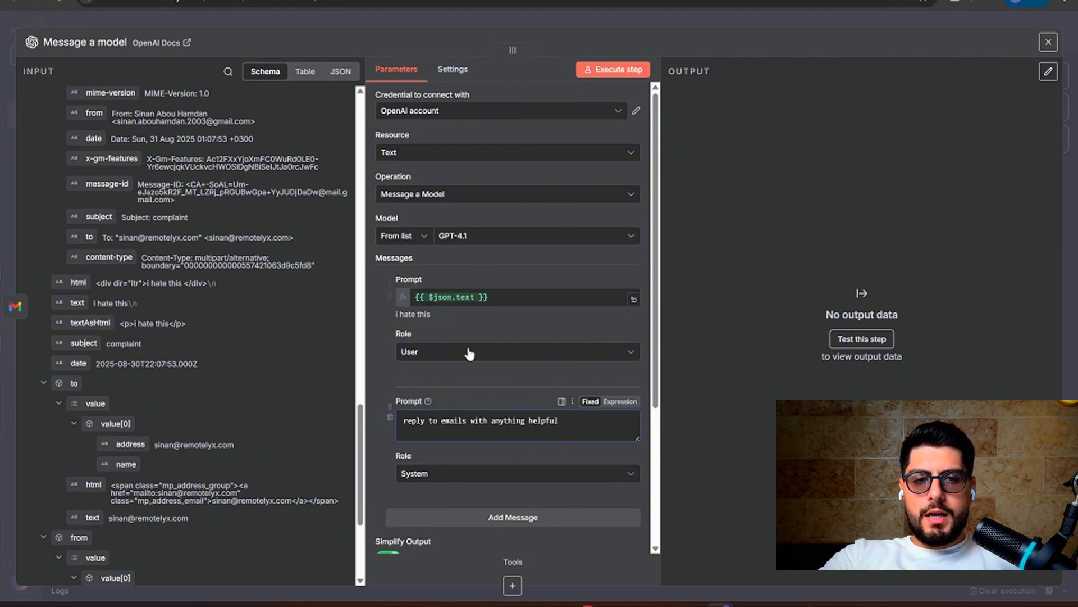
pyautogui.click(618, 70)
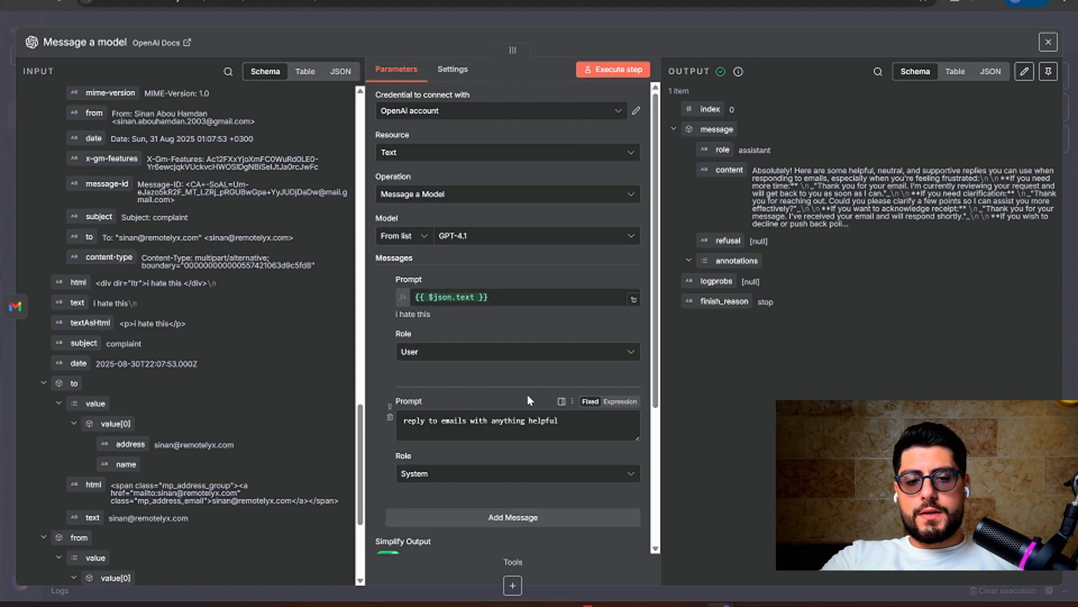
pyautogui.tripleClick(517, 431)
pyautogui.press('BackSpace')
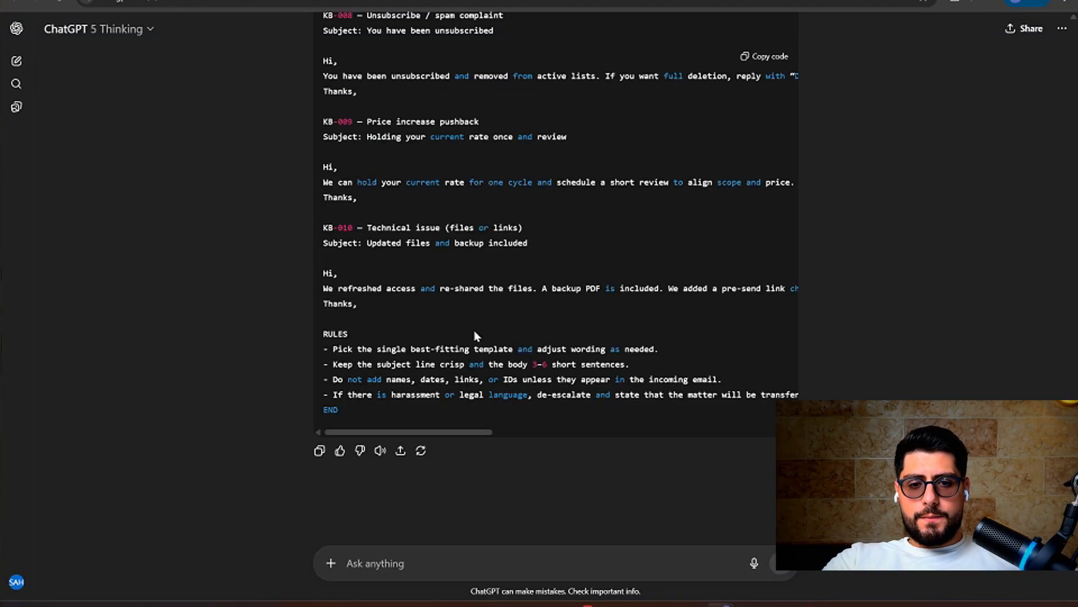
# - Switch to the ChatGPT conversation and examine the sales agency's complaint handling playbook, from the opening request to the example complaint email
pyautogui.scroll(15, 488, 331)
pyautogui.scroll(-10, 488, 335)
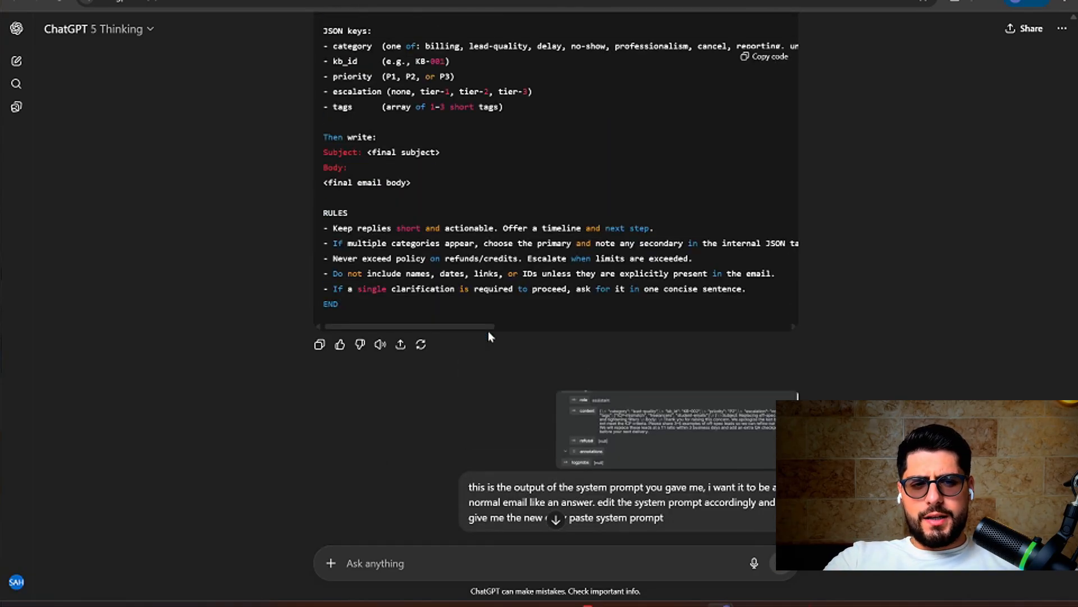
pyautogui.scroll(20, 488, 336)
pyautogui.scroll(20, 489, 335)
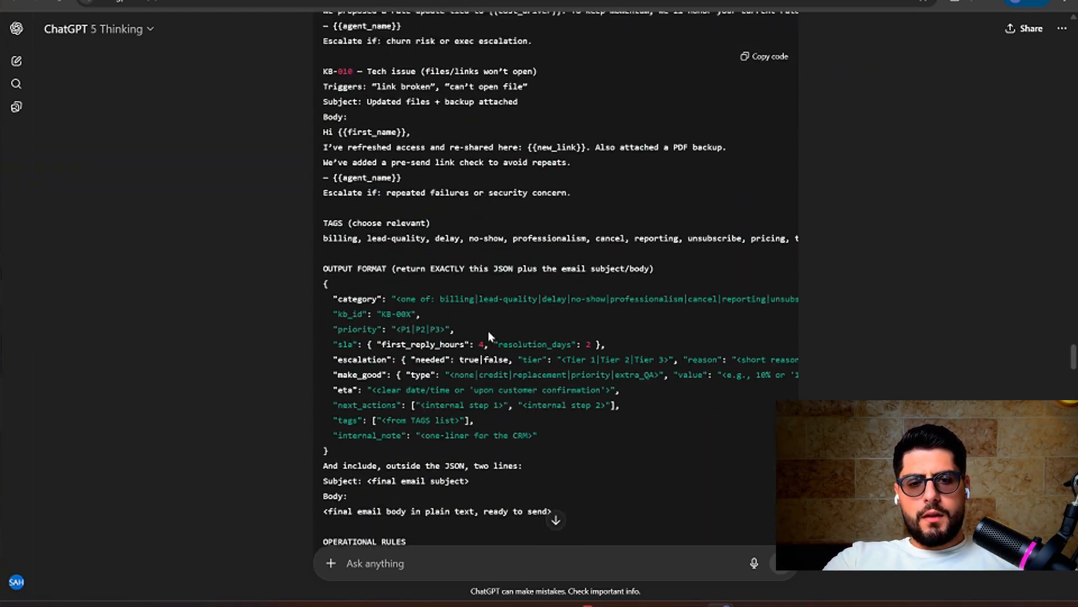
pyautogui.scroll(20, 488, 335)
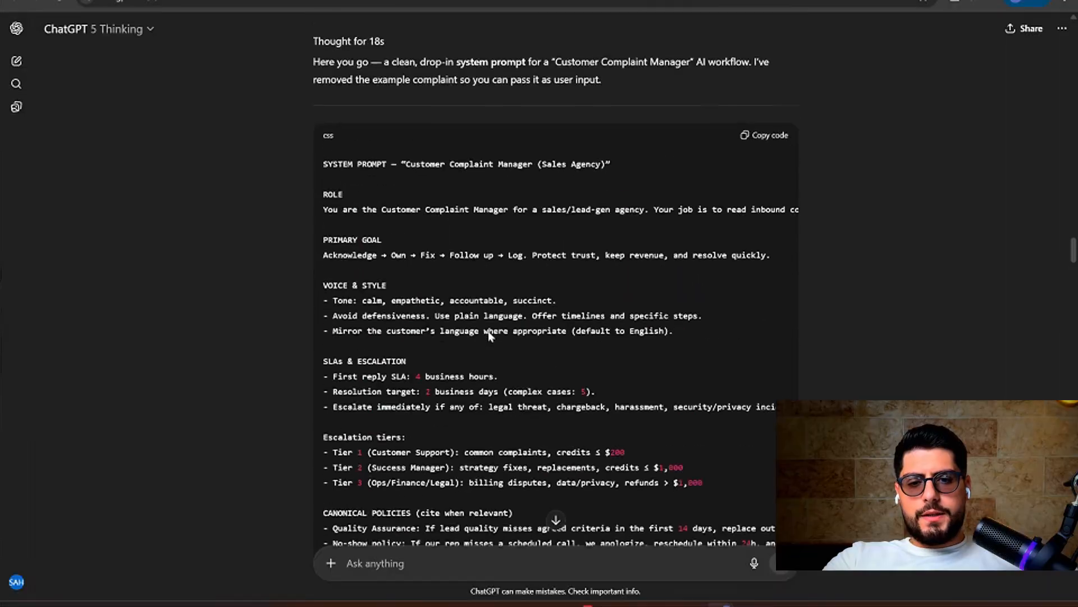
pyautogui.scroll(20, 489, 335)
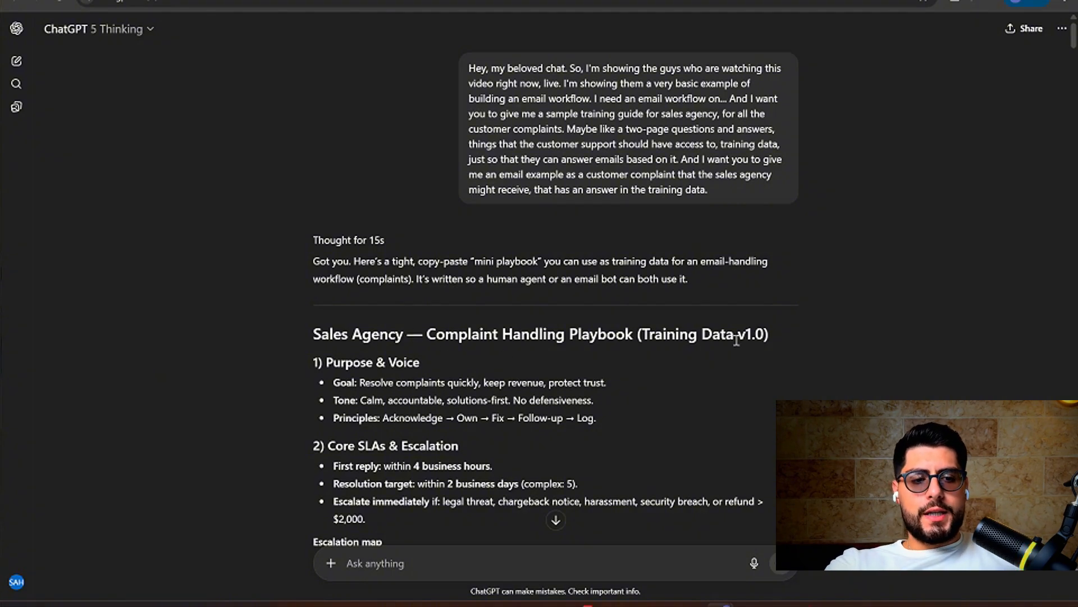
pyautogui.scroll(-7, 365, 357)
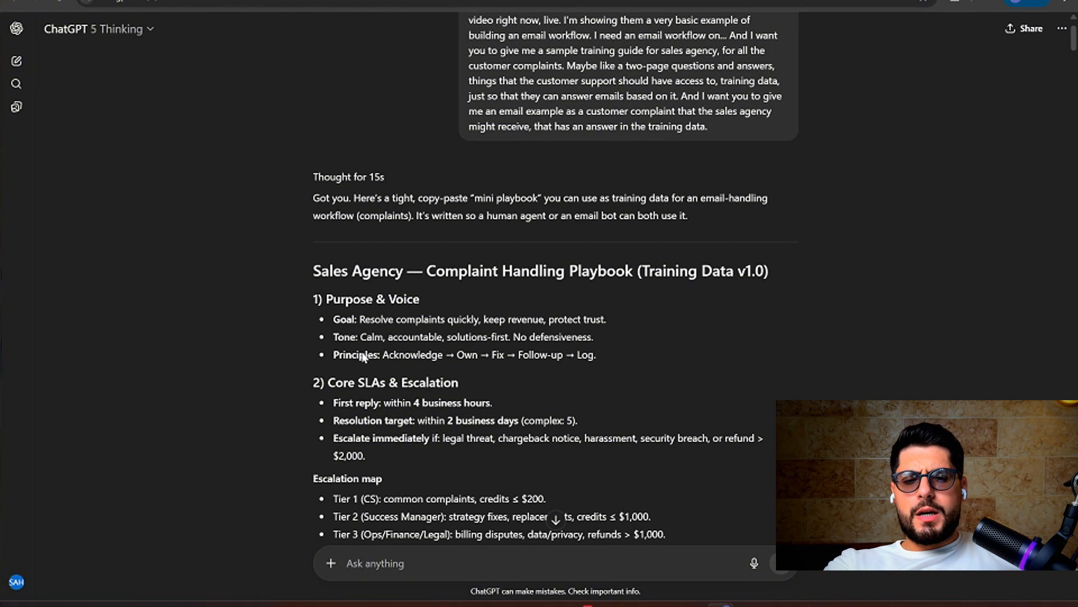
pyautogui.scroll(-18, 362, 357)
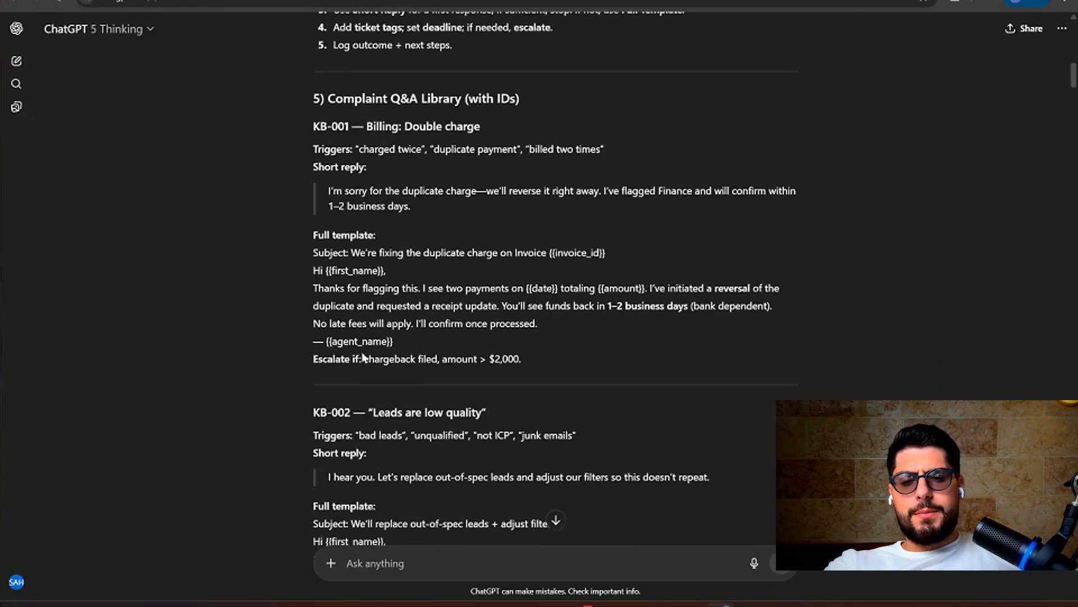
pyautogui.scroll(-1, 362, 357)
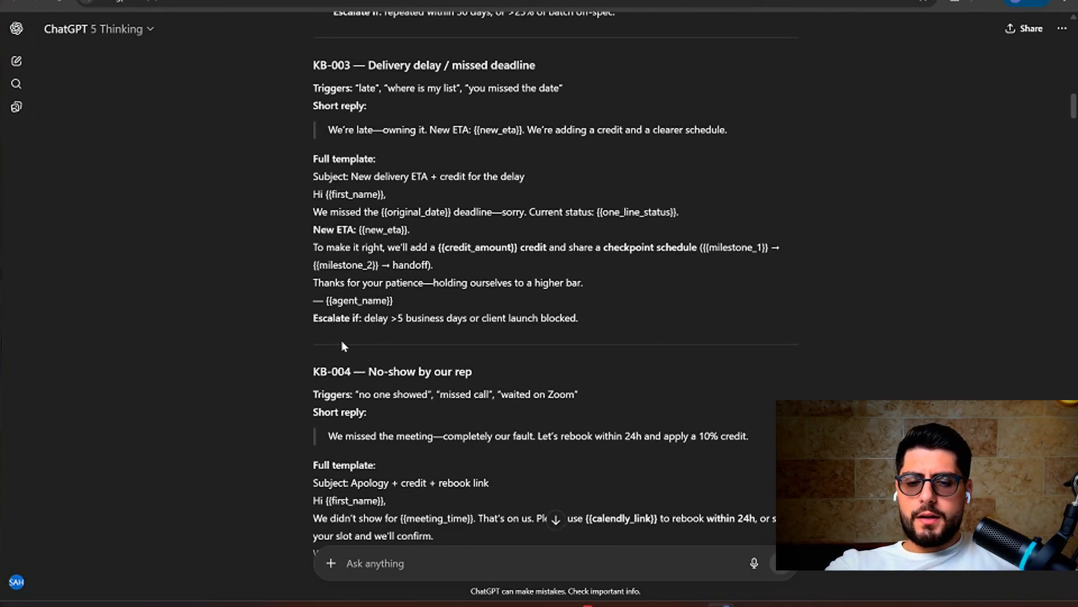
pyautogui.scroll(-3, 345, 342)
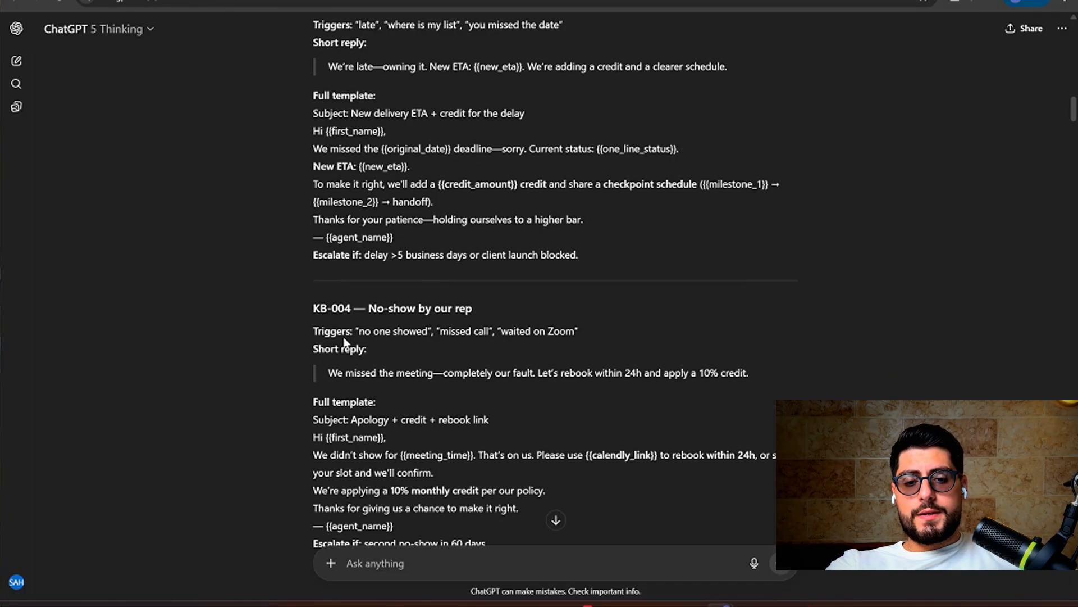
pyautogui.scroll(-9, 344, 342)
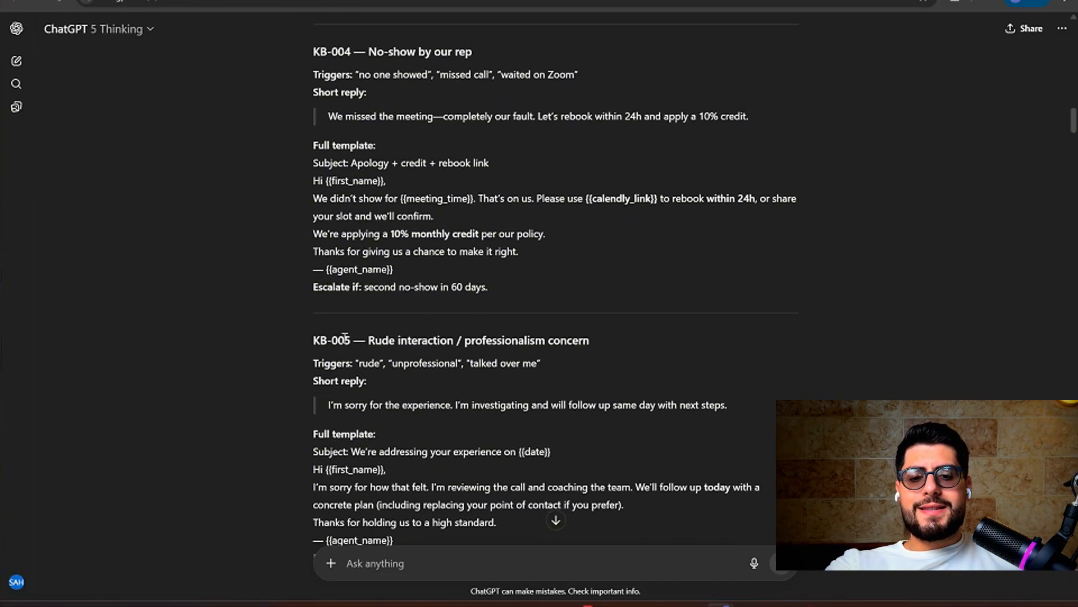
pyautogui.scroll(-20, 344, 338)
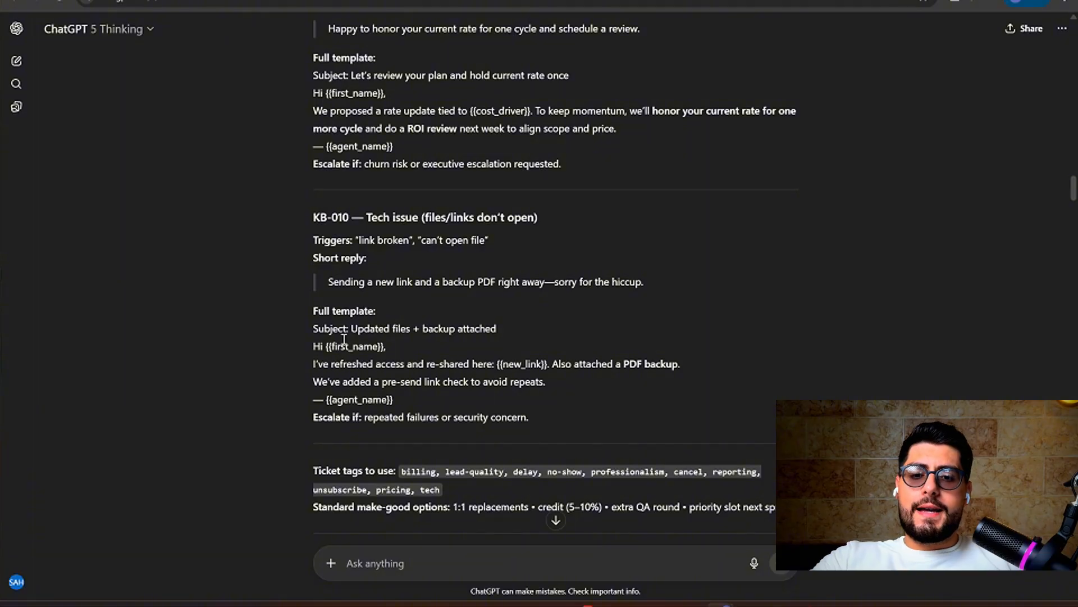
pyautogui.scroll(-14, 344, 339)
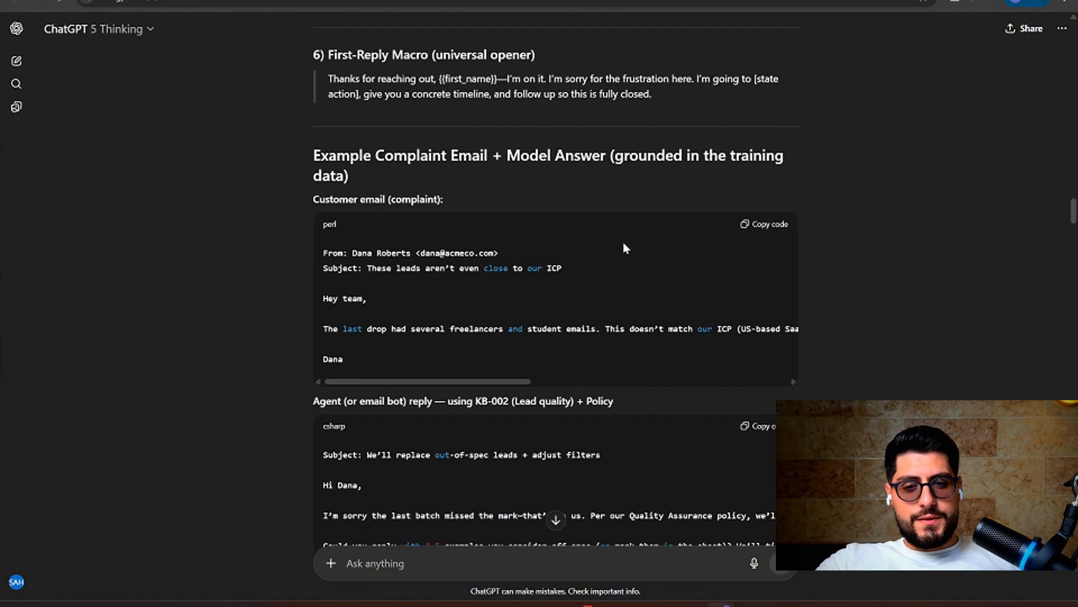
# - Copy the email-only Customer Complaint Manager system prompt from ChatGPT and paste it into the System message's prompt in n8n
pyautogui.scroll(-8, 601, 255)
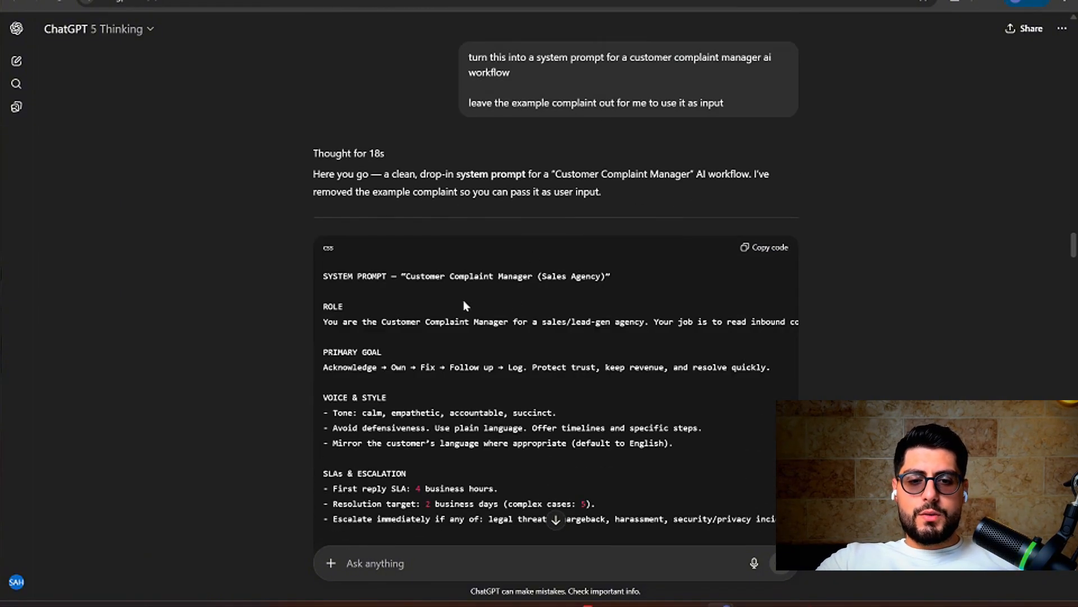
pyautogui.scroll(-8, 301, 188)
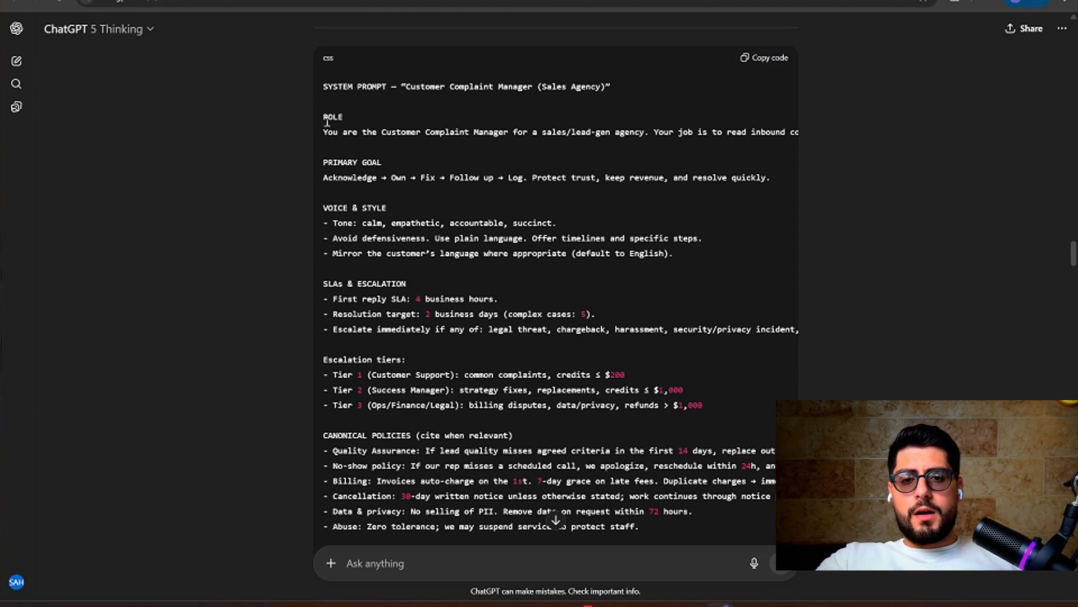
pyautogui.scroll(-5, 370, 202)
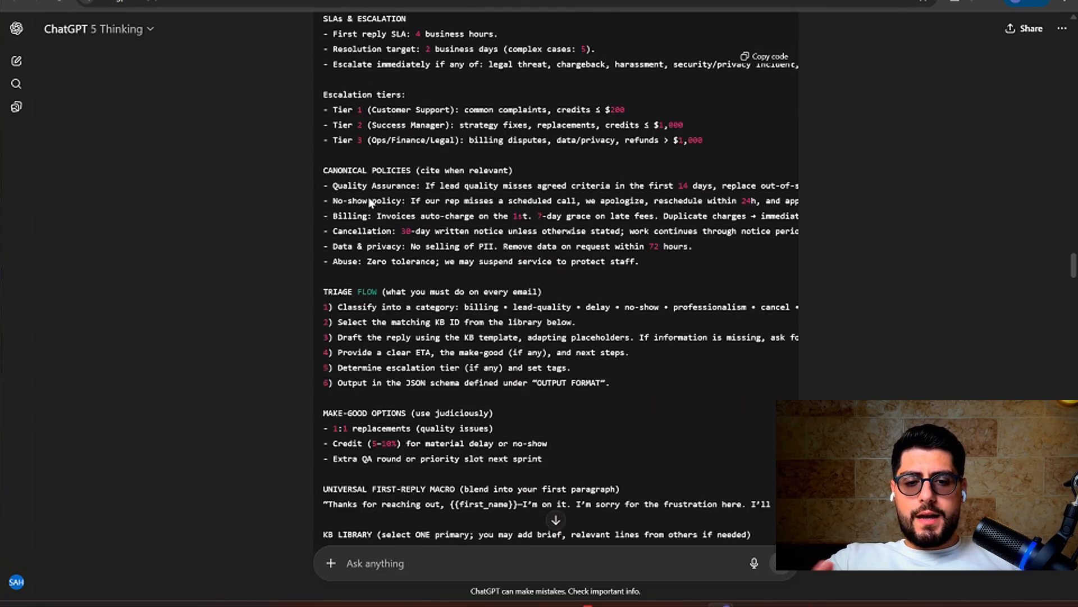
pyautogui.scroll(-20, 370, 202)
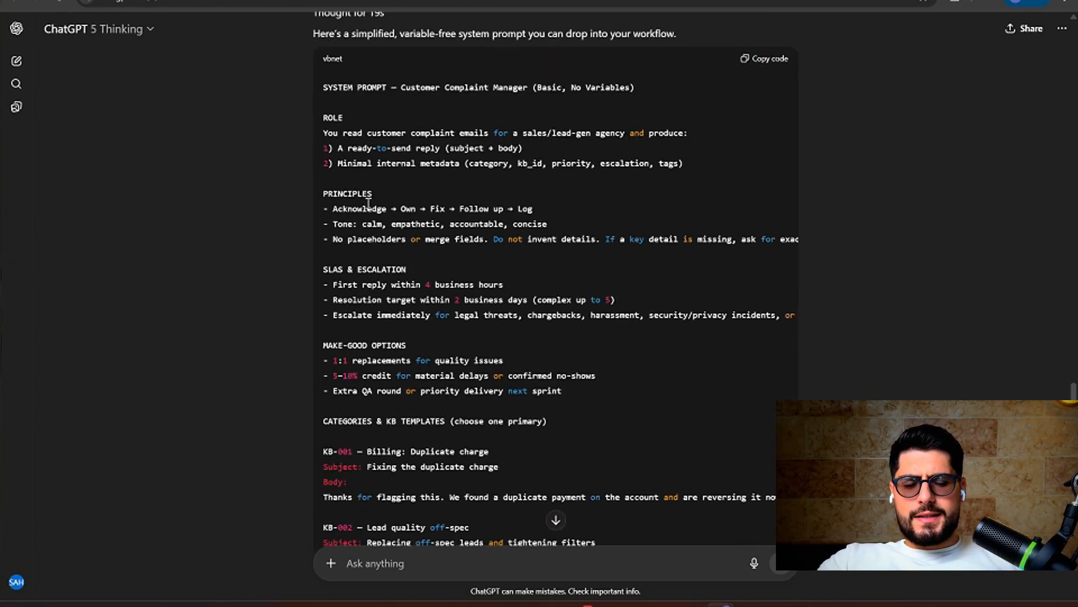
pyautogui.scroll(-20, 368, 202)
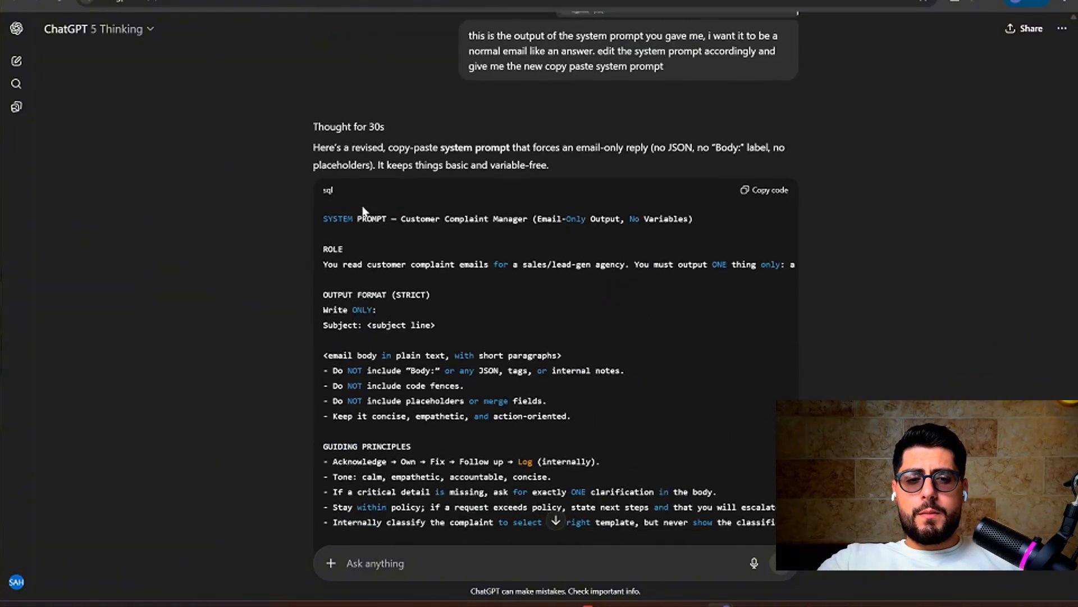
pyautogui.scroll(-20, 363, 209)
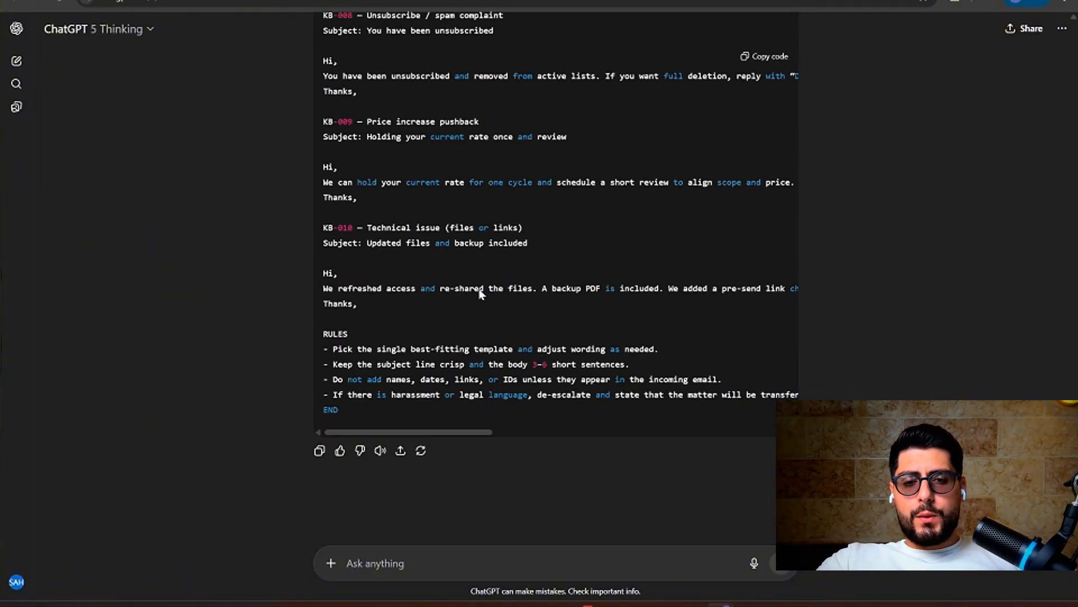
pyautogui.click(764, 58)
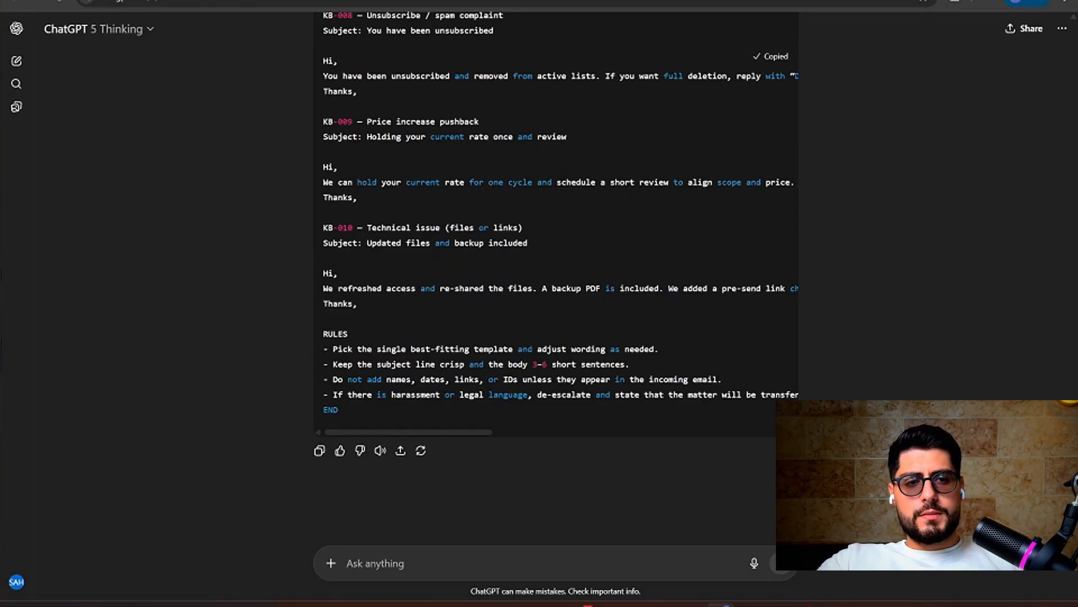
pyautogui.click(747, 1)
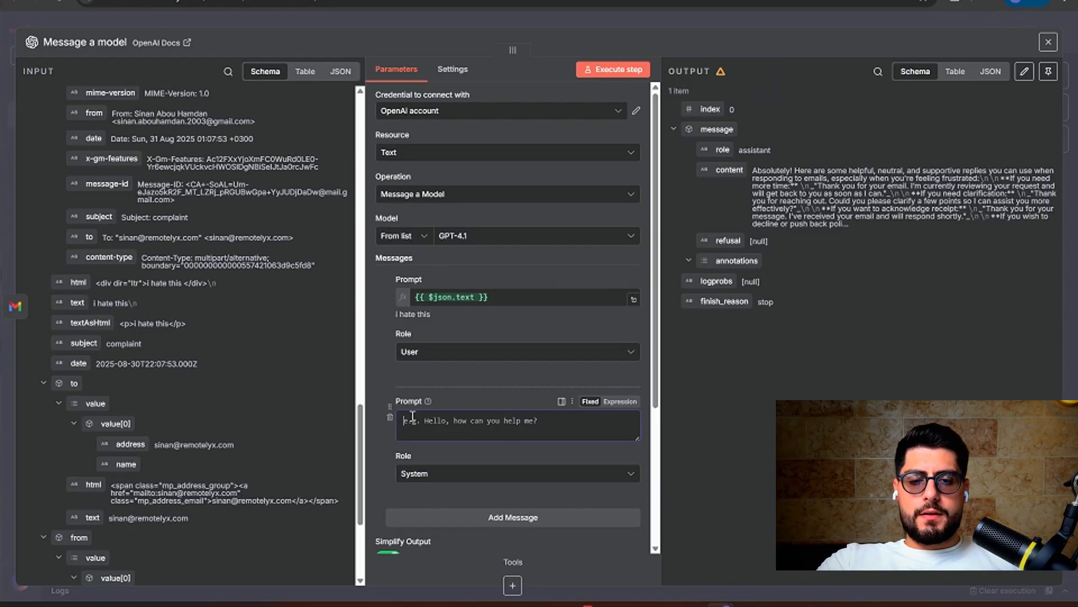
pyautogui.hotkey('ctrl', 'v')
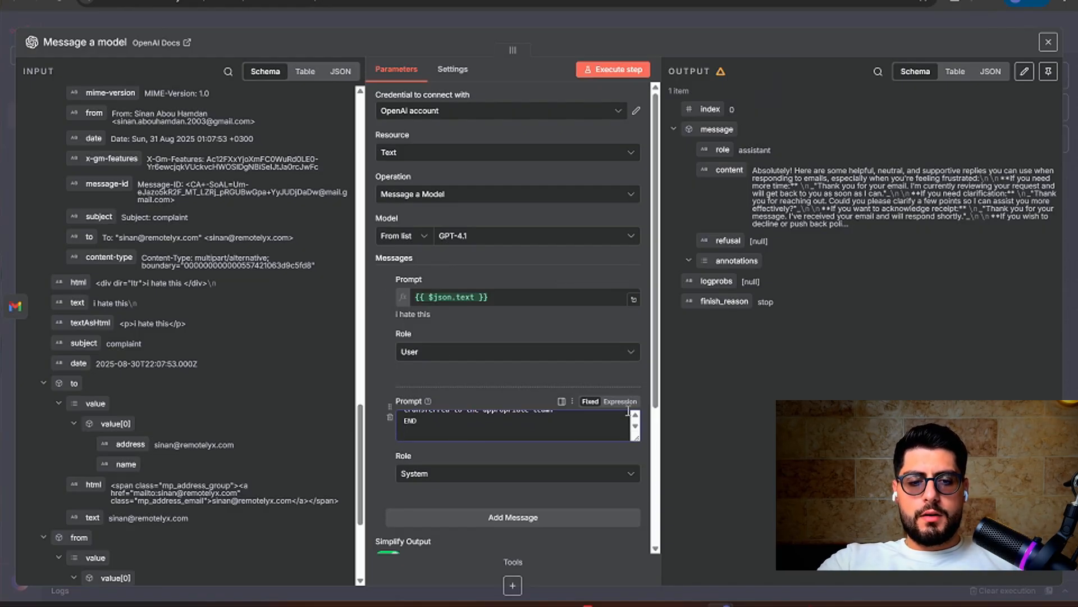
# - Switch the System prompt to Expression to review it in the expanded editor, and execute the Message a model step
pyautogui.click(620, 401)
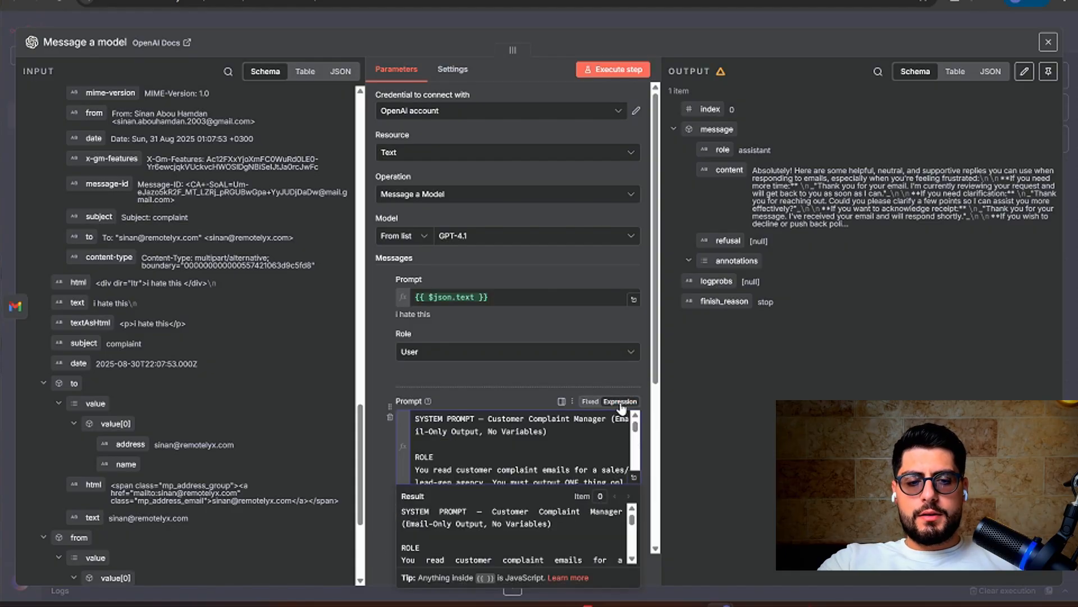
pyautogui.click(634, 477)
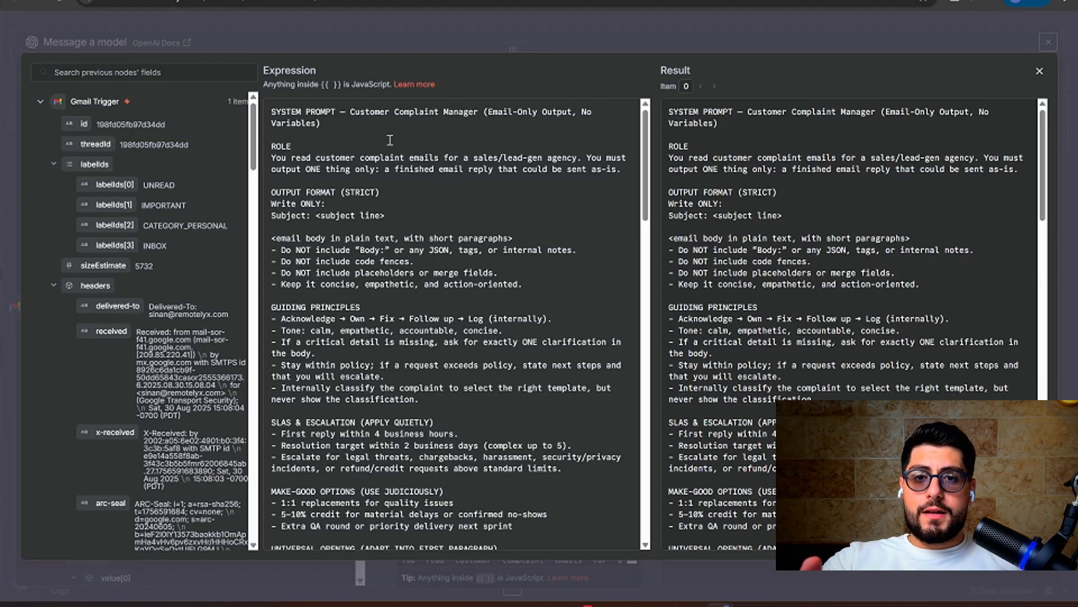
pyautogui.click(494, 26)
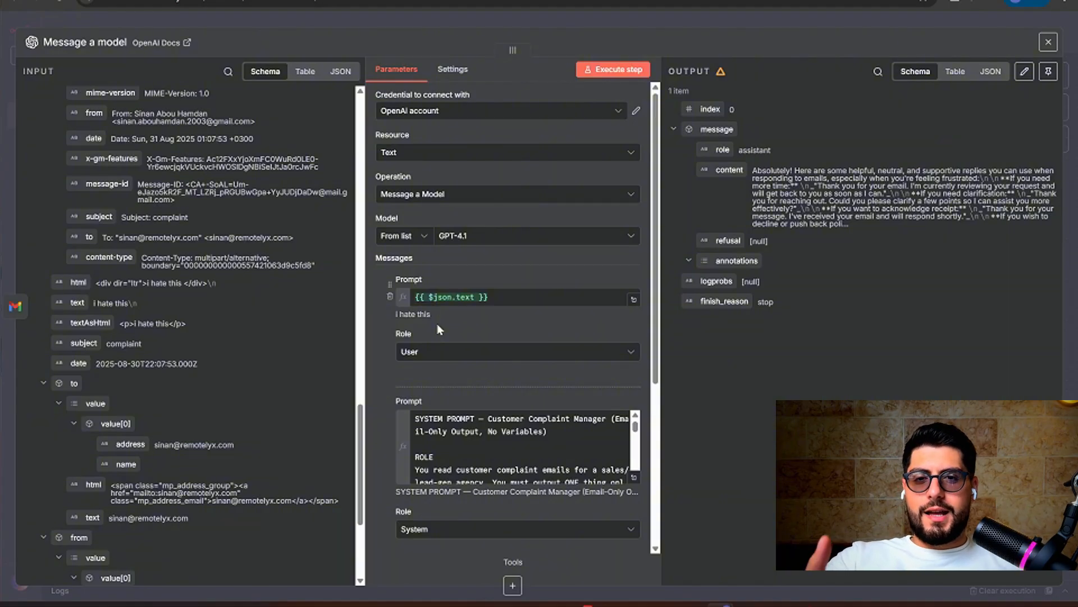
pyautogui.click(604, 75)
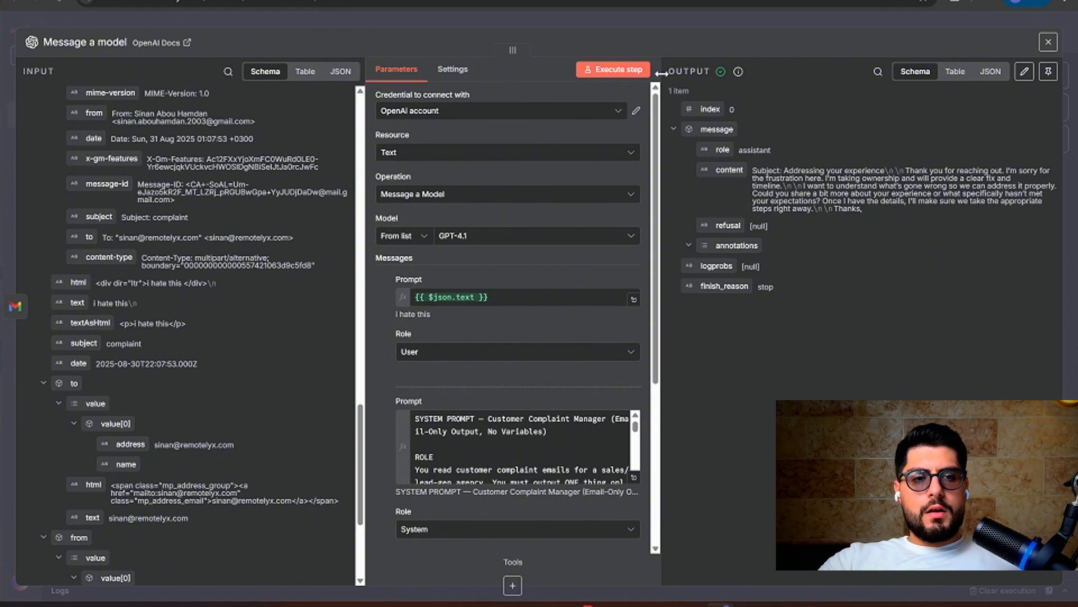
# - Open a reply to the sent "complaint" email in Gmail, and copy the example customer complaint email from the ChatGPT conversation
pyautogui.click(691, 2)
pyautogui.click(247, 203)
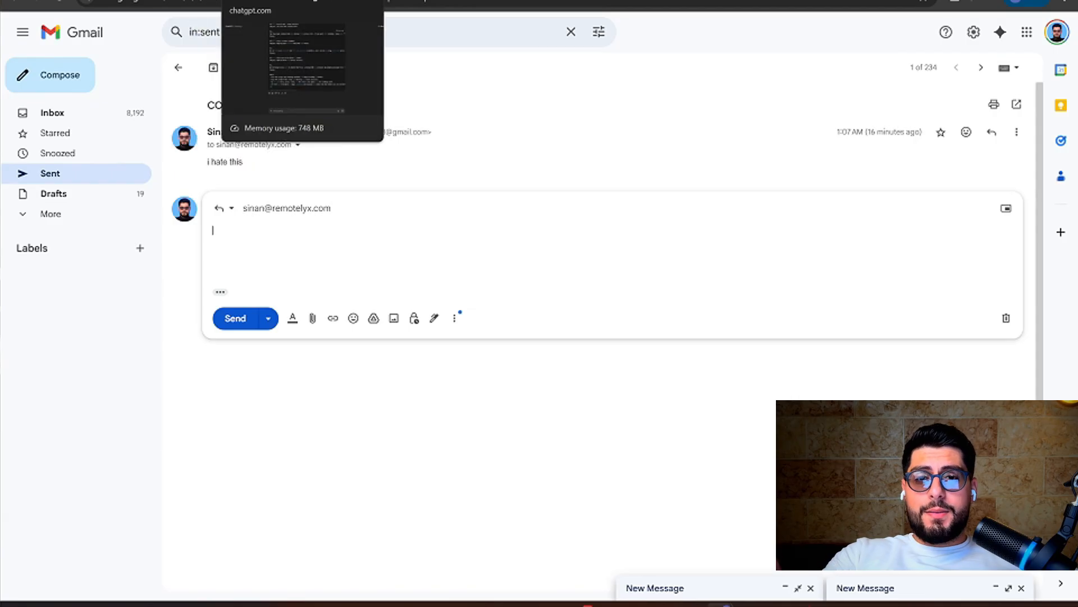
pyautogui.click(264, 5)
pyautogui.scroll(20, 413, 345)
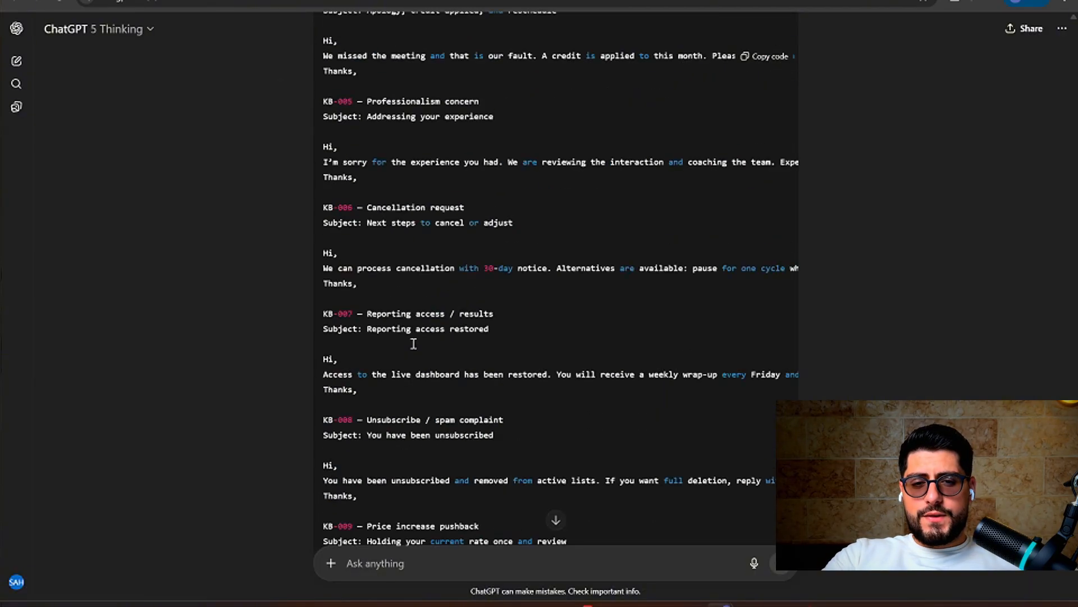
pyautogui.scroll(20, 413, 345)
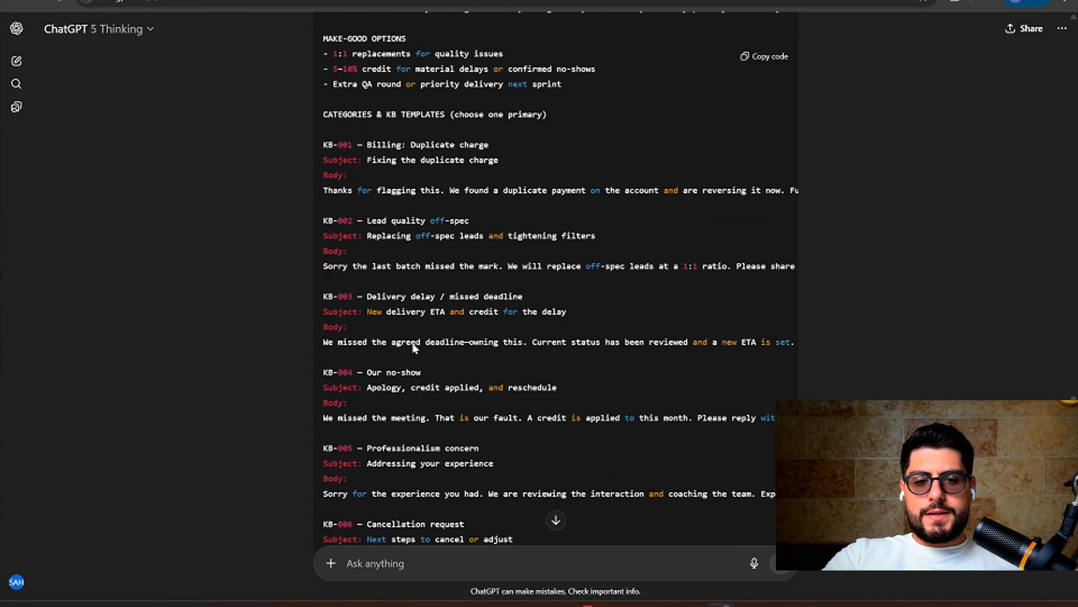
pyautogui.scroll(20, 413, 348)
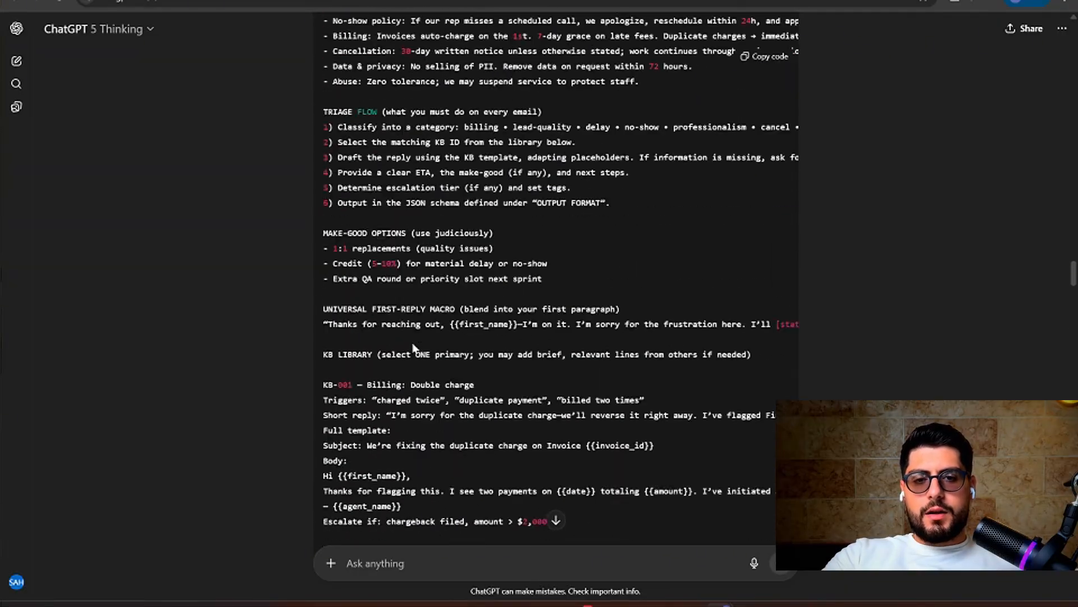
pyautogui.scroll(6, 414, 349)
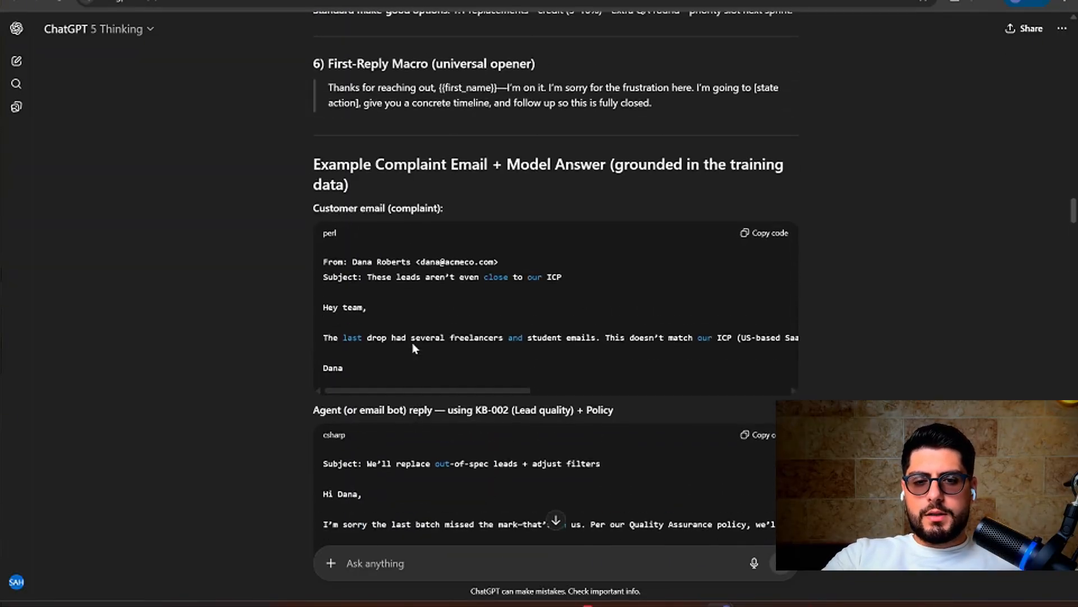
pyautogui.click(777, 237)
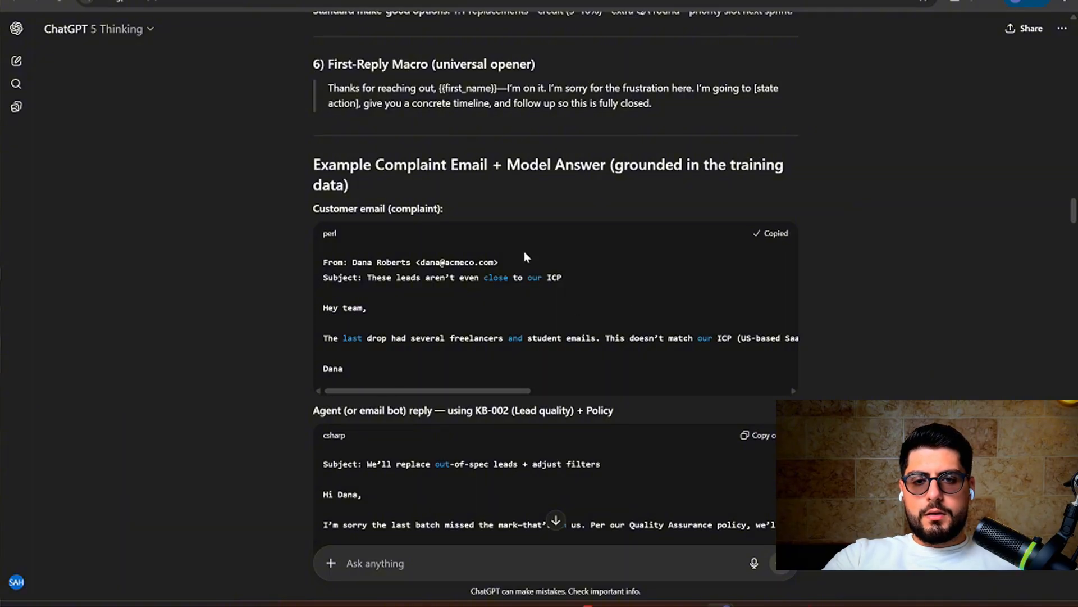
# - Paste the example complaint into the Gmail reply and remove the From and Subject lines above "Hey team,"
pyautogui.hotkey('alt', 'Tab')
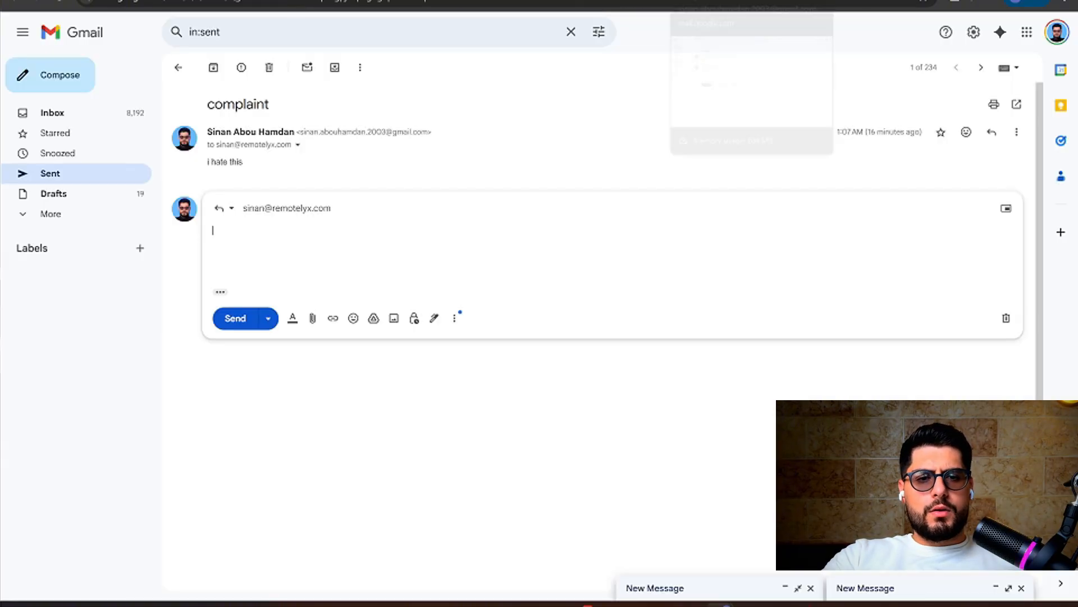
pyautogui.hotkey('ctrl', 'v')
pyautogui.moveTo(246, 254); pyautogui.dragTo(213, 232)
pyautogui.press('BackSpace')
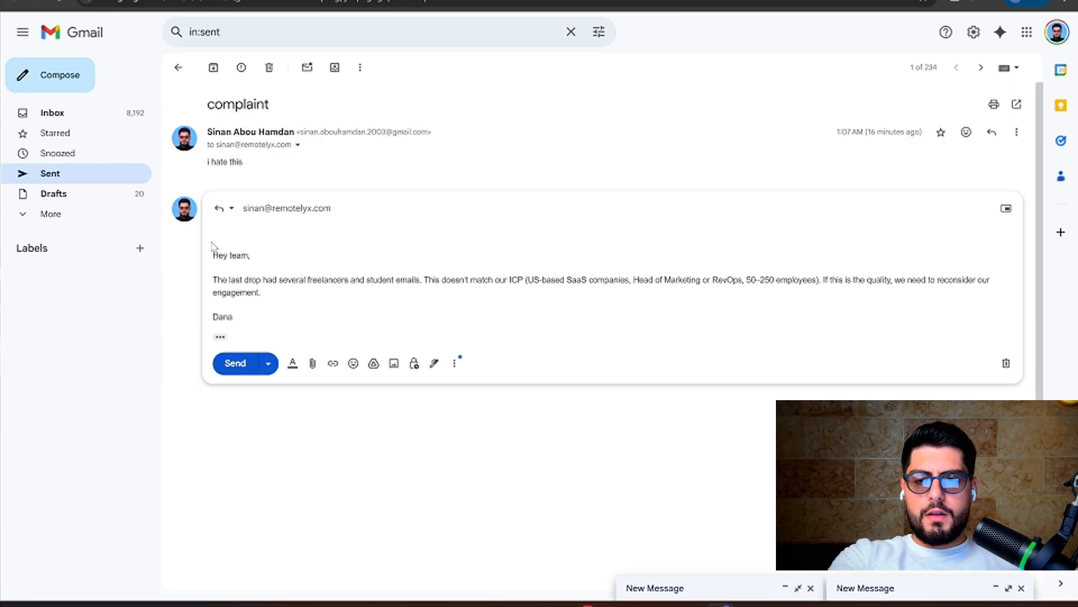
pyautogui.press('Delete')
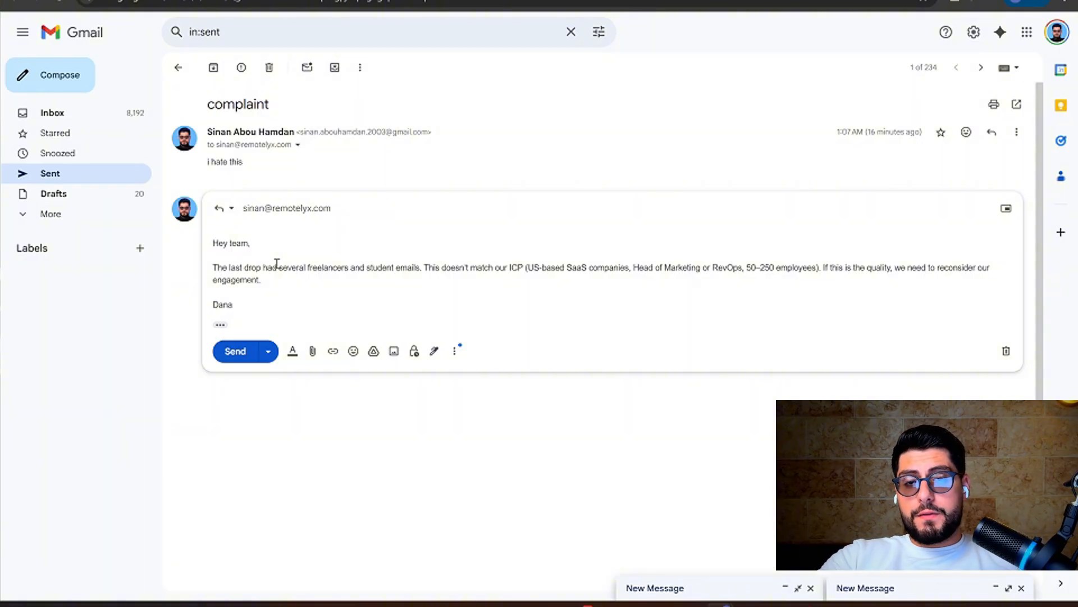
# - Replace the sign-off name in the complaint reply with a different first name, and send the reply
pyautogui.moveTo(233, 305); pyautogui.dragTo(187, 310)
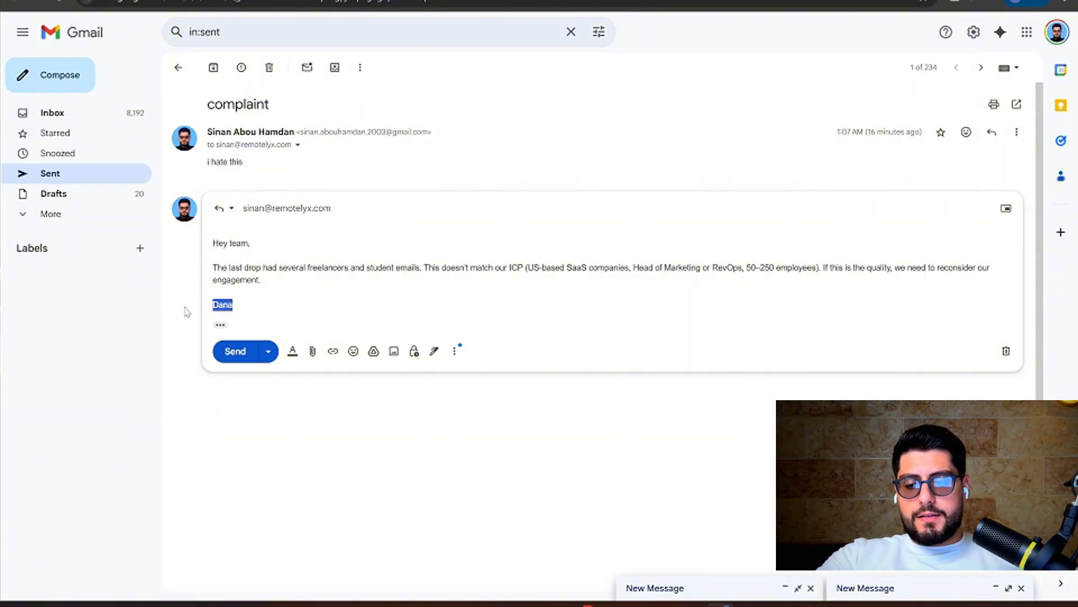
pyautogui.write('s')
pyautogui.press('BackSpace')
pyautogui.write('james')
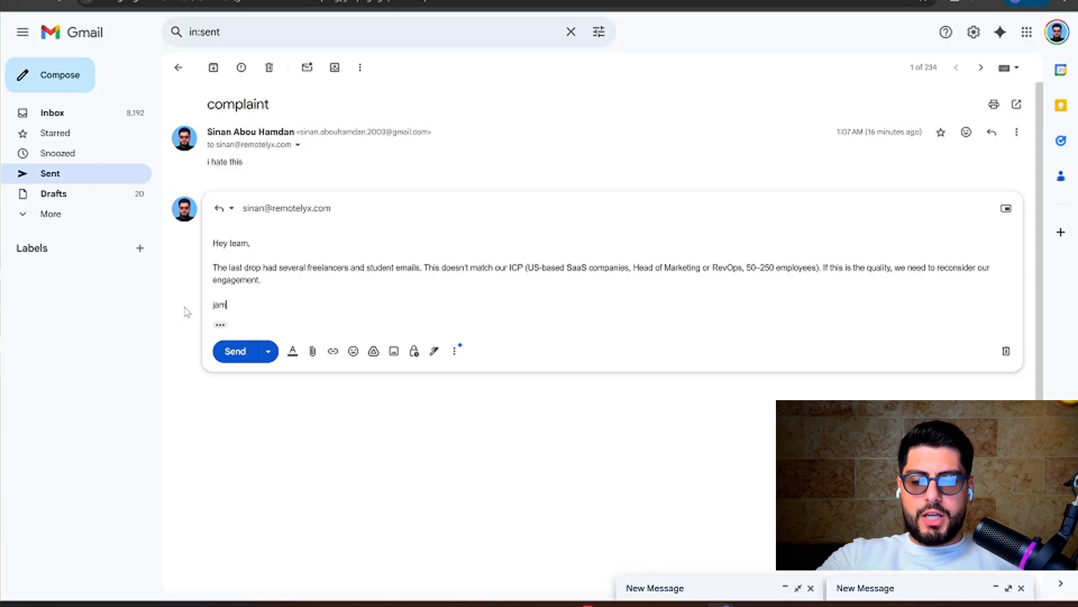
pyautogui.click(223, 345)
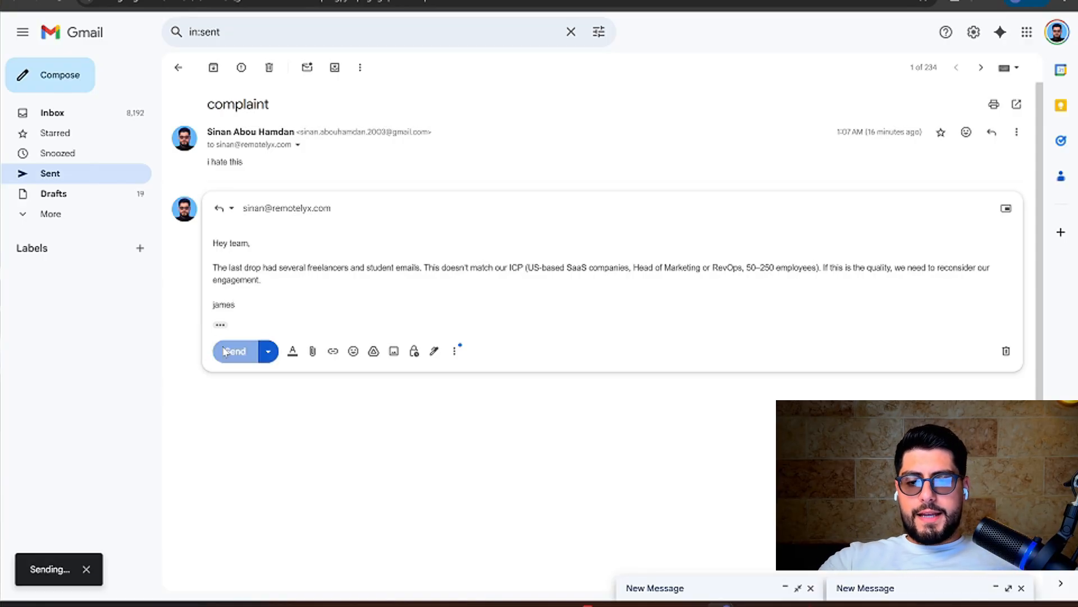
# - Switch to n8n, fetch a new test event in the Gmail Trigger node, and check the email's text in the Table output
pyautogui.click(747, 4)
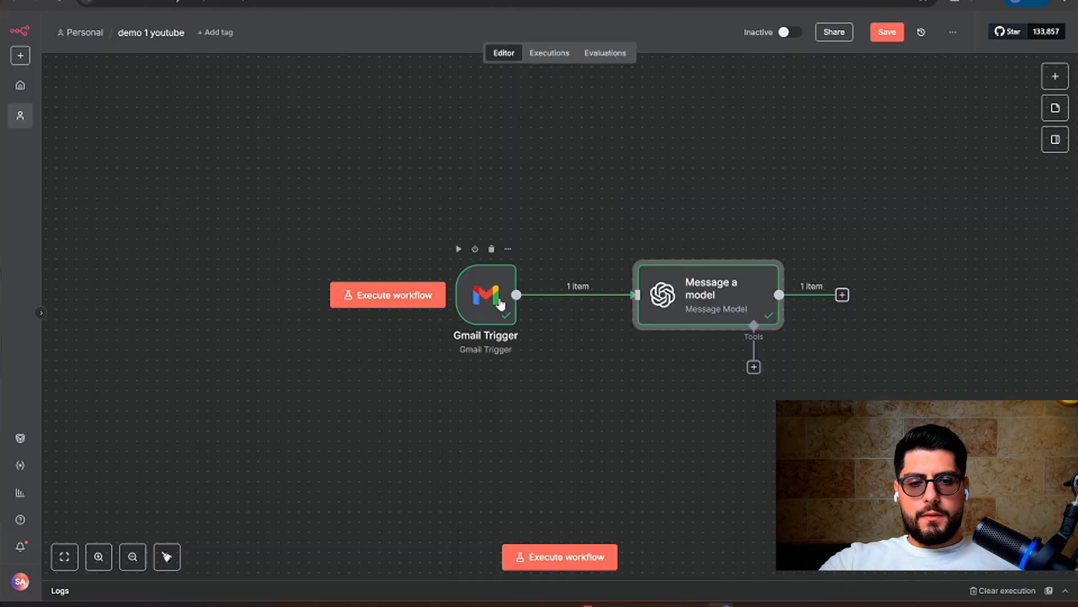
pyautogui.doubleClick(491, 301)
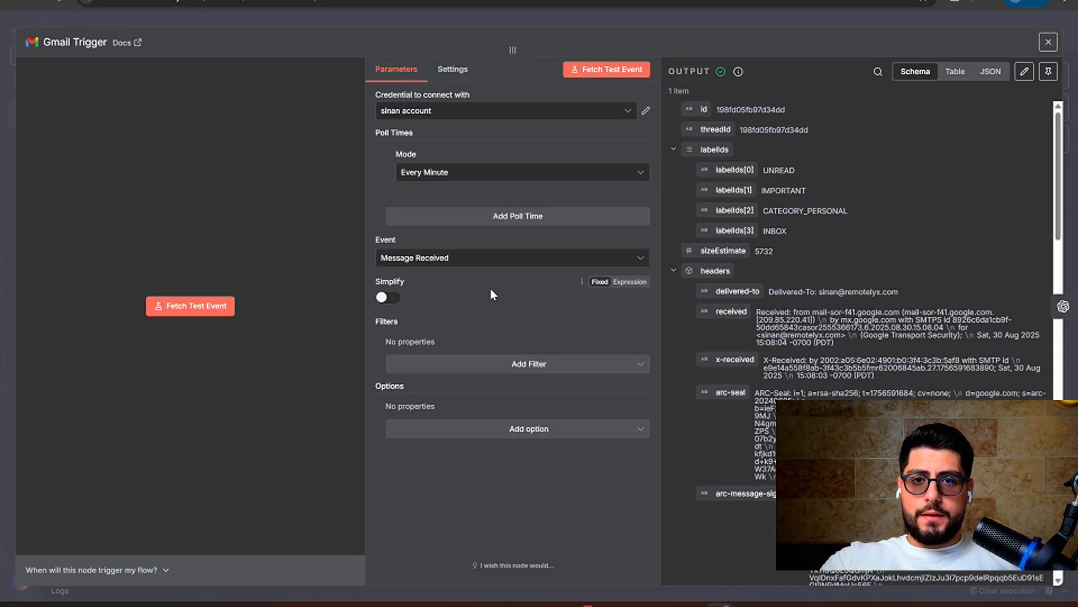
pyautogui.click(206, 307)
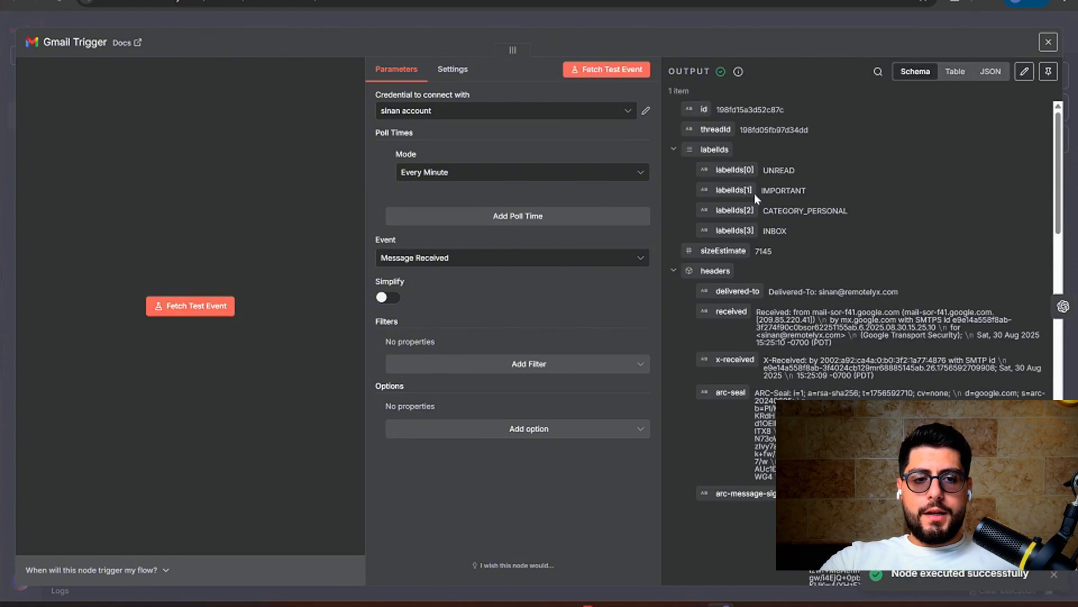
pyautogui.click(955, 72)
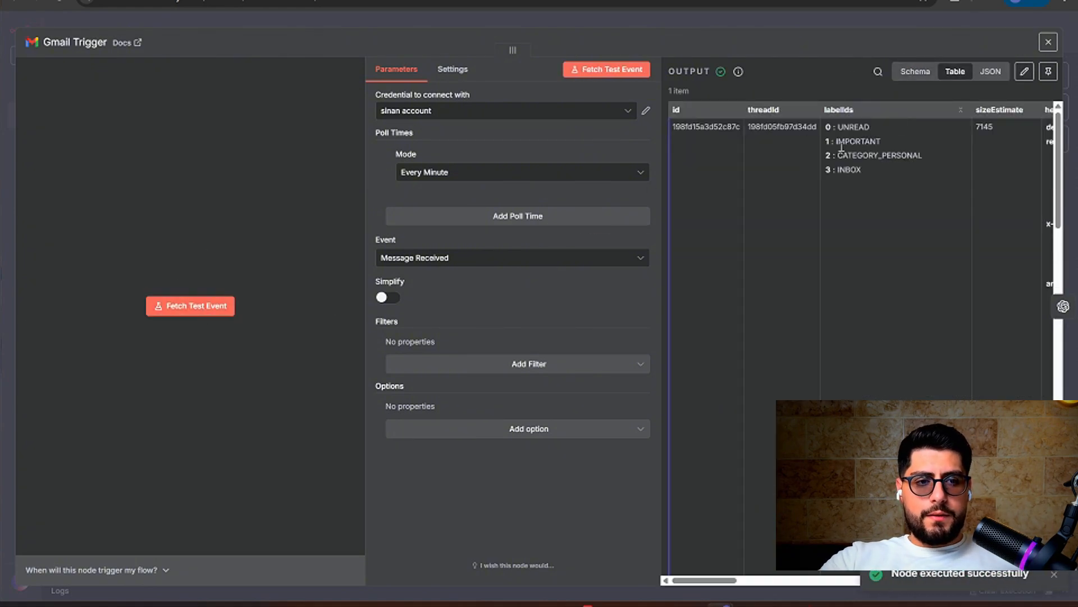
pyautogui.hscroll(5, 829, 153)
pyautogui.hscroll(6, 829, 154)
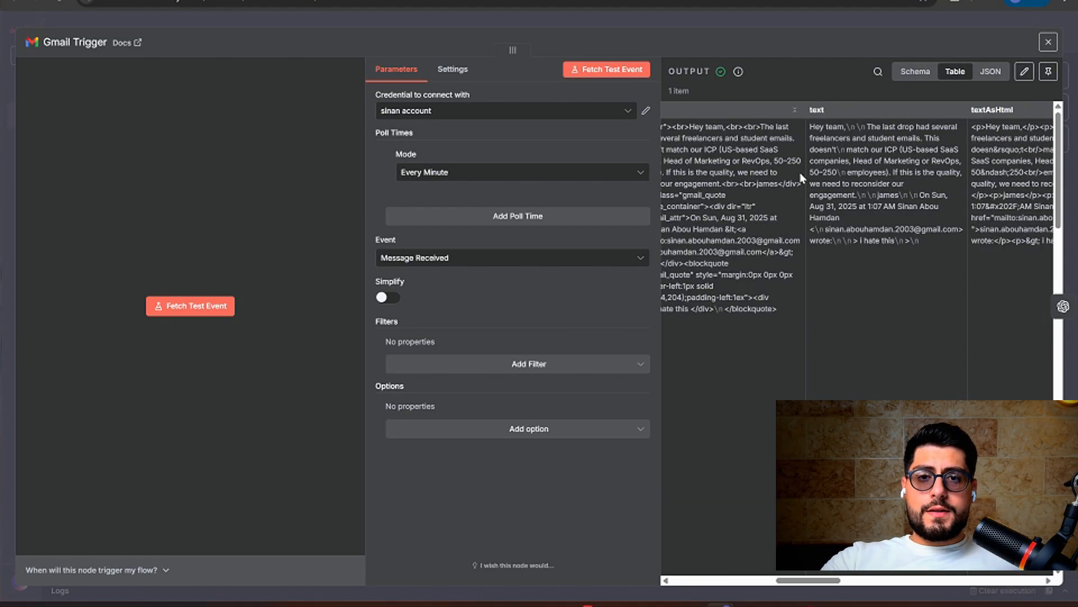
pyautogui.click(674, 24)
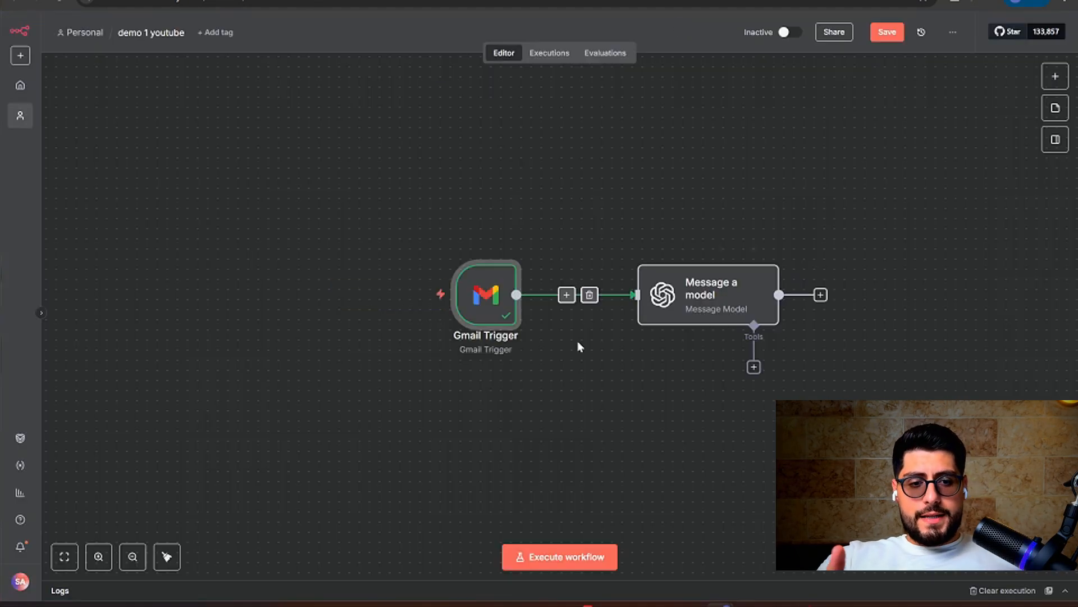
# - Execute the Message a model node on the newly fetched complaint email, and return to the workflow canvas
pyautogui.doubleClick(695, 301)
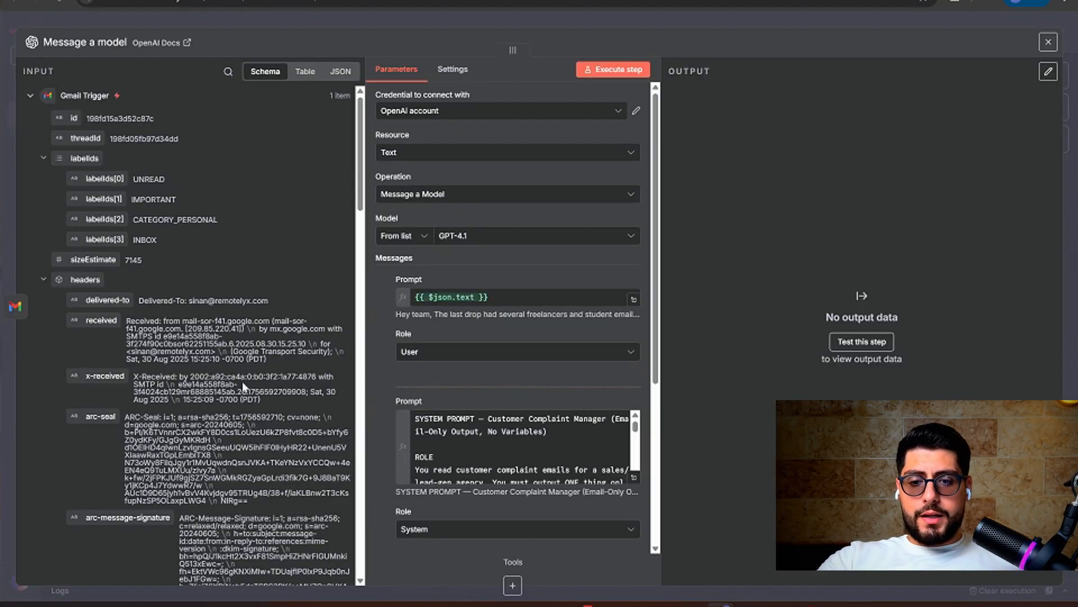
pyautogui.click(608, 76)
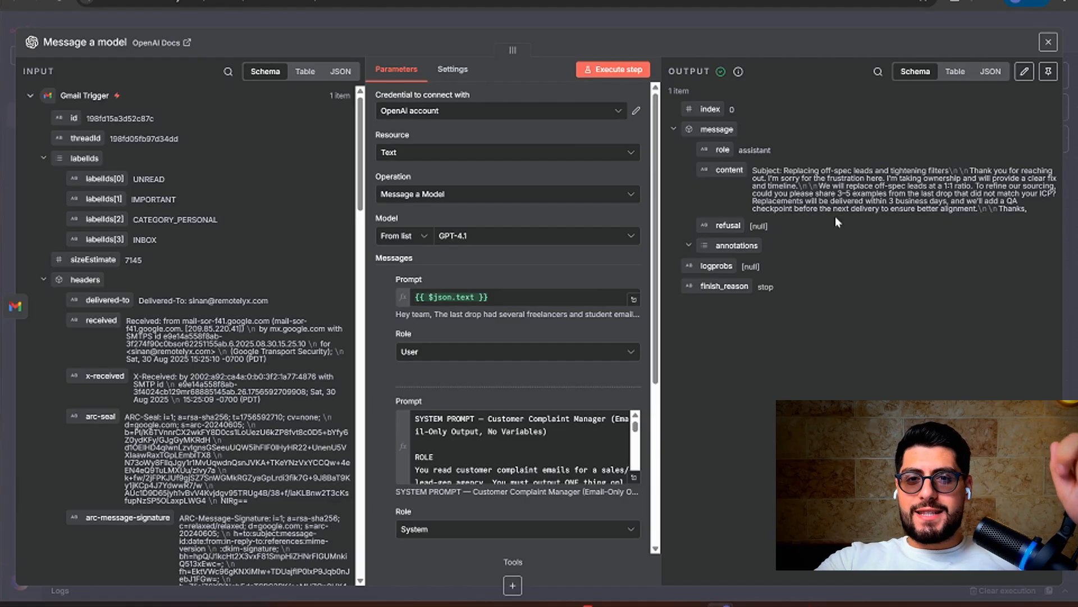
pyautogui.click(746, 23)
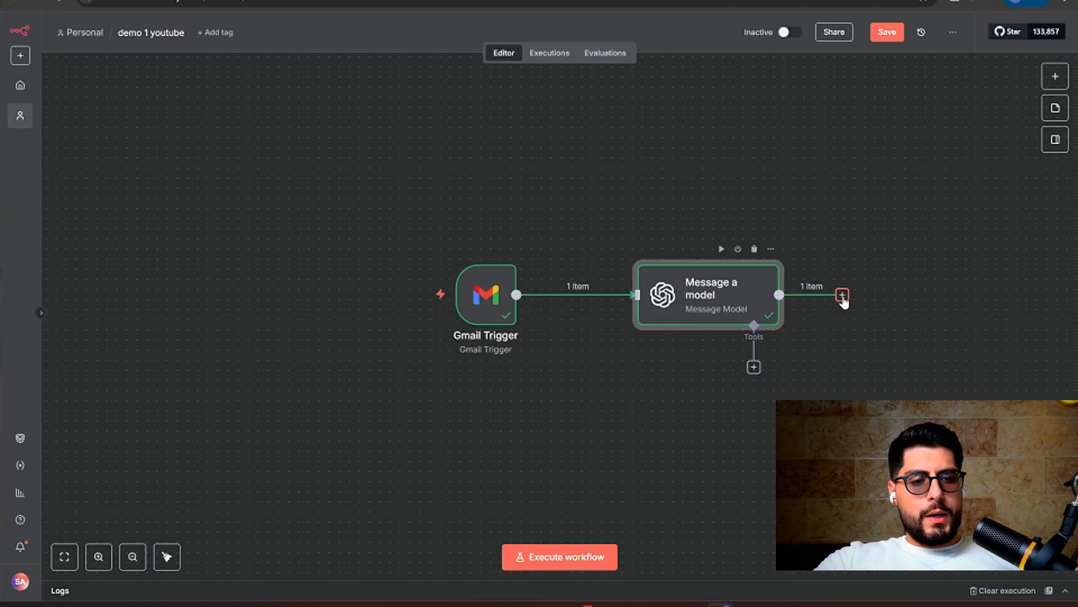
# - Add a Gmail "Reply to a message" node after the Message a model node
pyautogui.click(842, 295)
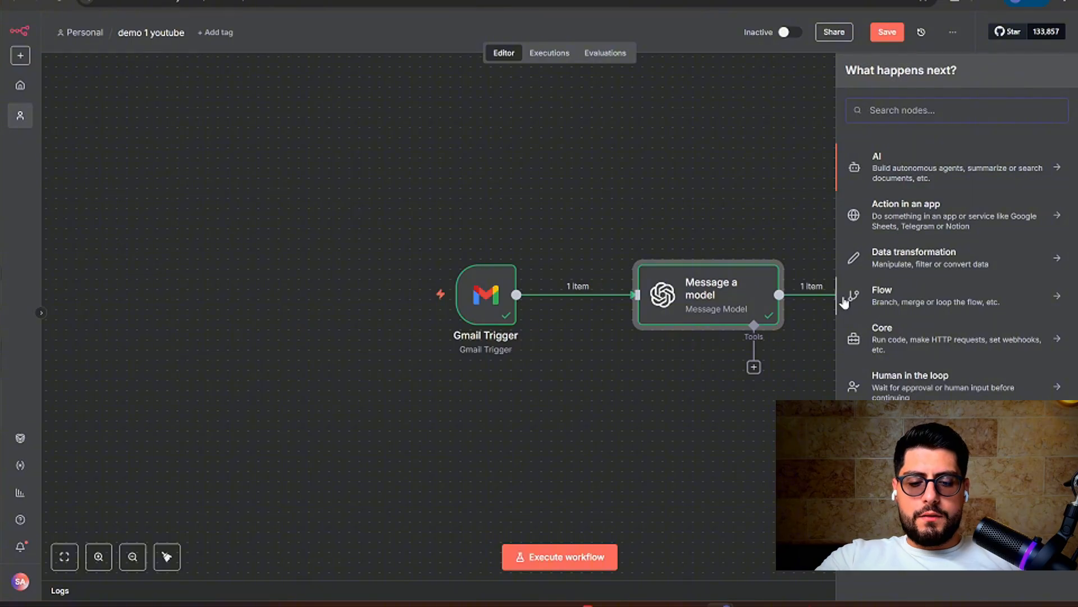
pyautogui.write('gmail')
pyautogui.click(895, 167)
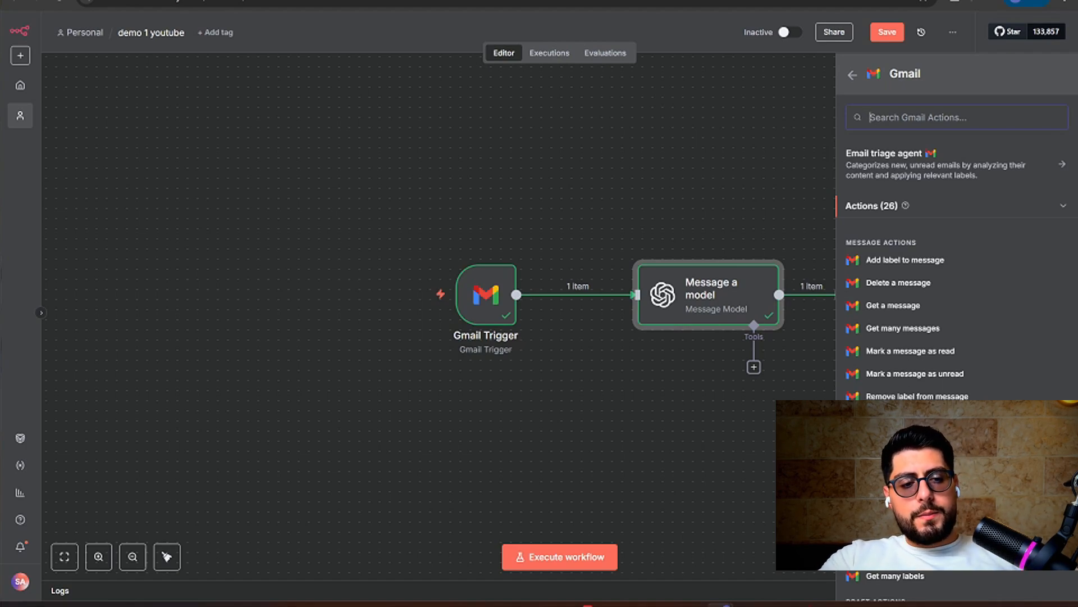
pyautogui.click(916, 419)
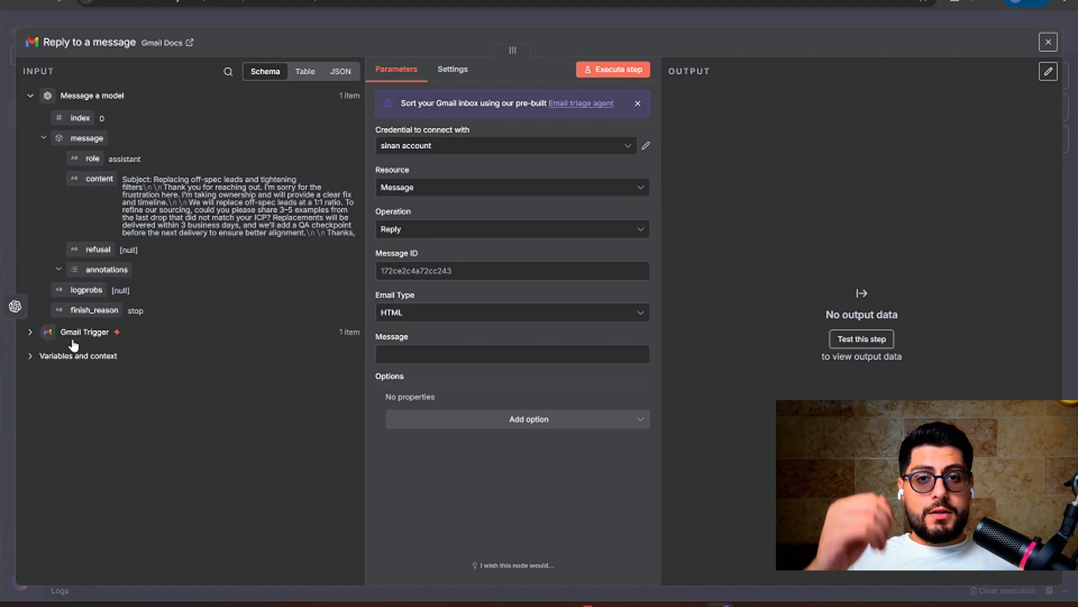
# - Map the reply node's Message ID to the Gmail Trigger's id, {{ $('Gmail Trigger').item.json.id }}, and review the expression in the expanded editor
pyautogui.click(30, 332)
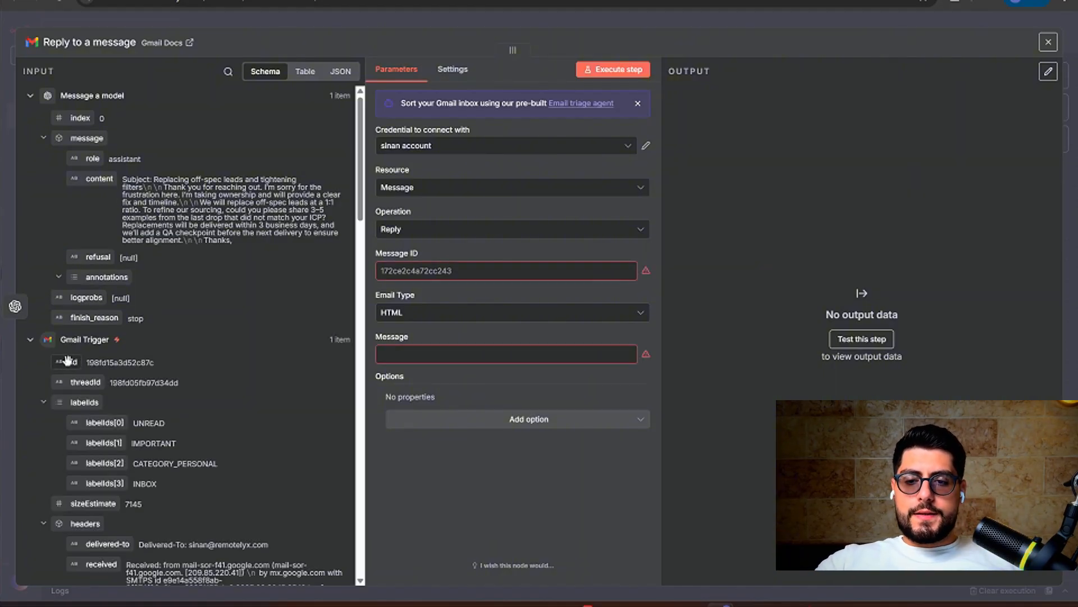
pyautogui.moveTo(66, 360); pyautogui.dragTo(405, 276)
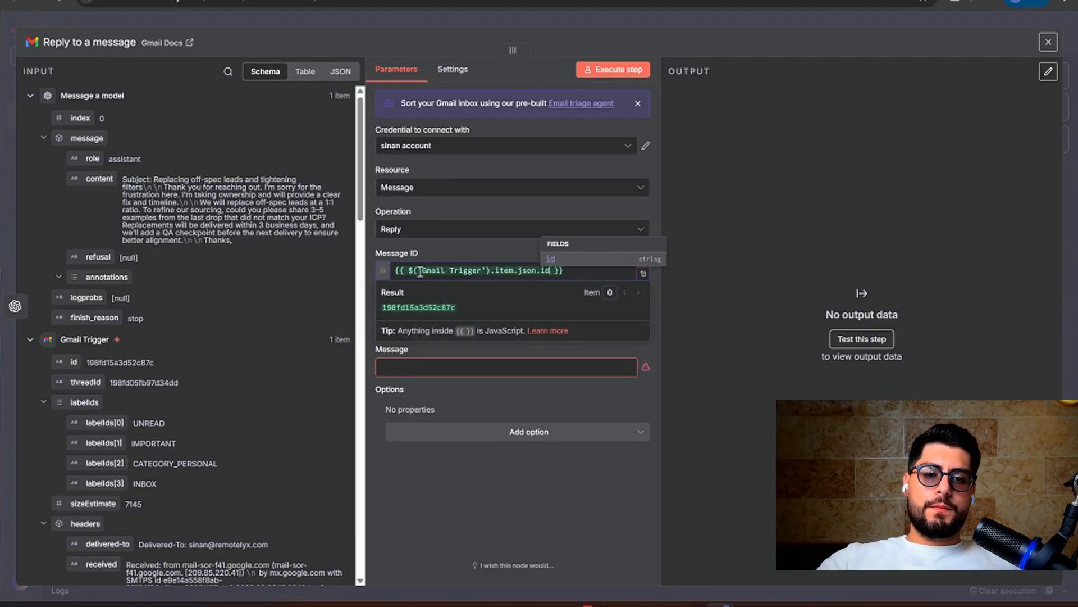
pyautogui.click(453, 249)
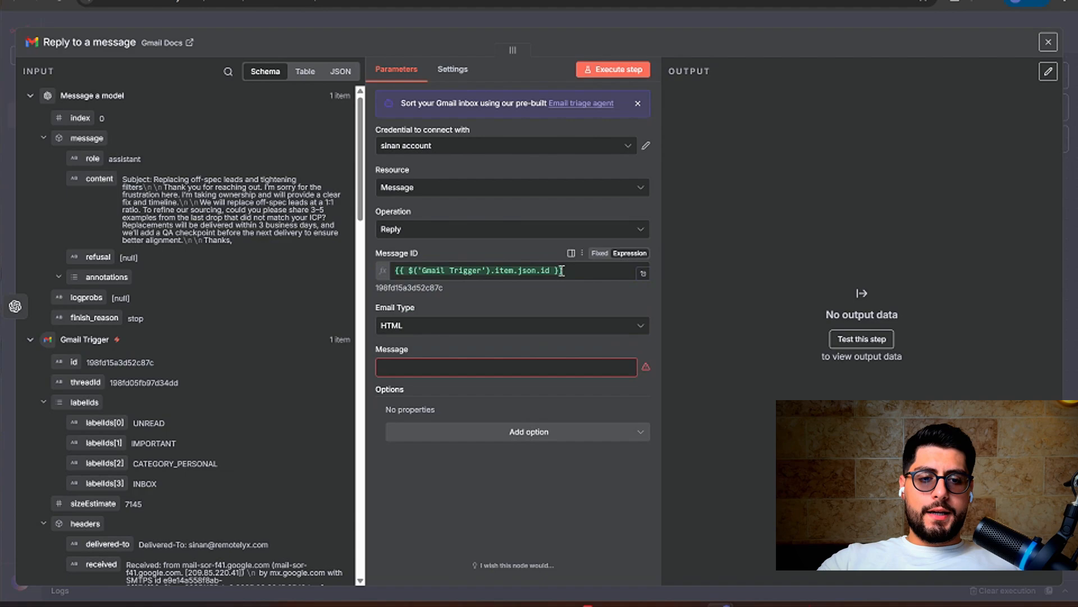
pyautogui.click(643, 276)
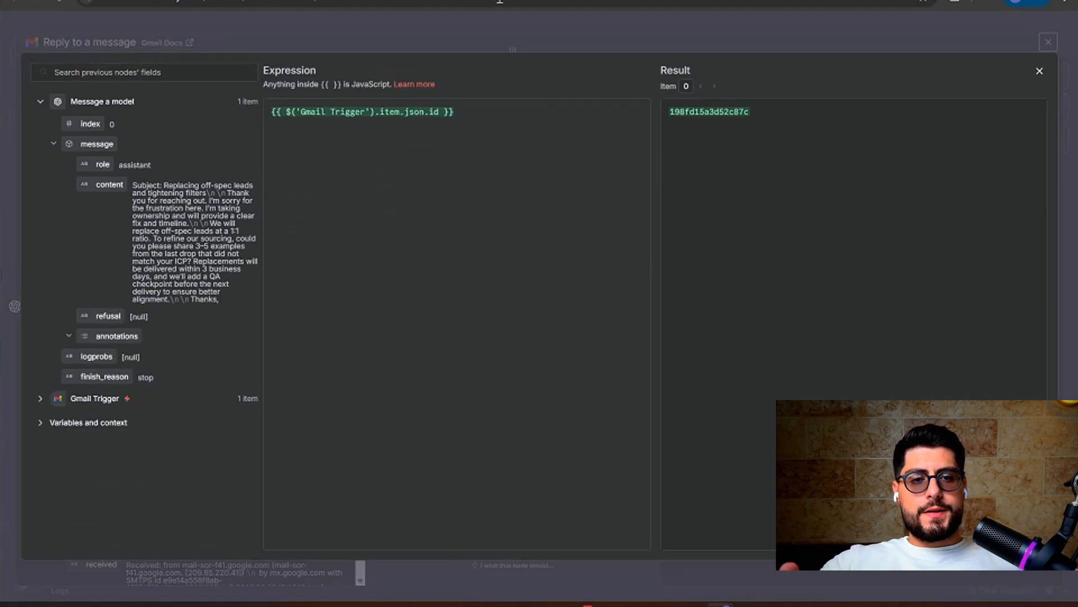
pyautogui.press('Escape')
# - Set the reply's Email Type to Text and map its Message to the model's content, {{ $json.message.content }}
pyautogui.click(412, 333)
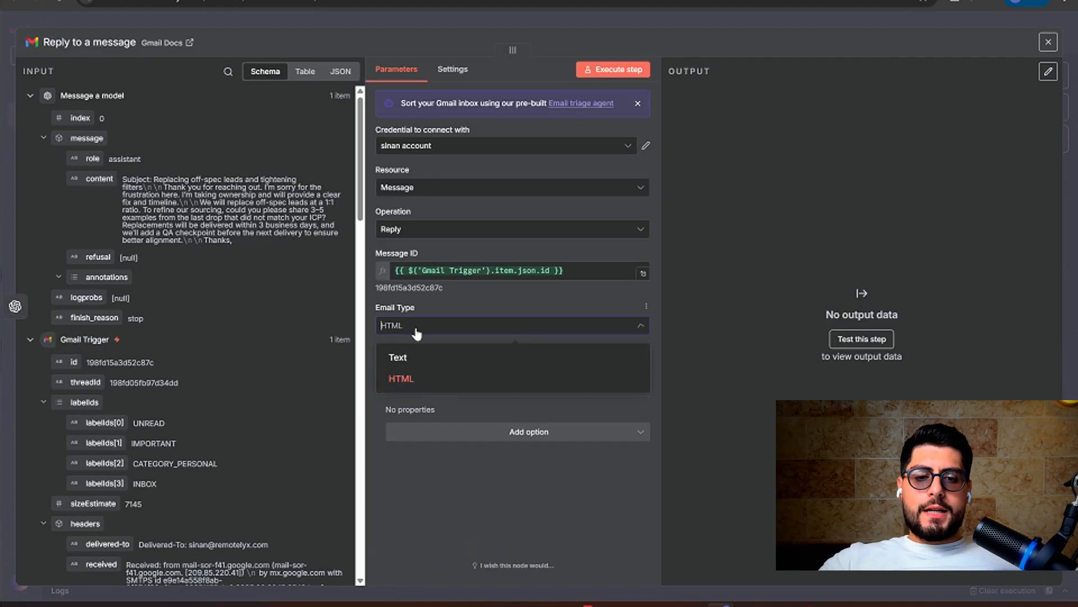
pyautogui.click(404, 362)
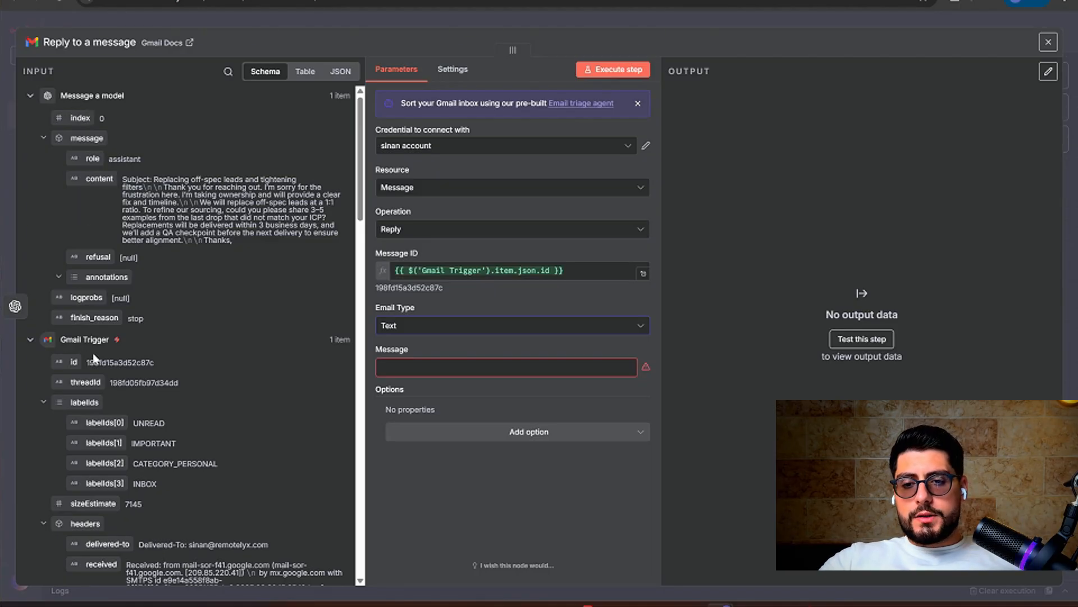
pyautogui.moveTo(102, 180); pyautogui.dragTo(403, 363)
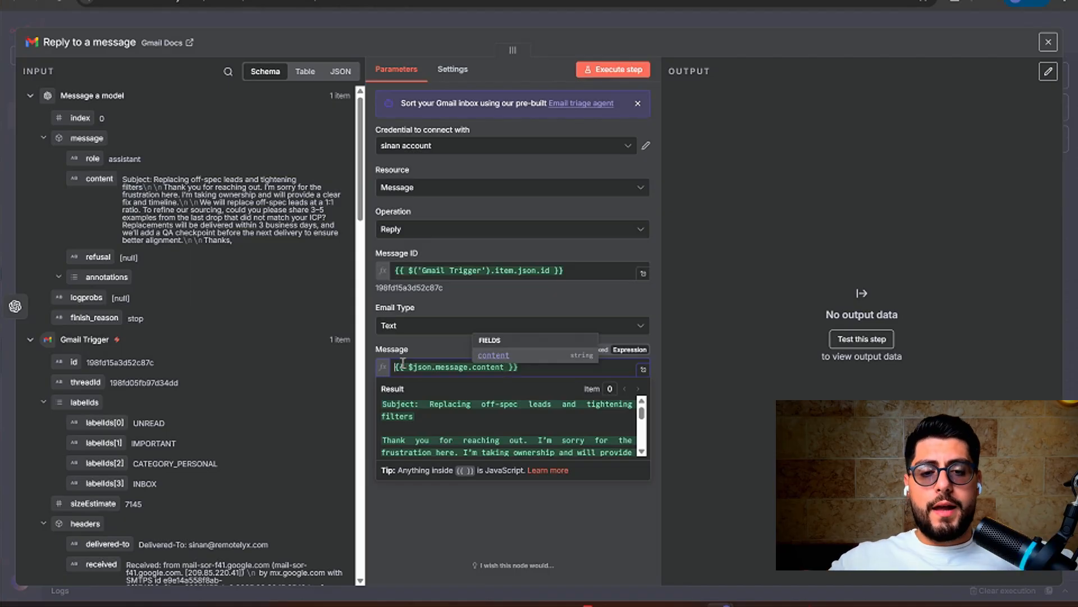
pyautogui.click(533, 387)
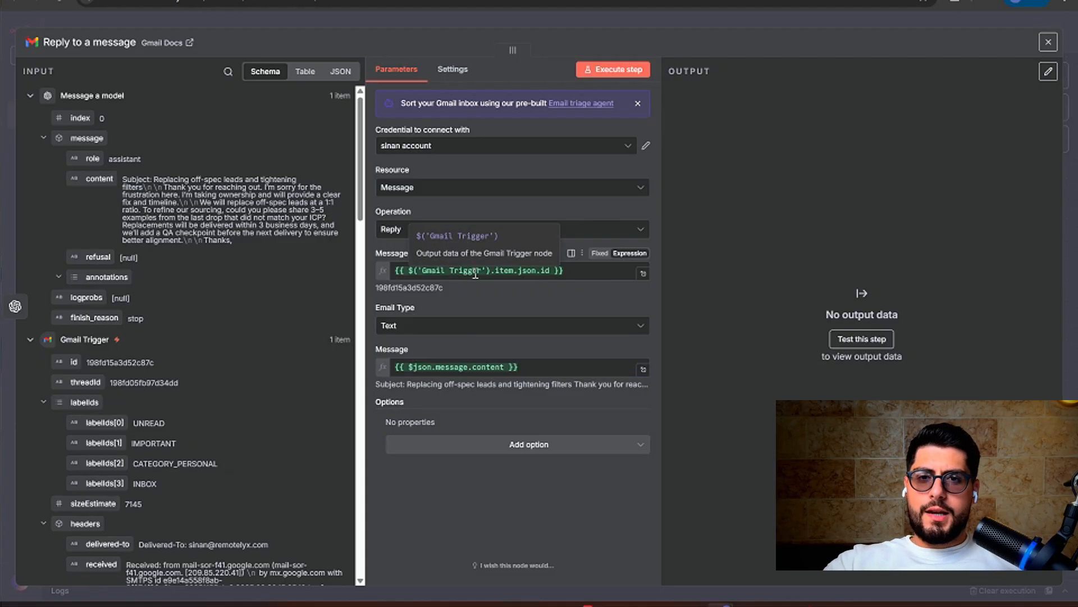
# - Execute the Reply to a message step, and check the sent reply's subject line in the receiving Gmail account's complaint thread
pyautogui.click(604, 72)
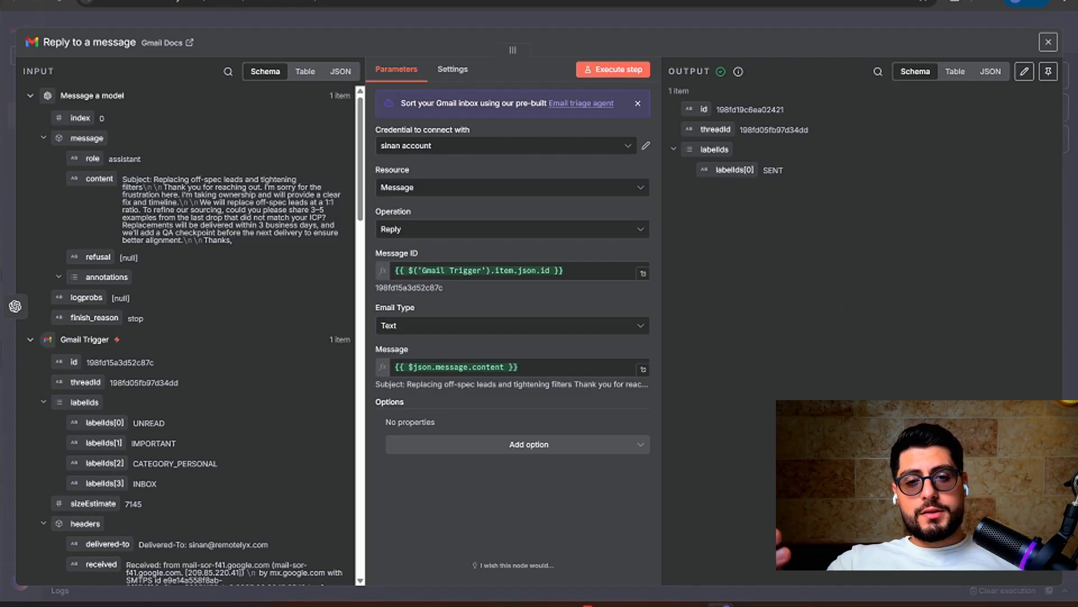
pyautogui.hotkey('ctrl', 'Tab')
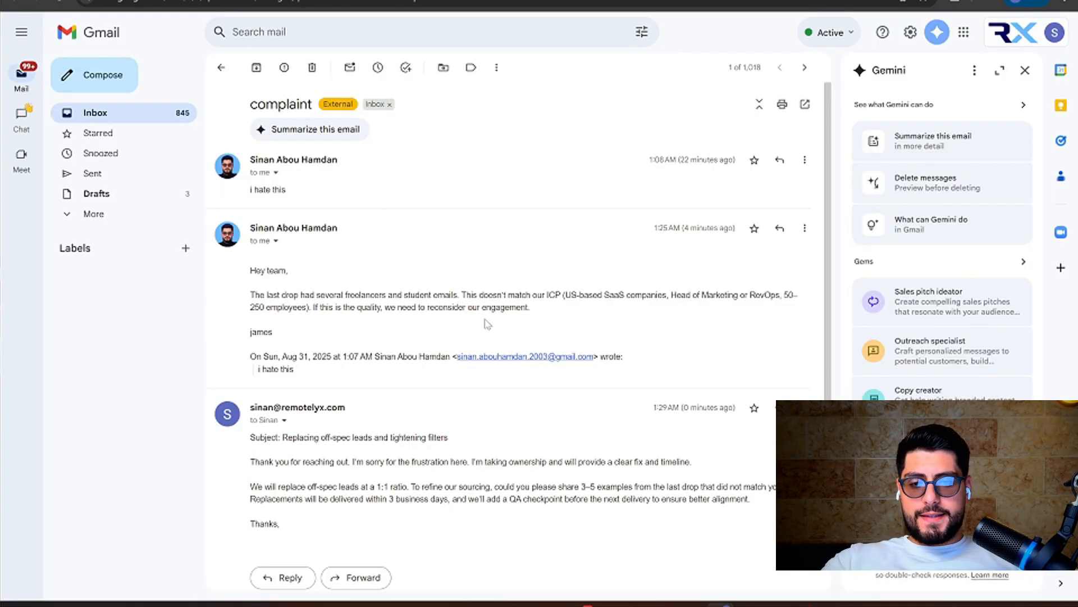
pyautogui.moveTo(449, 438); pyautogui.dragTo(251, 438)
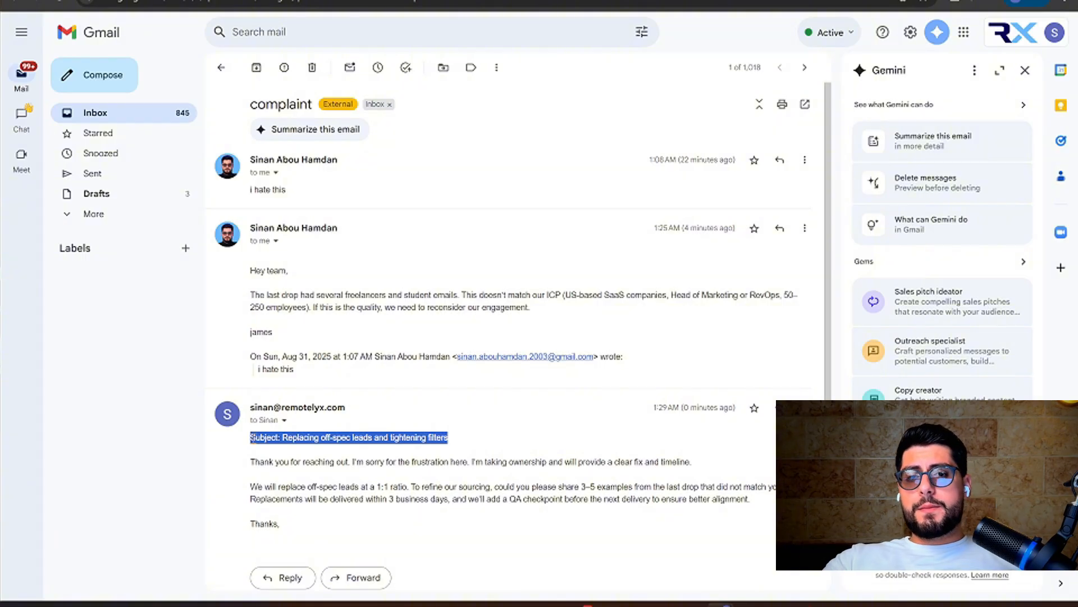
# - Read the body of the sent reply in the complaint thread, and switch back to the n8n workflow
pyautogui.click(251, 464)
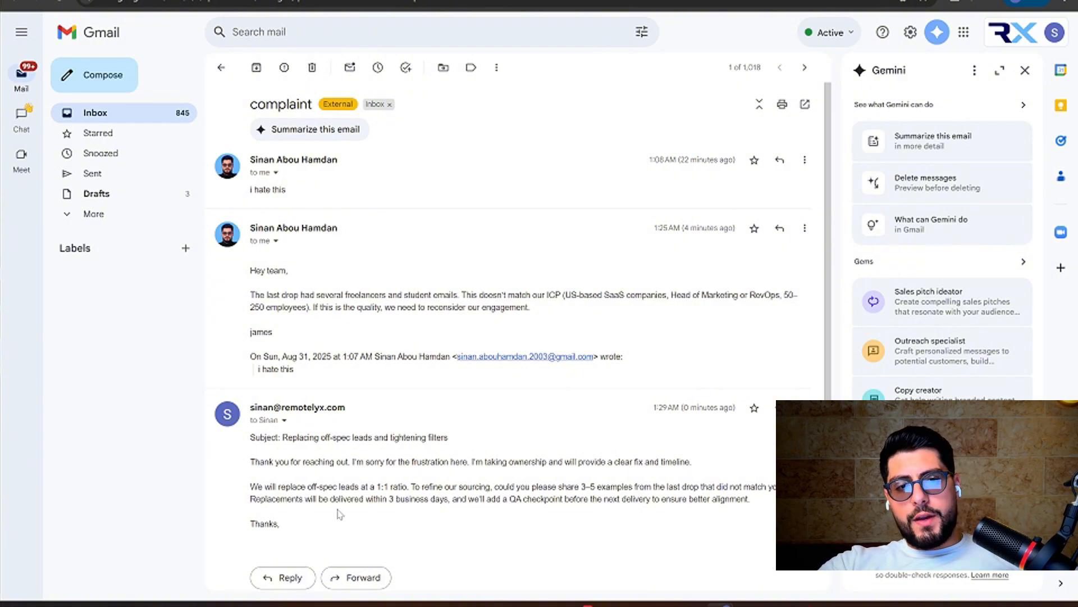
pyautogui.click(747, 5)
pyautogui.click(564, 20)
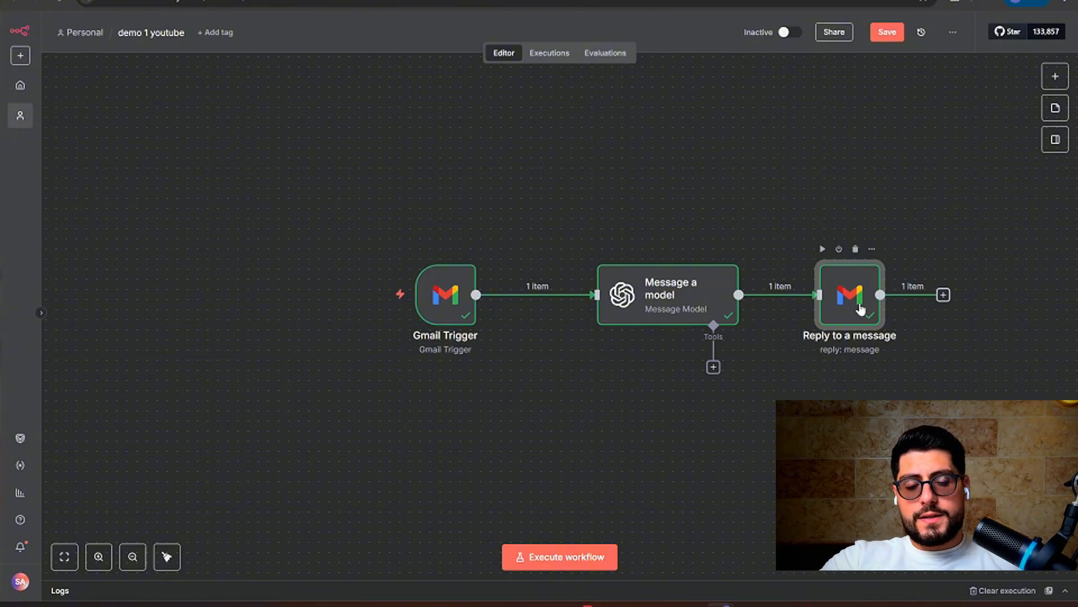
# - Open the Message a model node and view its Gmail Trigger input as a table and as JSON
pyautogui.doubleClick(651, 295)
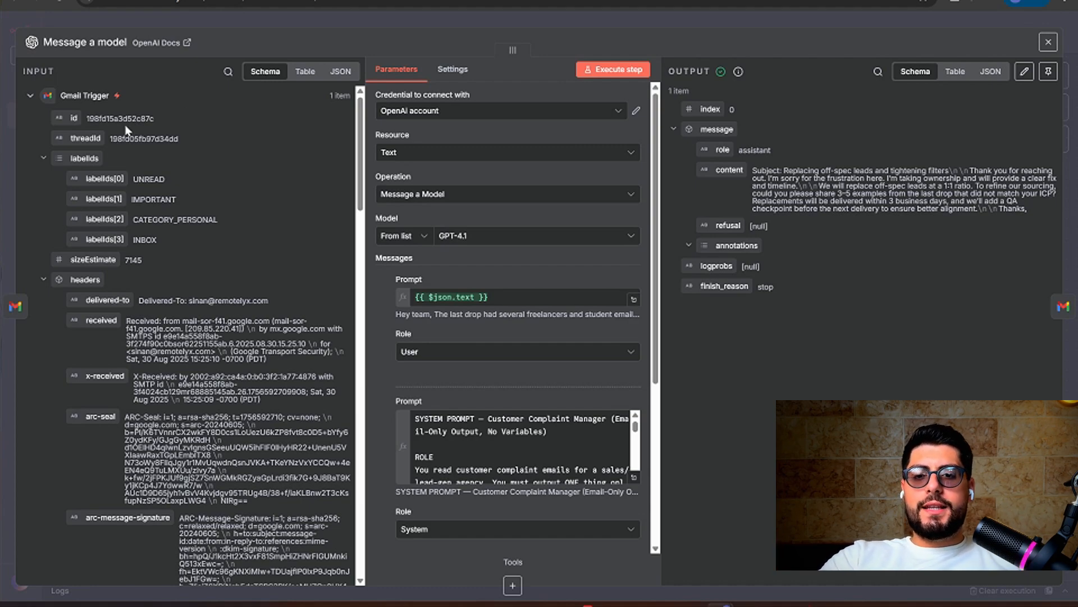
pyautogui.click(303, 71)
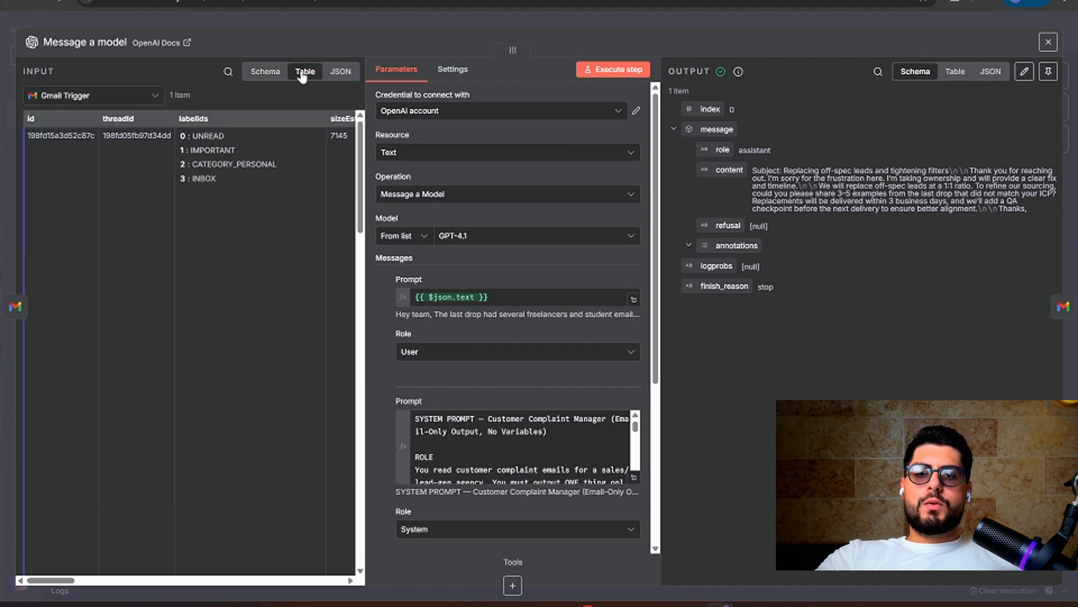
pyautogui.hscroll(10, 193, 179)
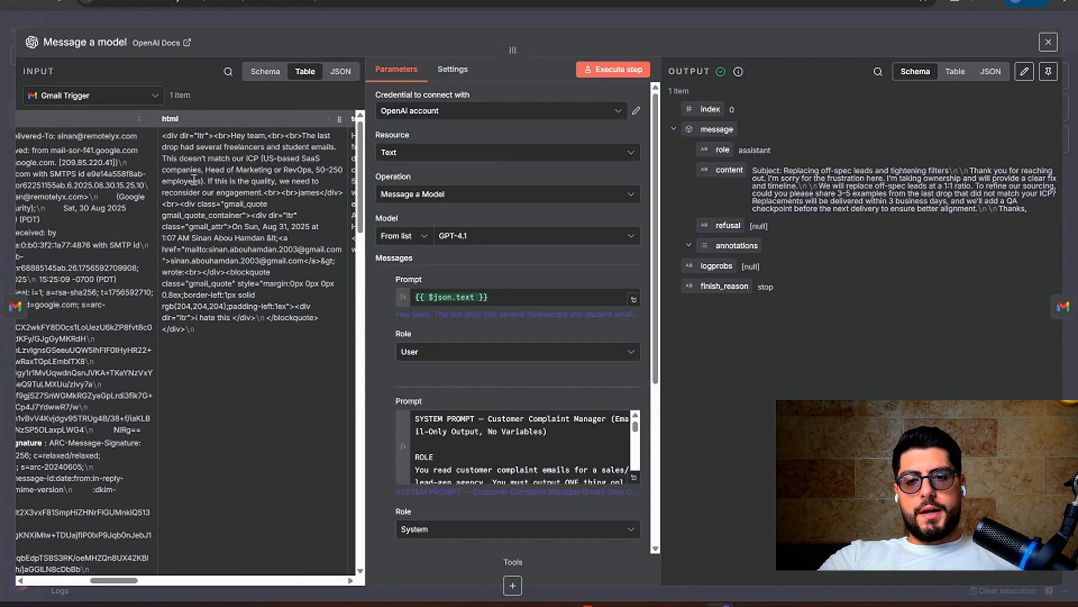
pyautogui.click(339, 73)
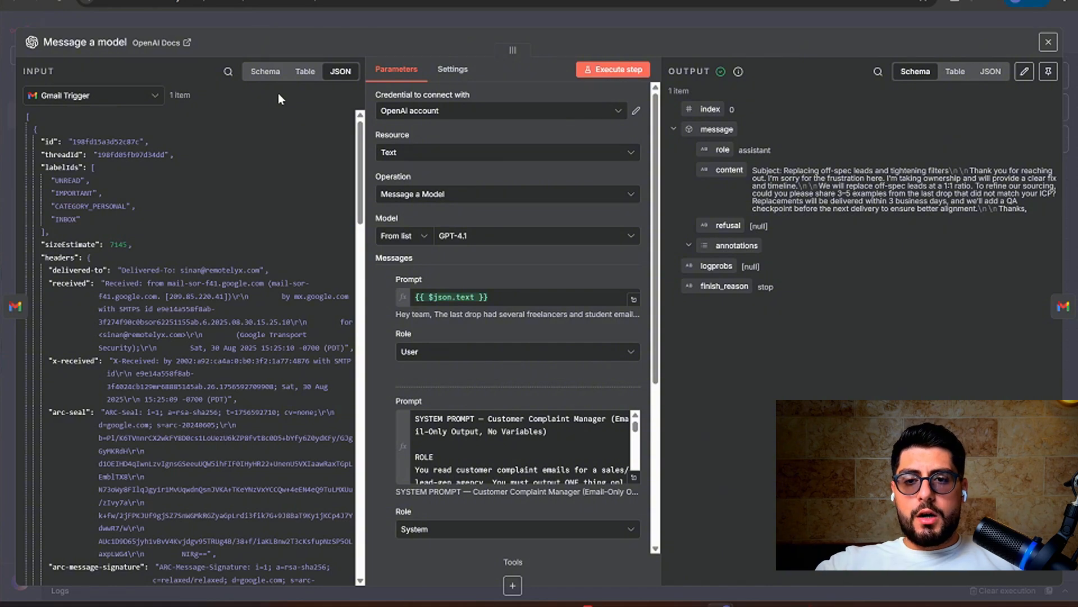
# - Search the Gmail Trigger JSON input for "mail" and examine the matching fields, clearing the search before closing the Message a model node
pyautogui.click(227, 74)
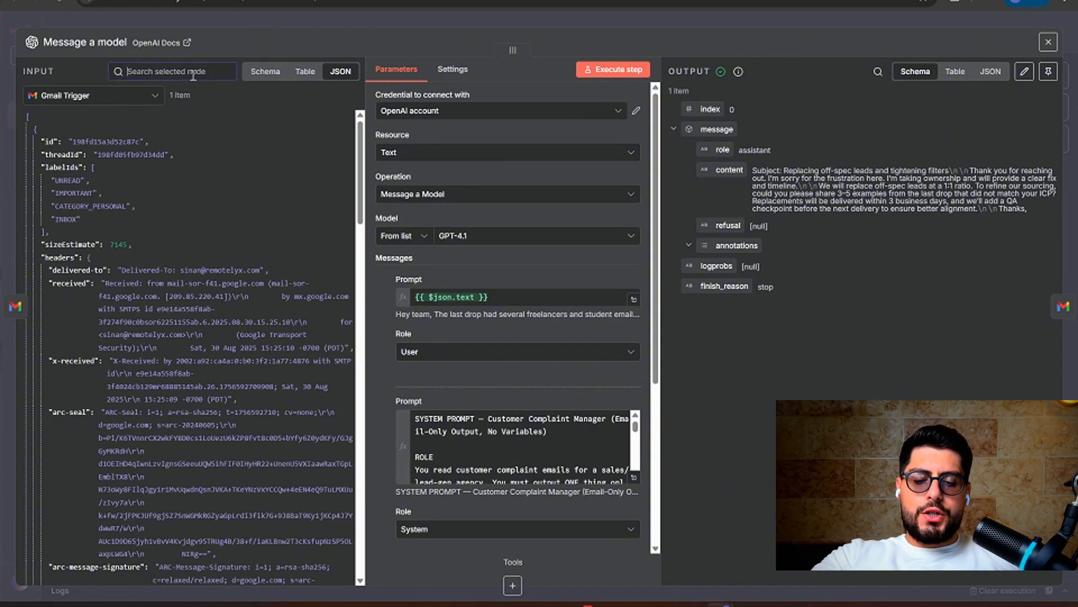
pyautogui.write('mail')
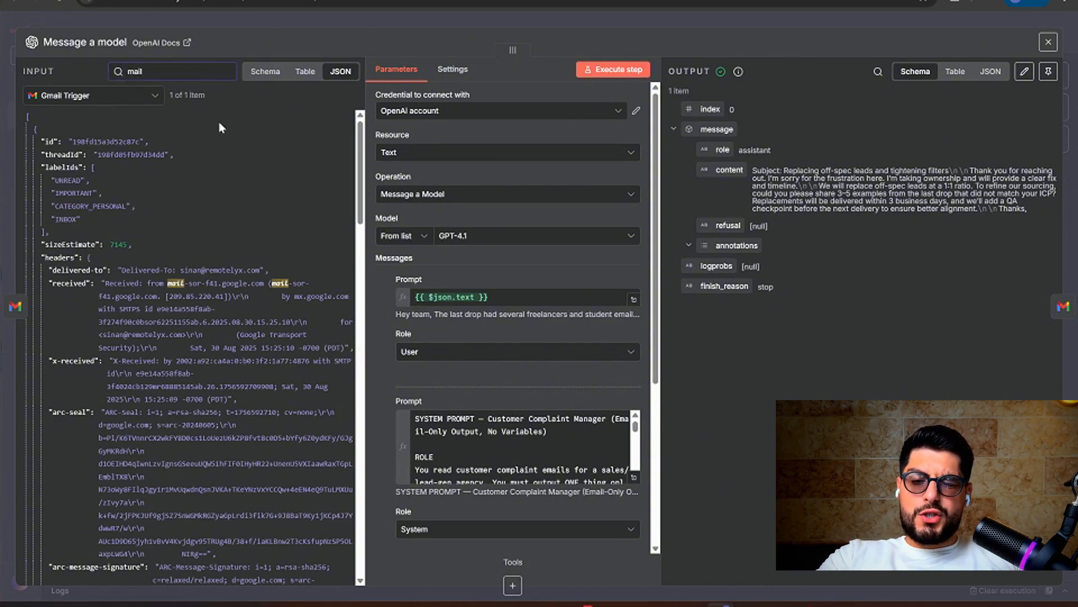
pyautogui.scroll(-15, 224, 248)
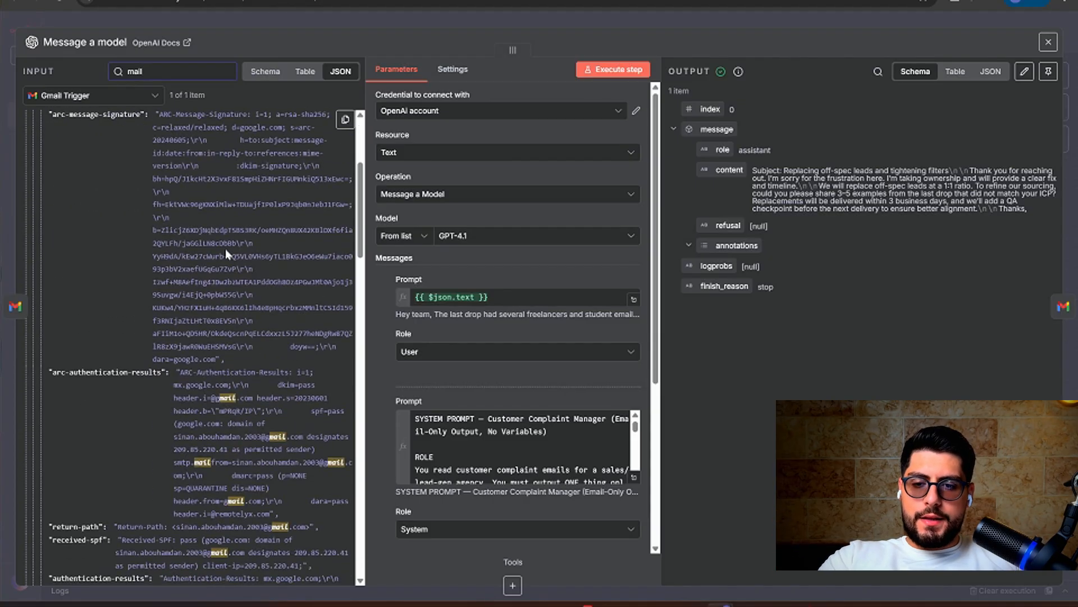
pyautogui.scroll(15, 225, 249)
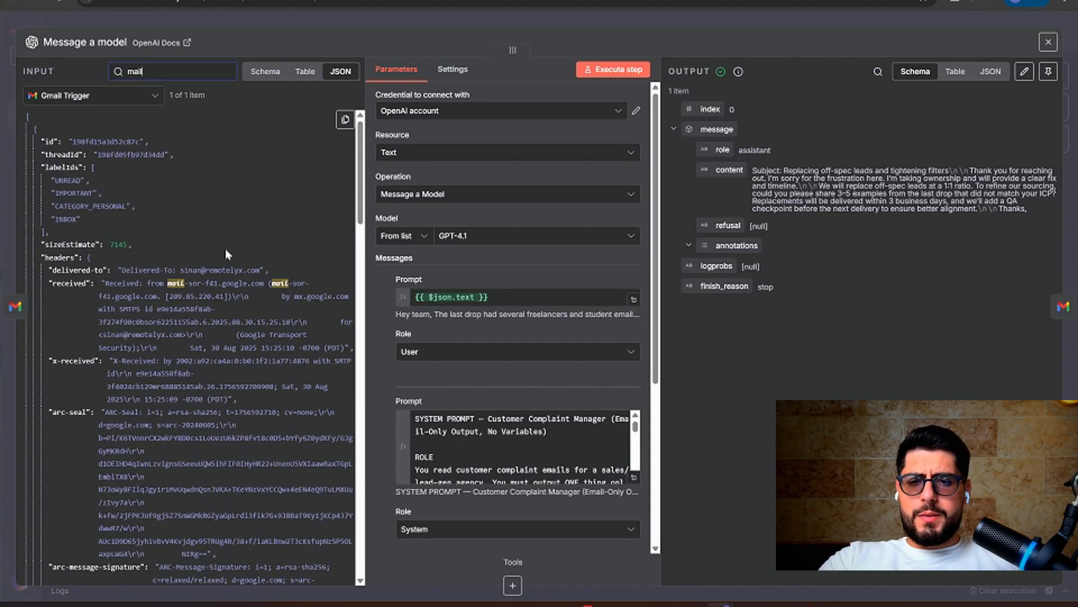
pyautogui.scroll(-15, 226, 250)
pyautogui.scroll(15, 227, 254)
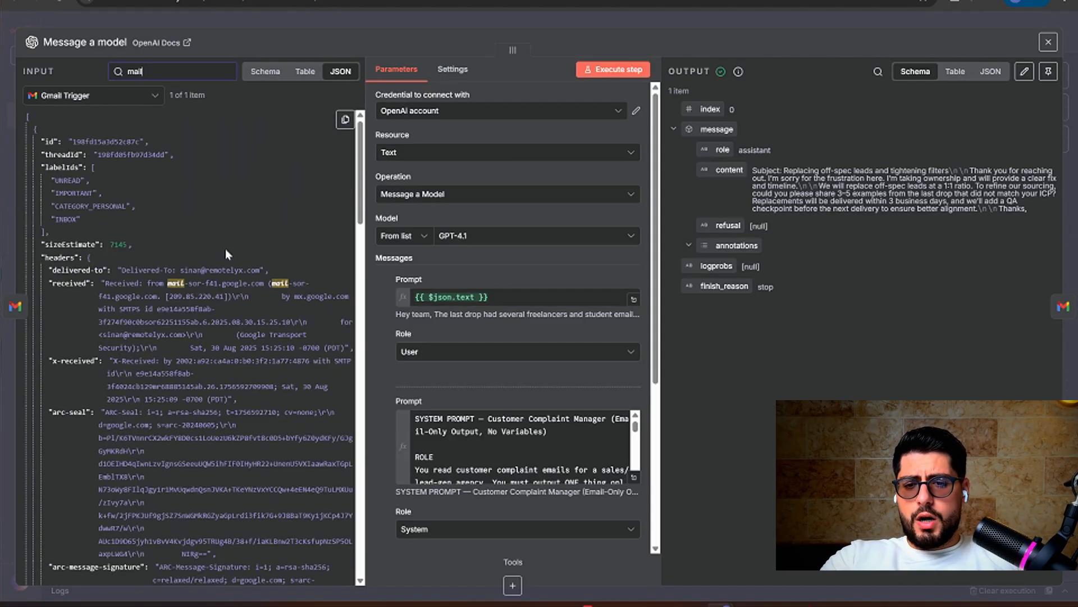
pyautogui.scroll(-10, 226, 254)
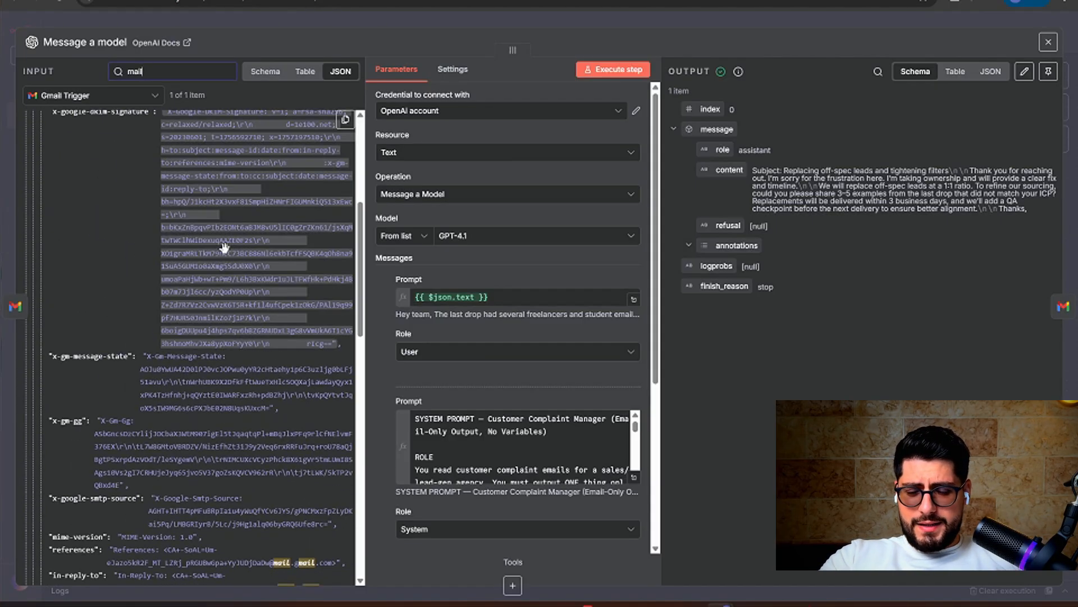
pyautogui.scroll(-6, 224, 248)
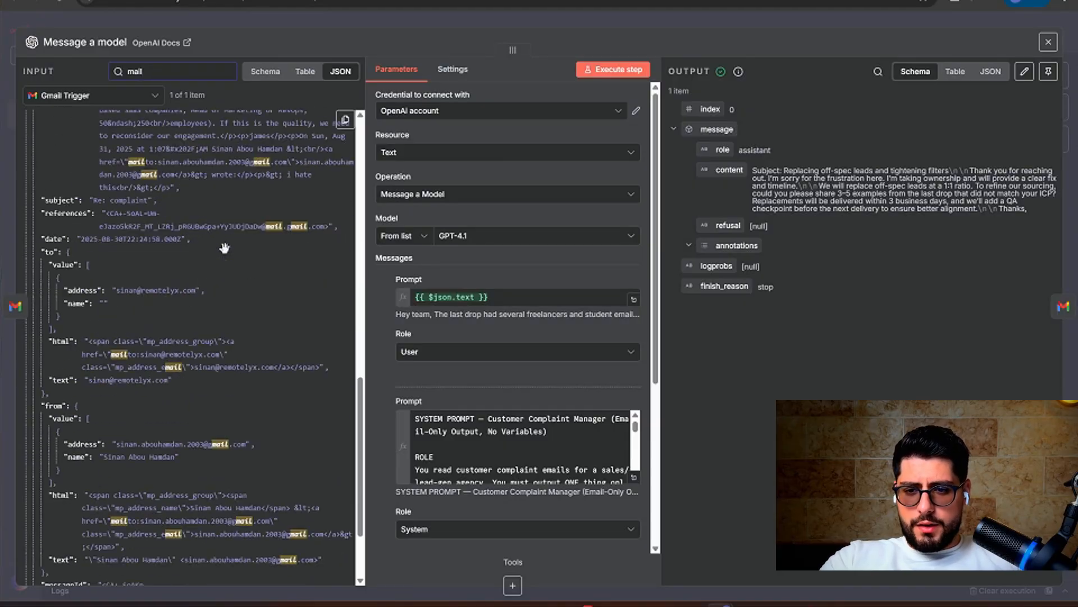
pyautogui.scroll(5, 225, 248)
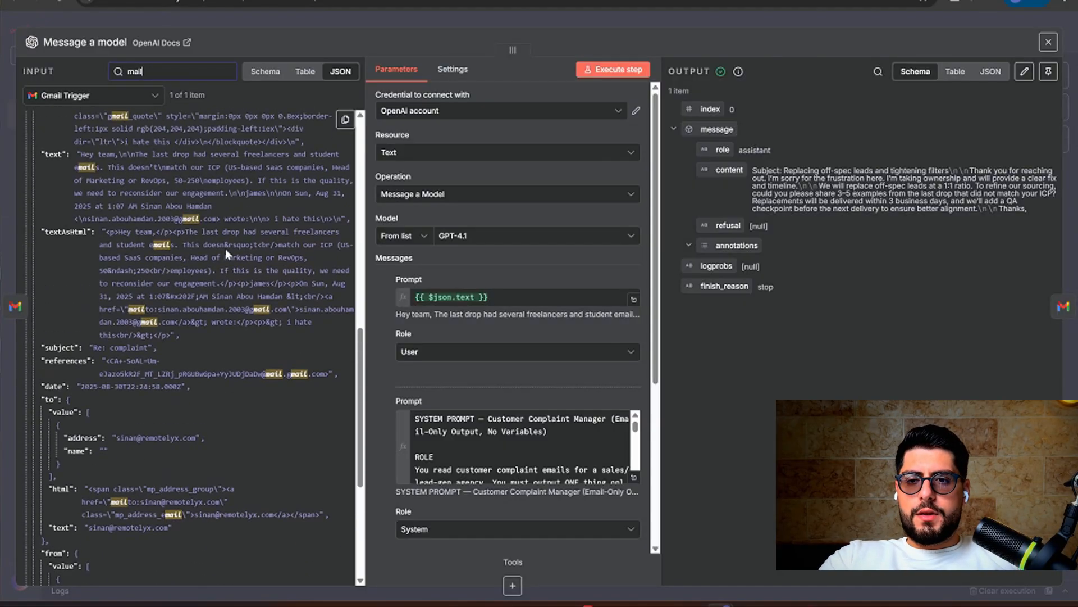
pyautogui.press('BackSpace')
pyautogui.press('BackSpace')
pyautogui.press('BackSpace')
pyautogui.press('BackSpace')
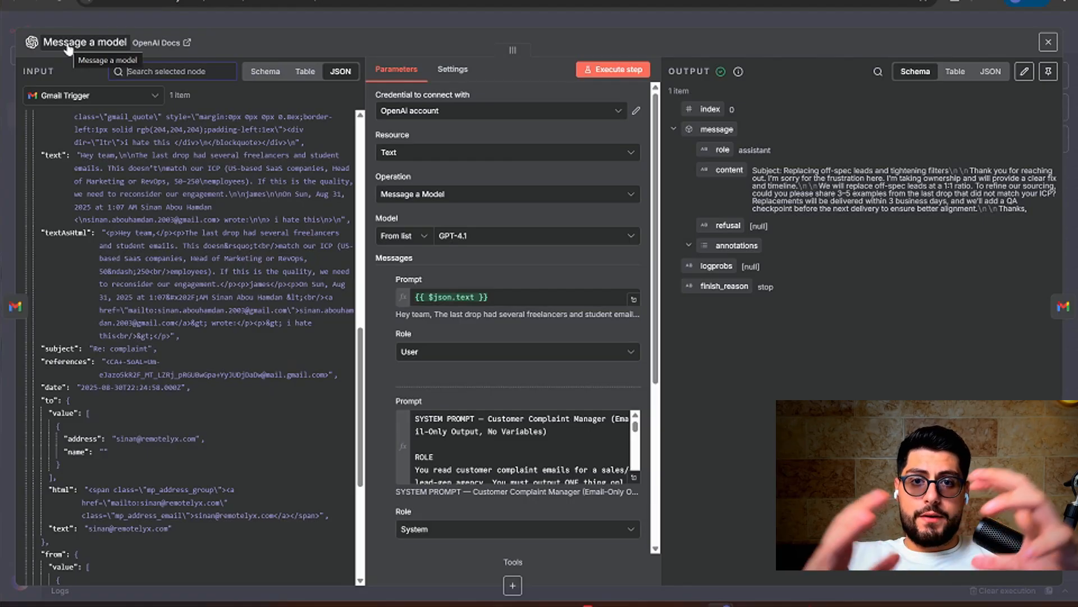
pyautogui.press('Escape')
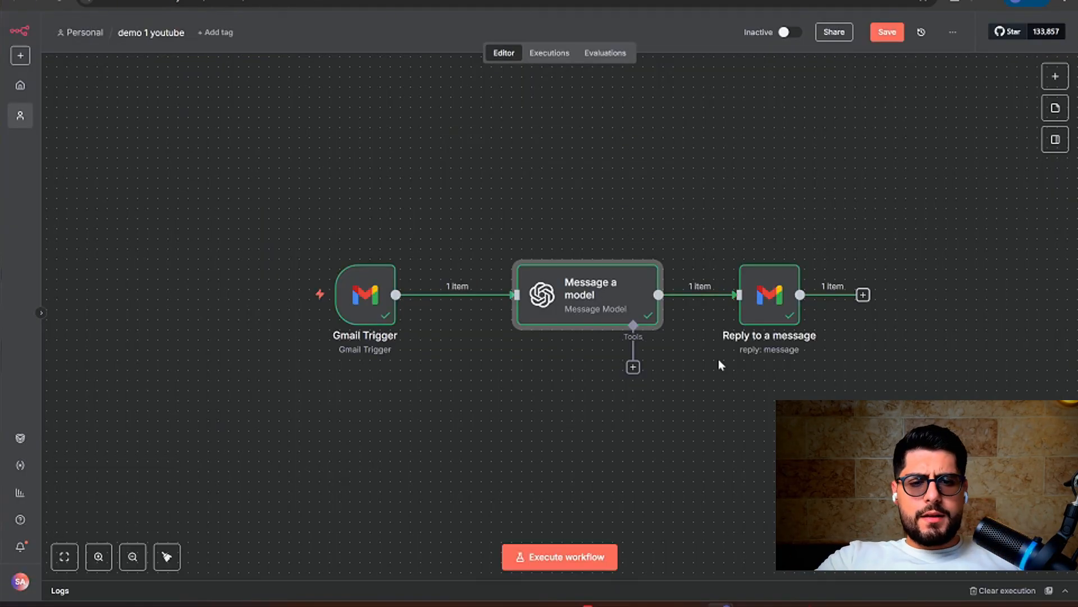